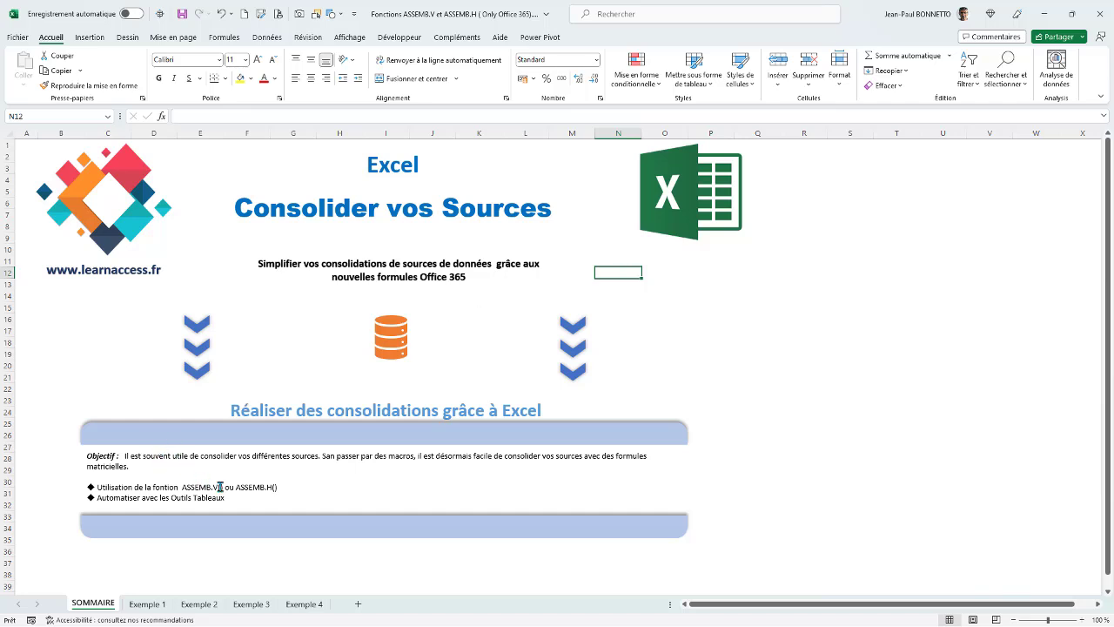
left_click_drag(217, 486, 199, 493)
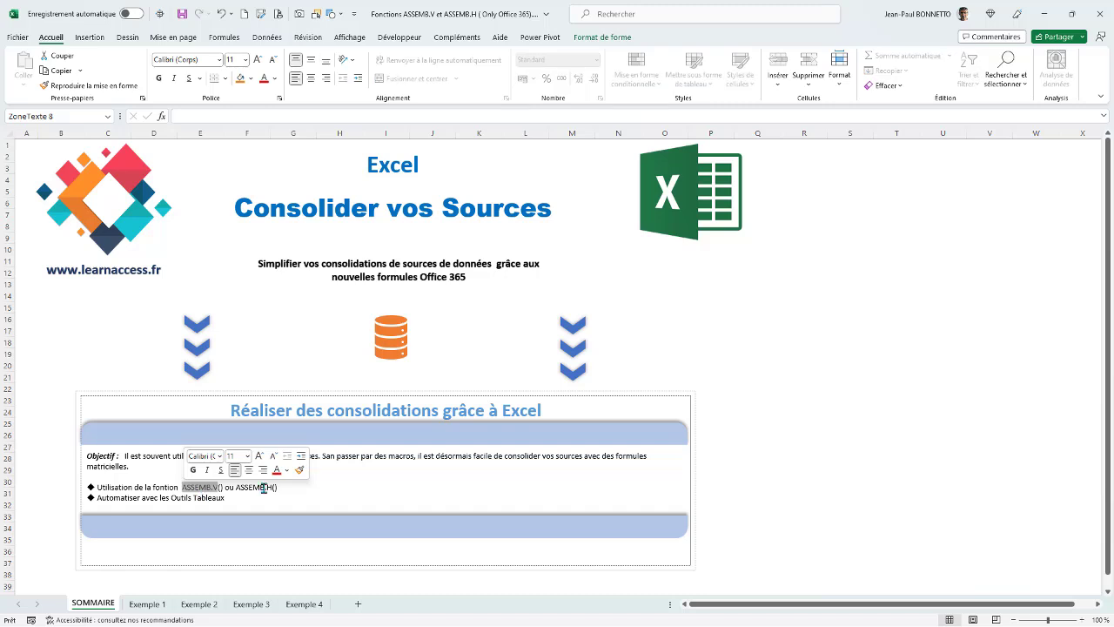
left_click_drag(275, 488, 225, 487)
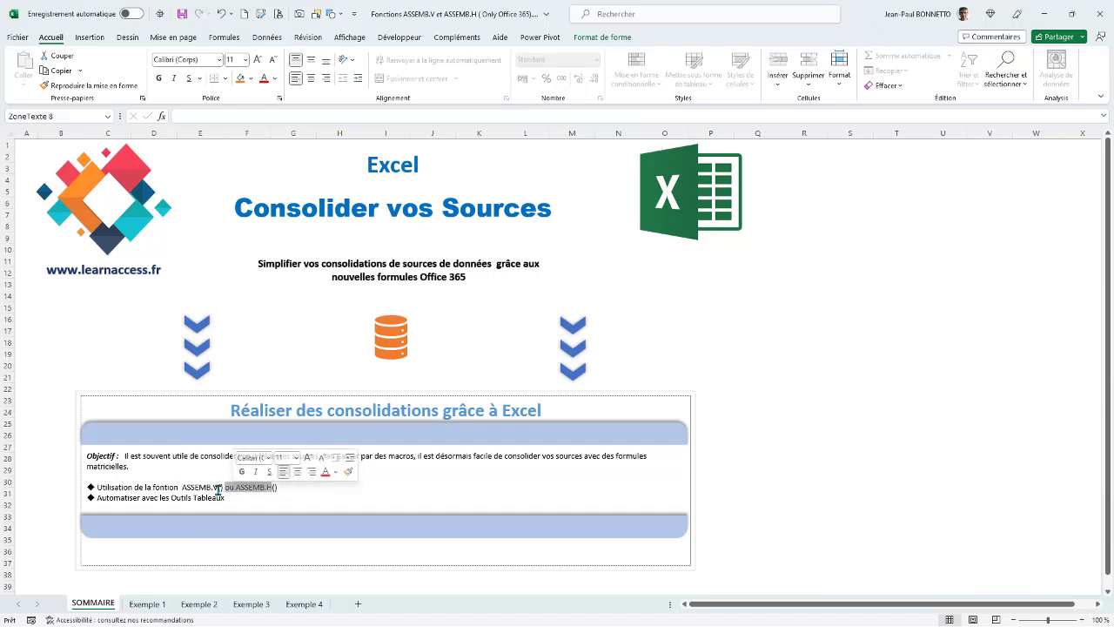
left_click(218, 487)
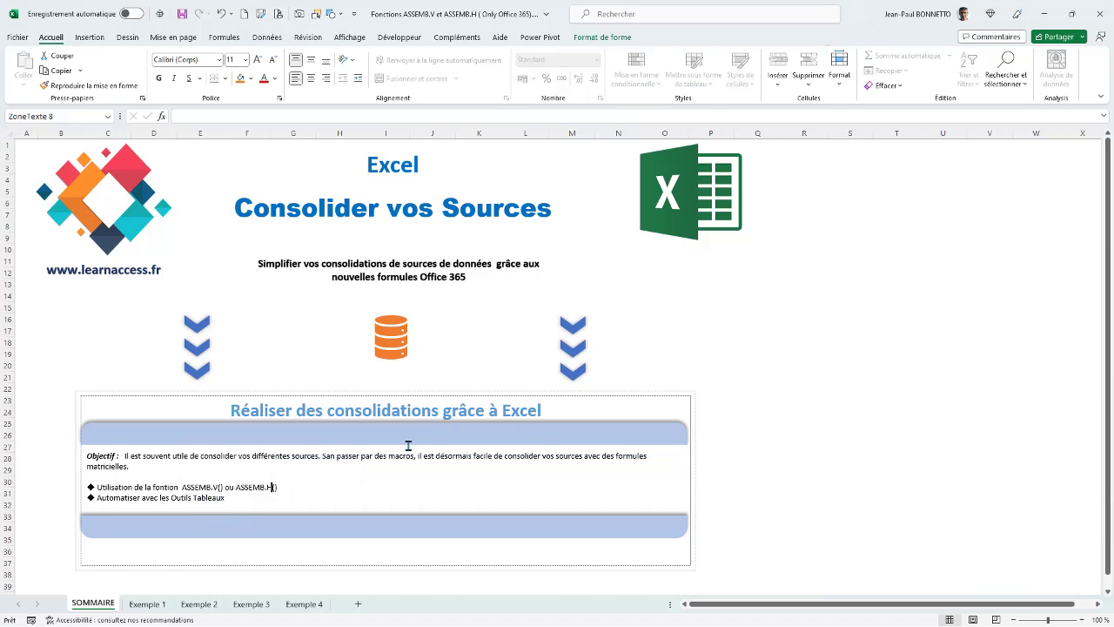
left_click(728, 315)
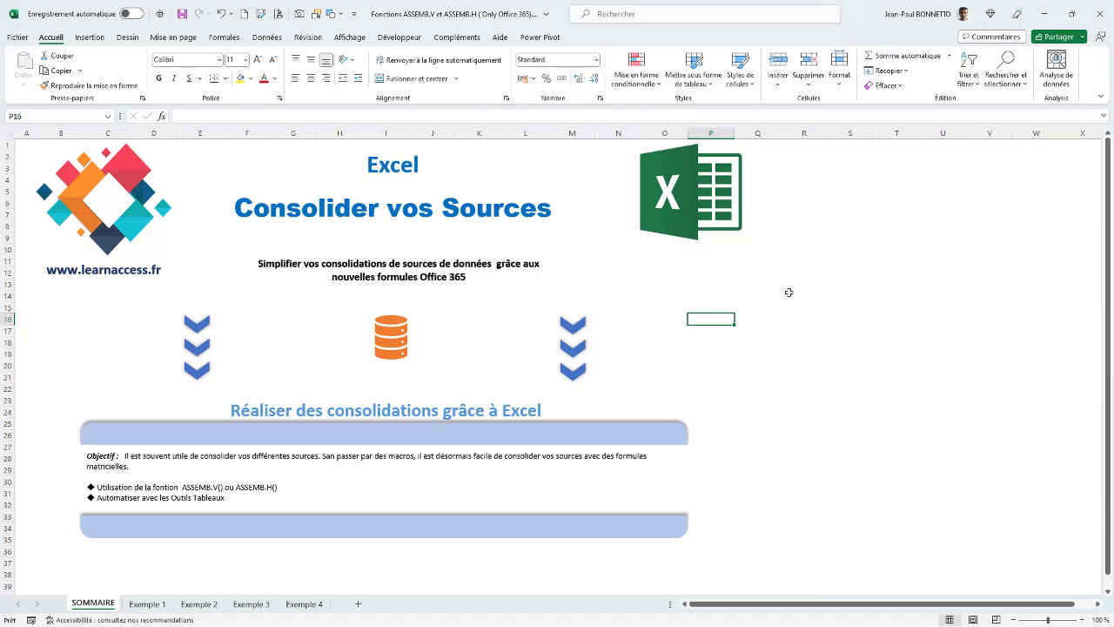
left_click(790, 292)
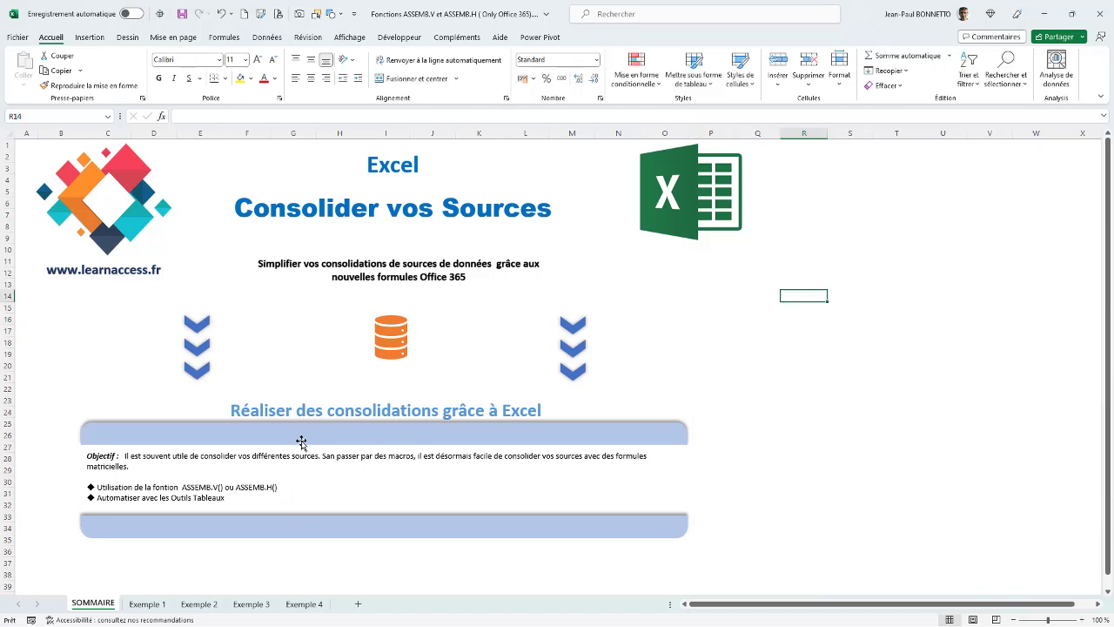
Step: Open the Exemple 1 sheet and examine the Magasin A, B and C source tables and the MES MAGASINS consolidation area
left_click(150, 604)
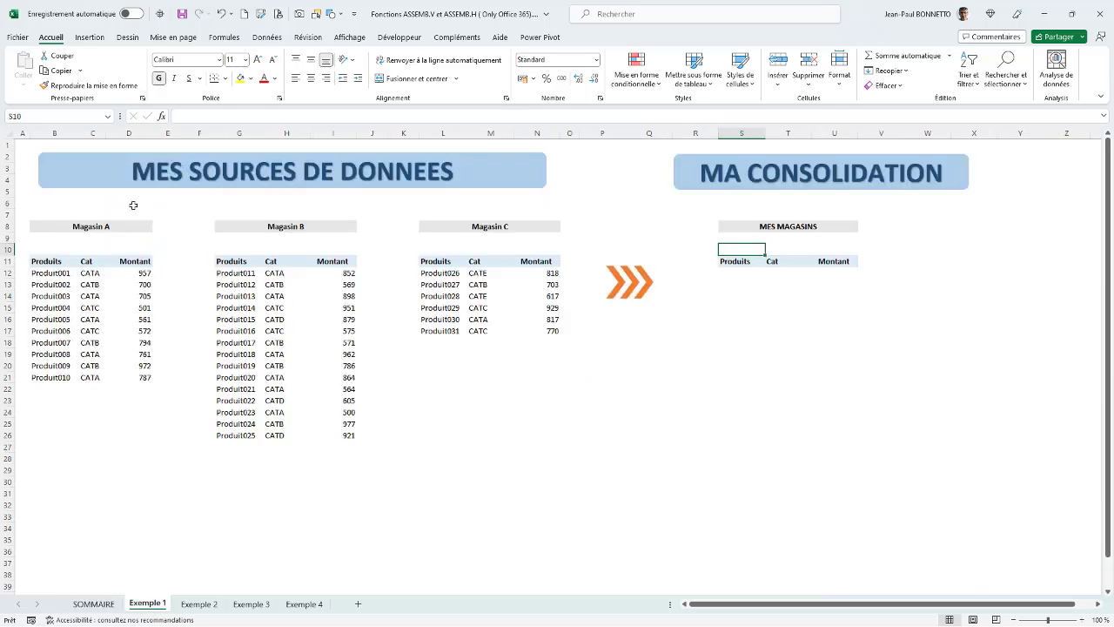
left_click_drag(46, 273, 128, 381)
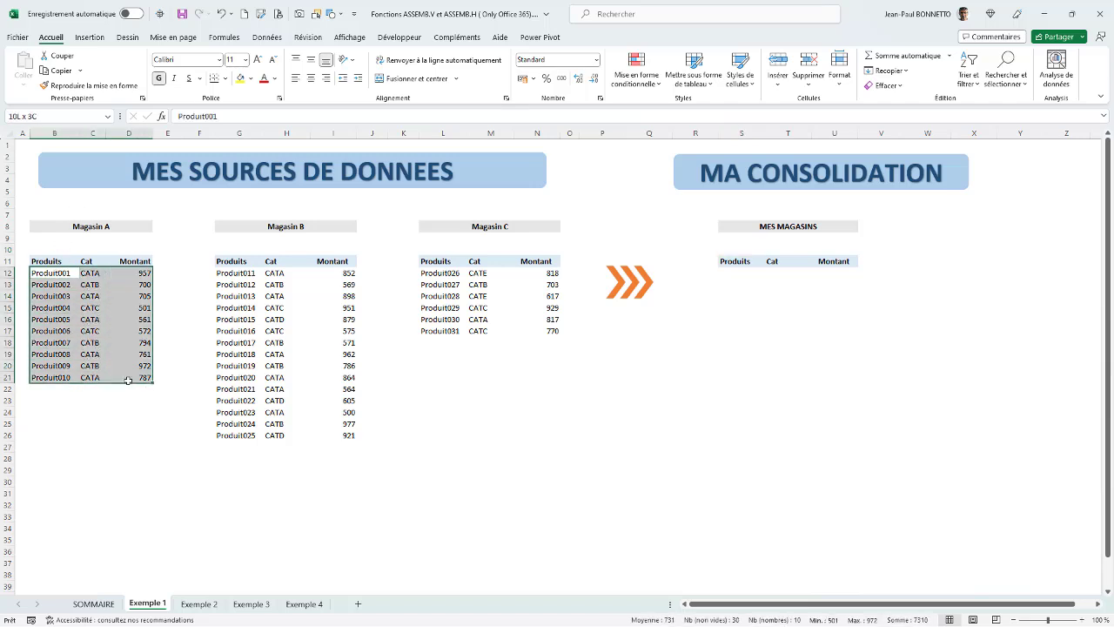
left_click(95, 224)
left_click_drag(244, 272, 352, 435)
left_click_drag(427, 274, 541, 333)
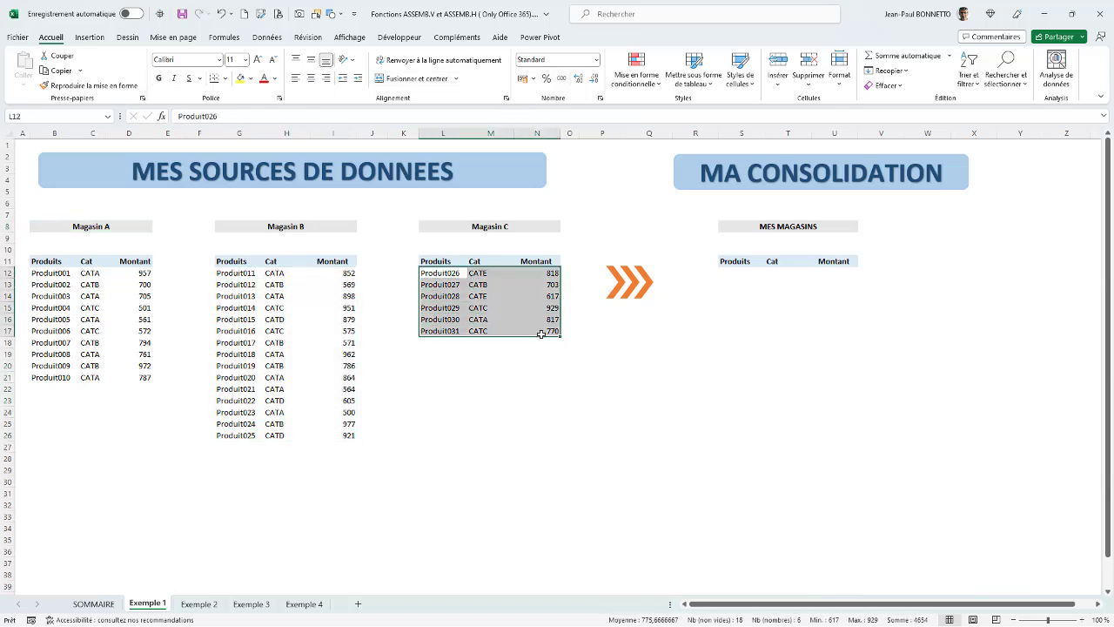
left_click(740, 271)
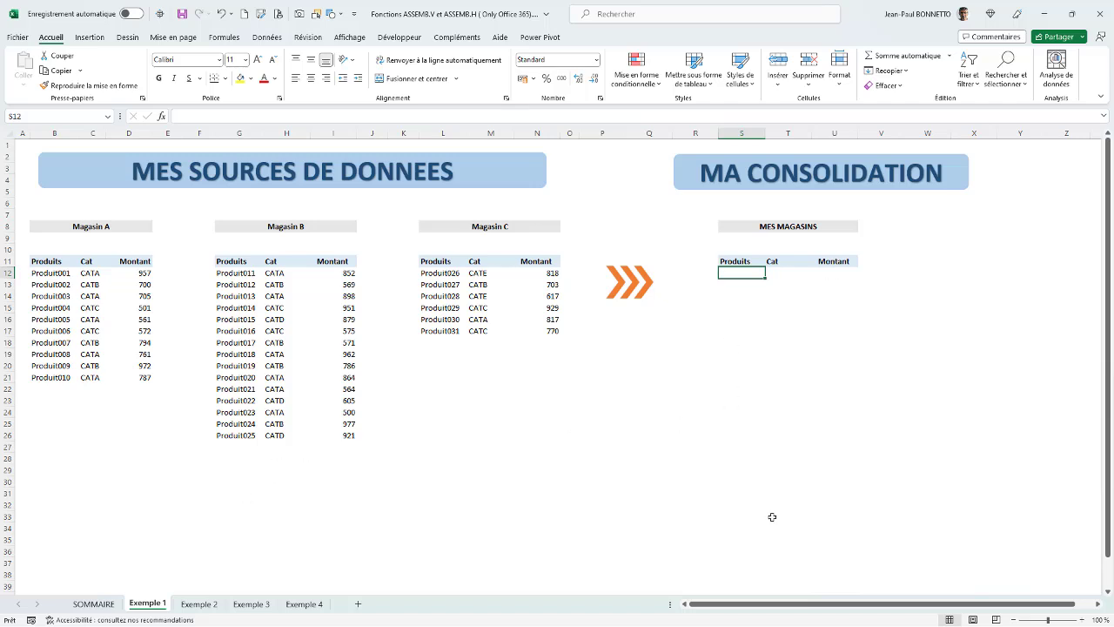
left_click_drag(246, 277, 338, 449)
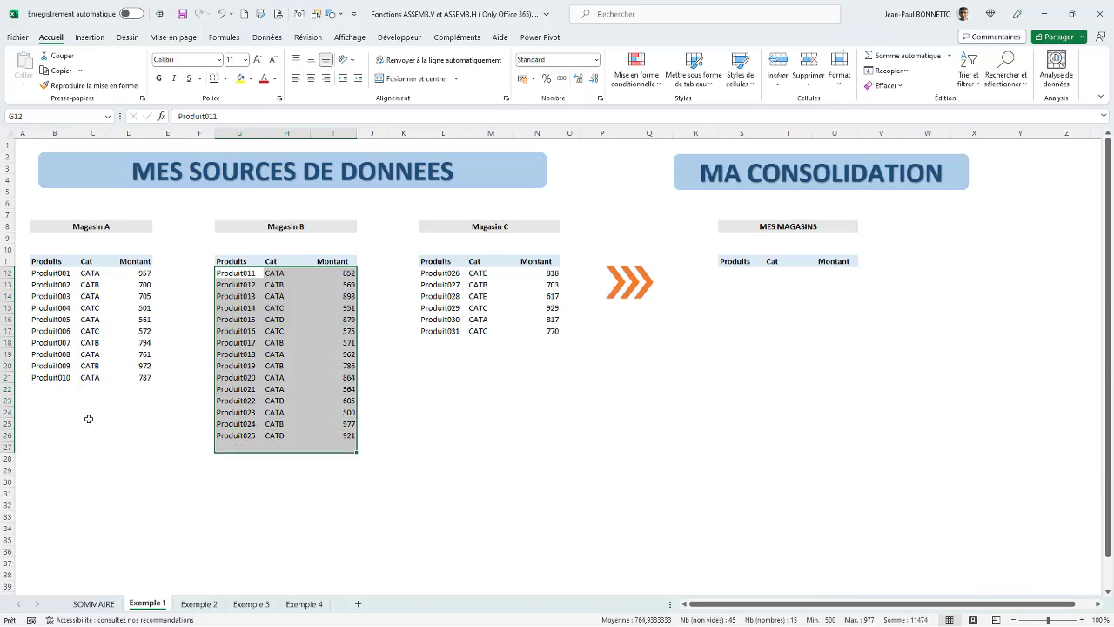
left_click(40, 388)
left_click_drag(431, 277, 557, 331)
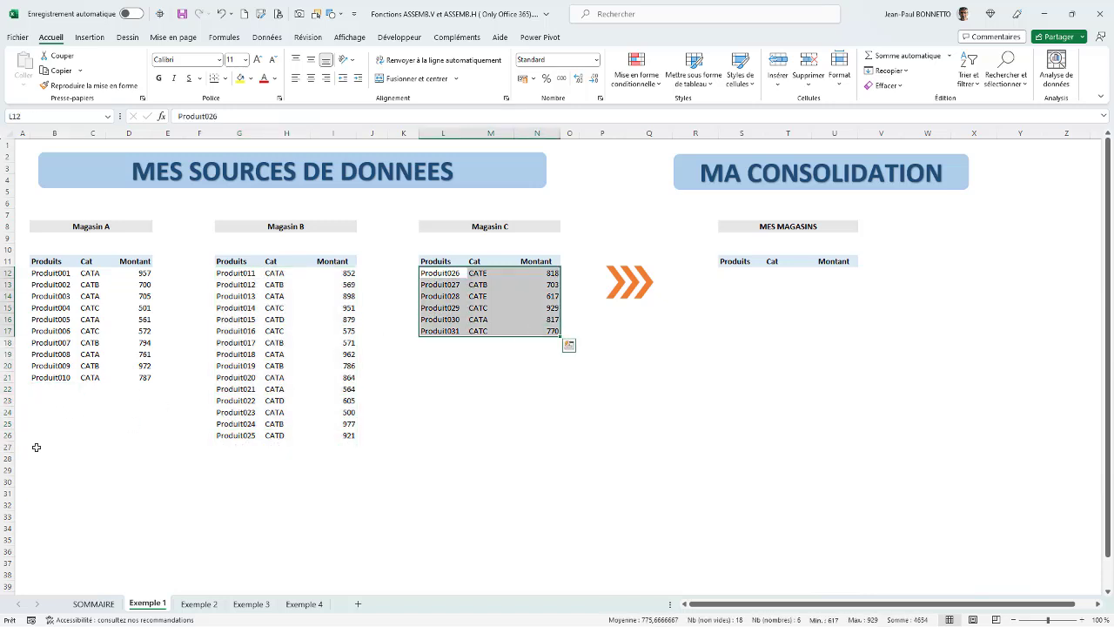
left_click(52, 506)
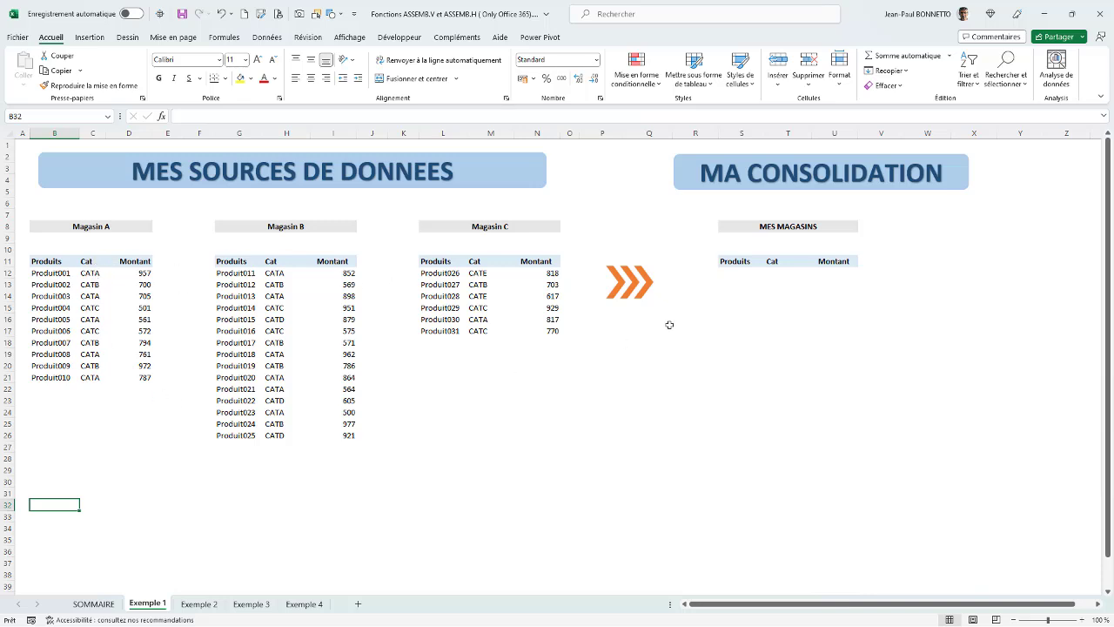
Step: Start an ASSEMB.V formula in cell S12 under the MES MAGASINS headers, with its function arguments dialog open clear of the source tables
left_click(732, 274)
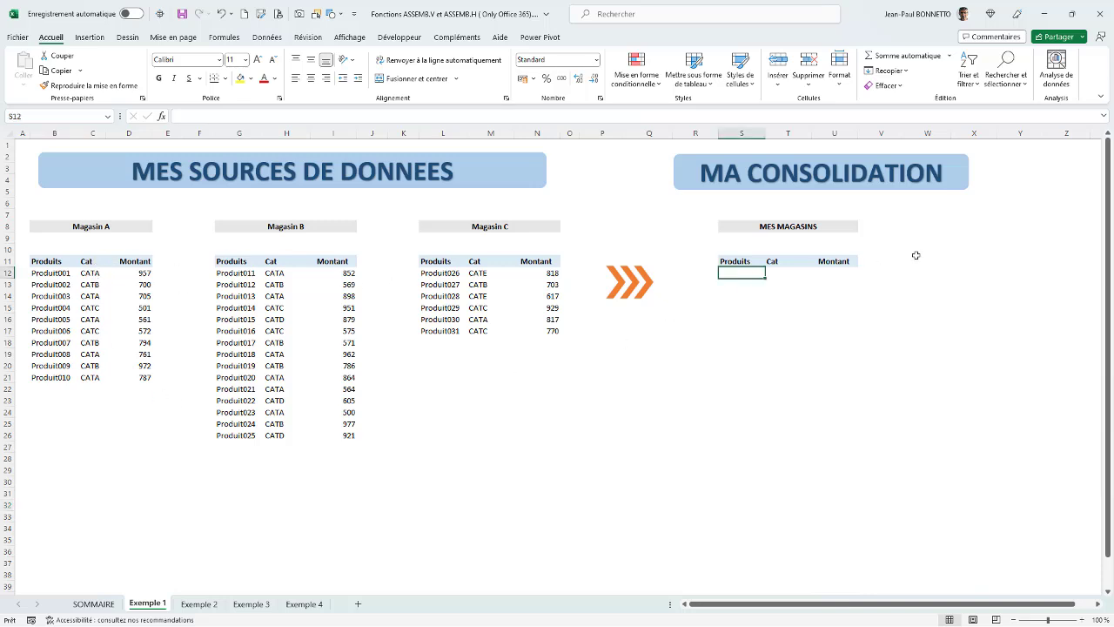
type("=")
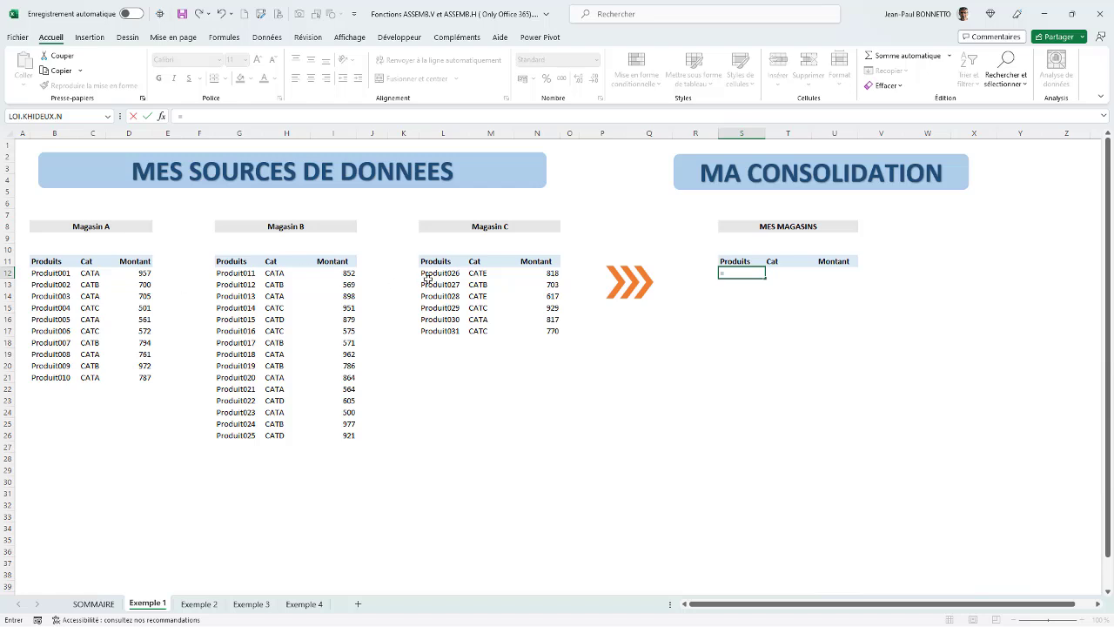
type("ass")
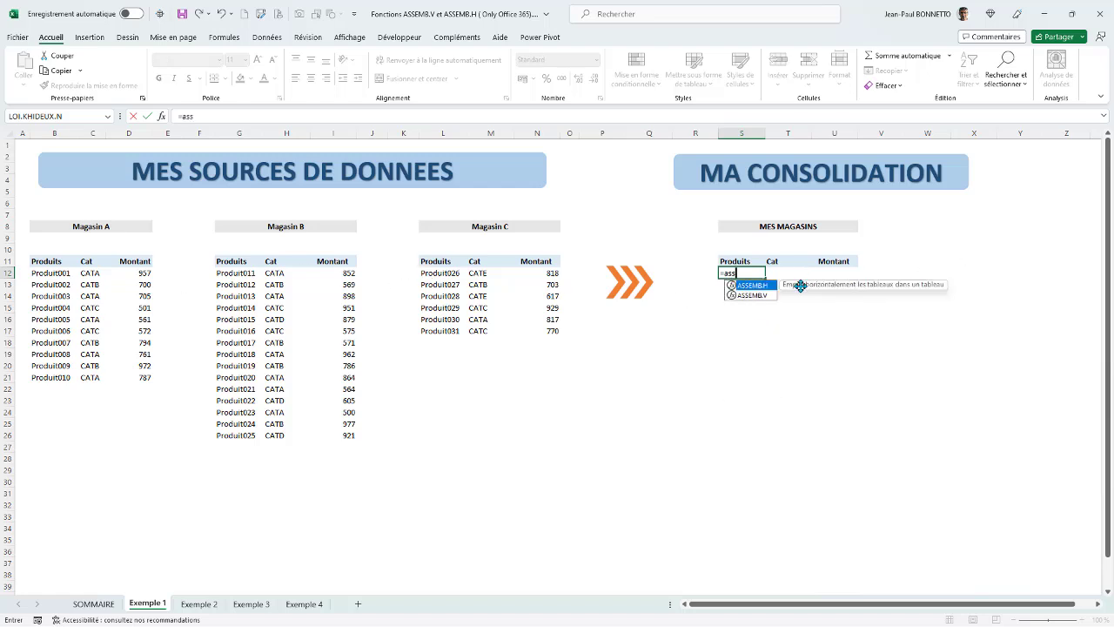
left_click(755, 296)
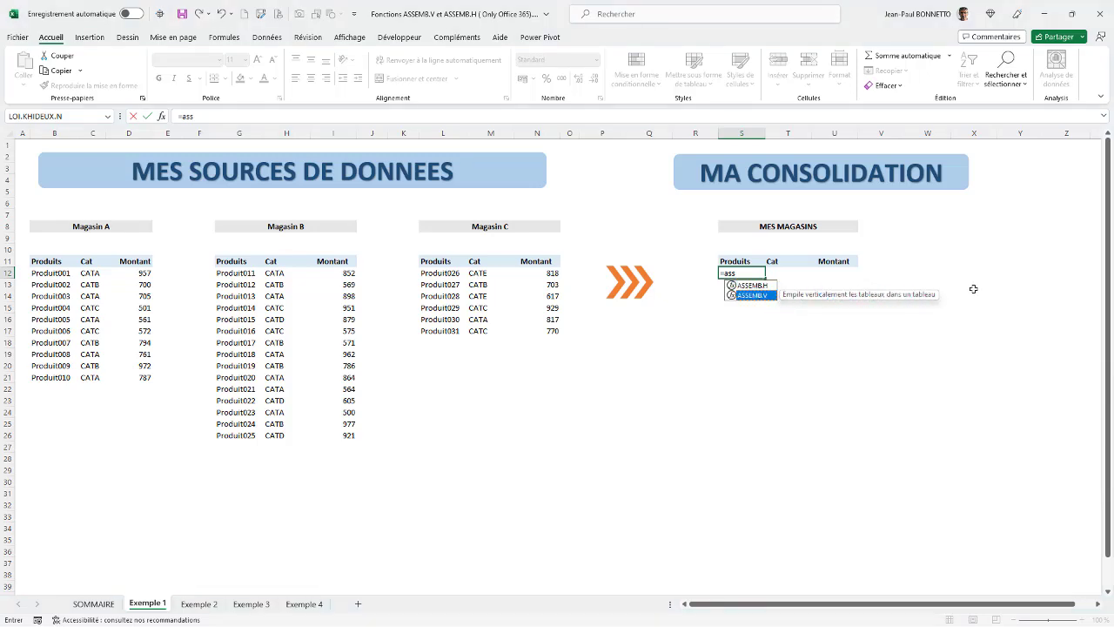
double_click(753, 296)
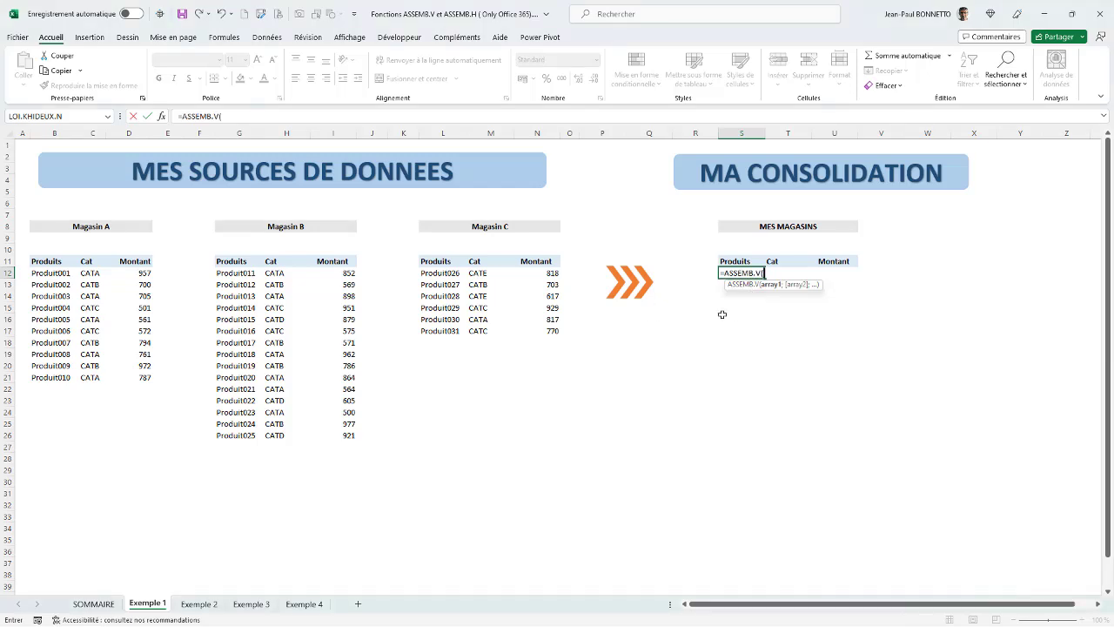
left_click(160, 118)
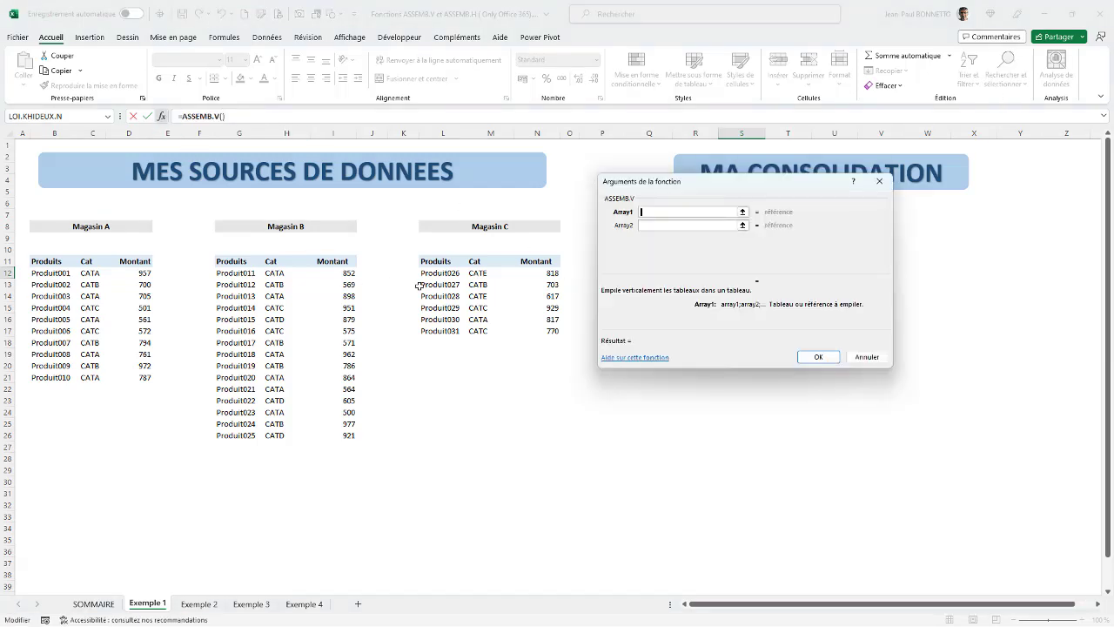
left_click_drag(727, 185, 549, 388)
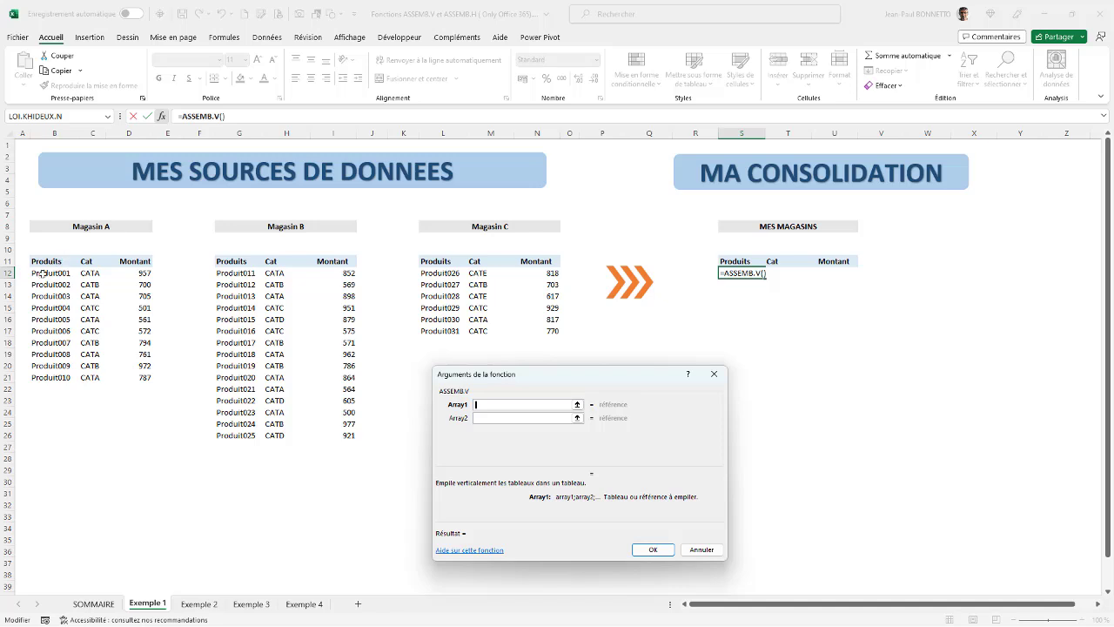
Step: Stack the three store ranges B12:D21, G12:I26 and L12:N17 as the arguments of ASSEMB.V and validate the formula
left_click_drag(43, 275, 141, 374)
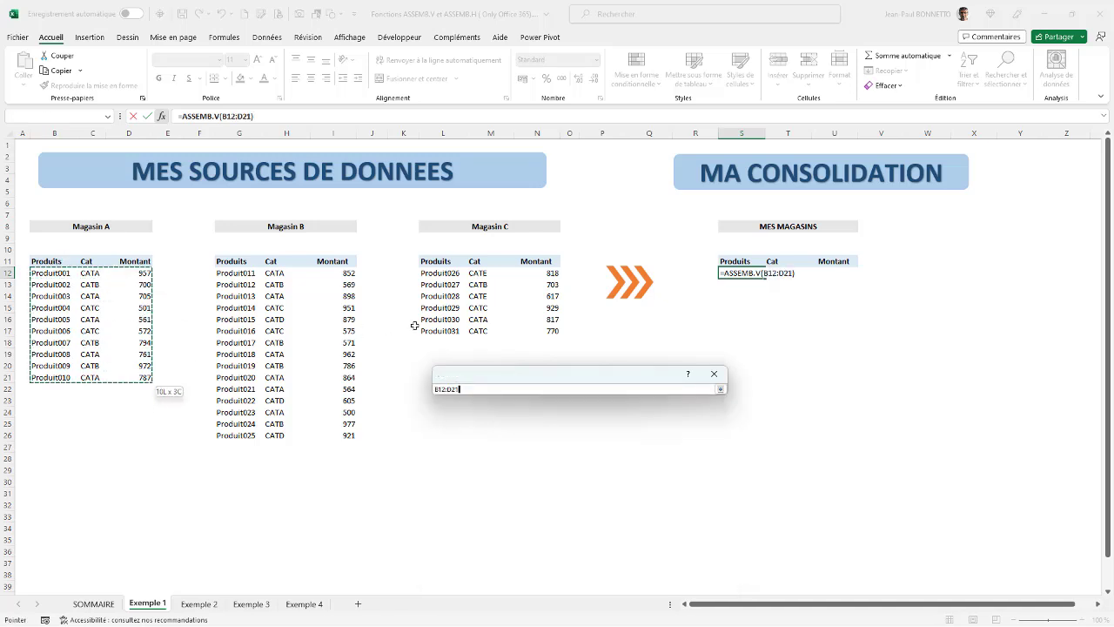
left_click(488, 418)
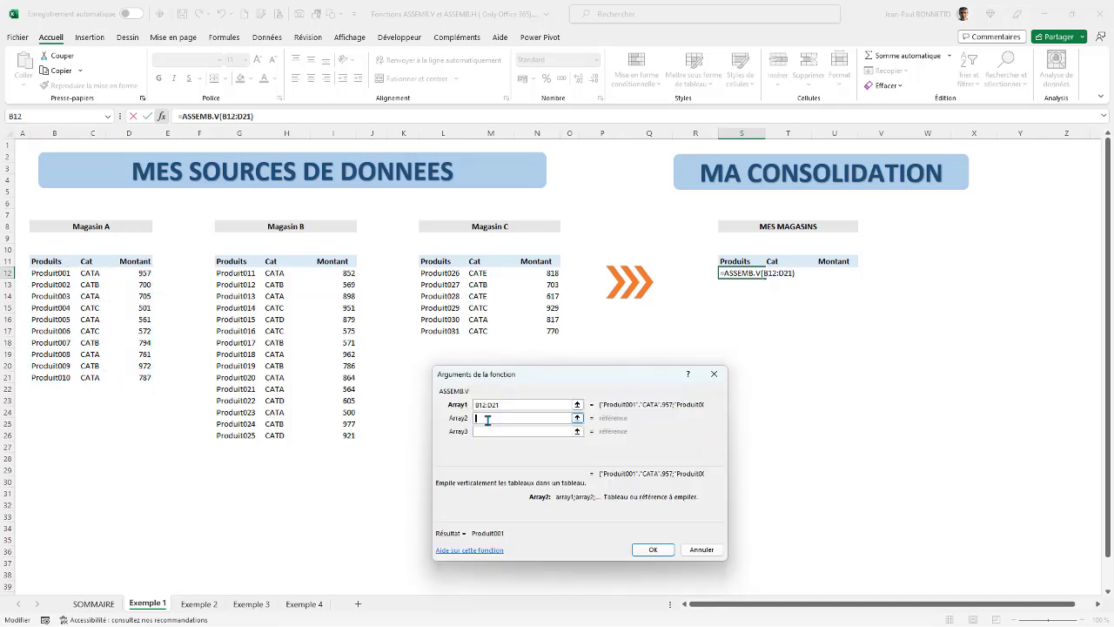
left_click_drag(228, 275, 331, 424)
left_click(477, 432)
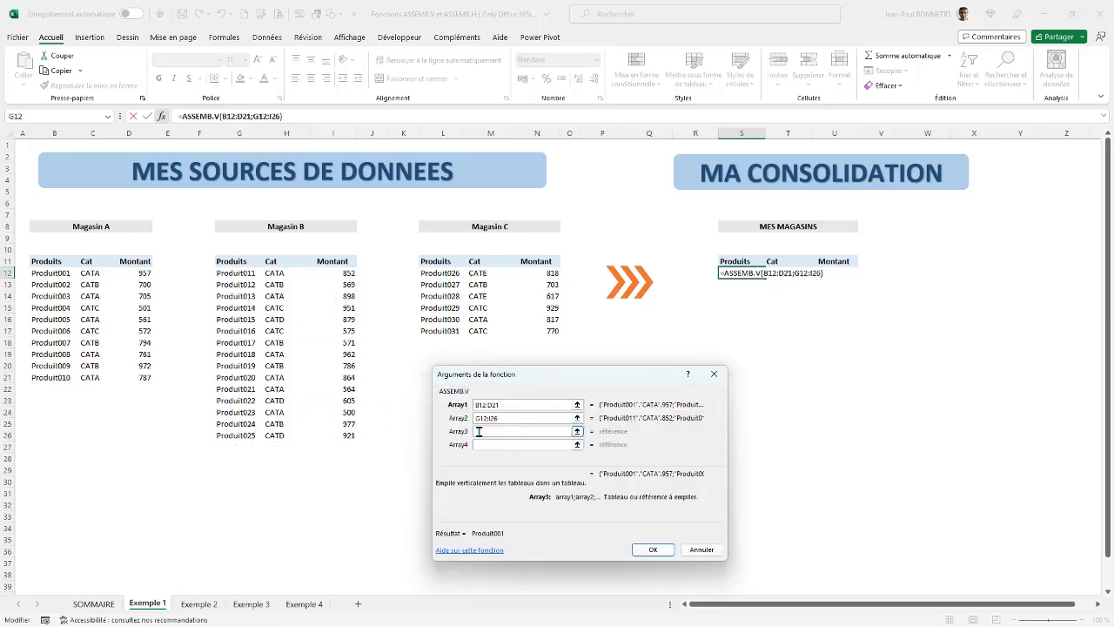
left_click_drag(426, 272, 557, 333)
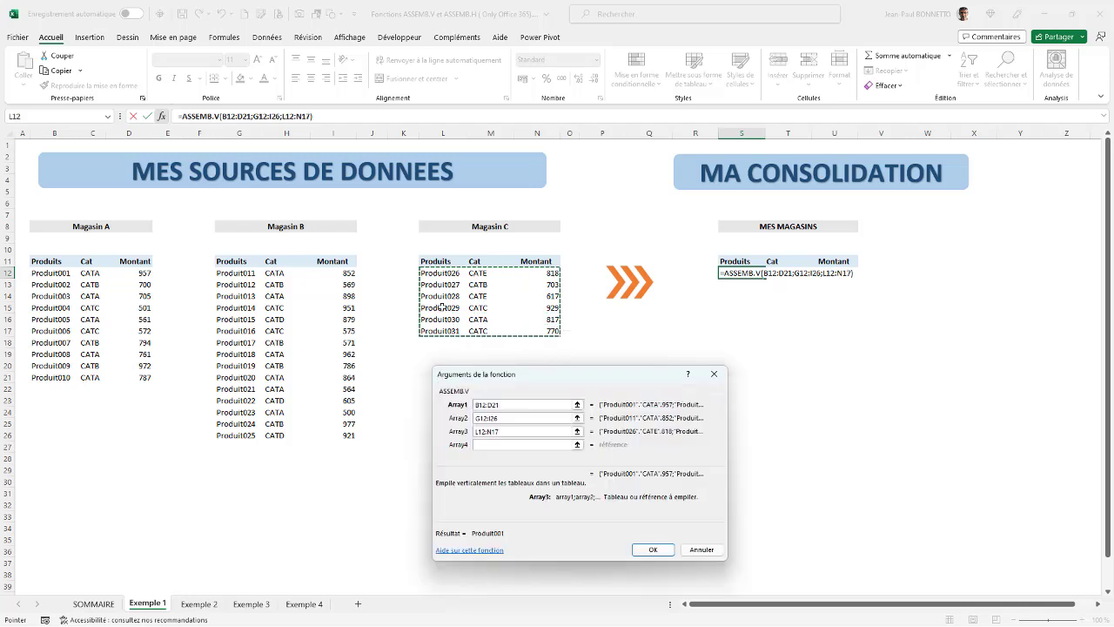
left_click(652, 550)
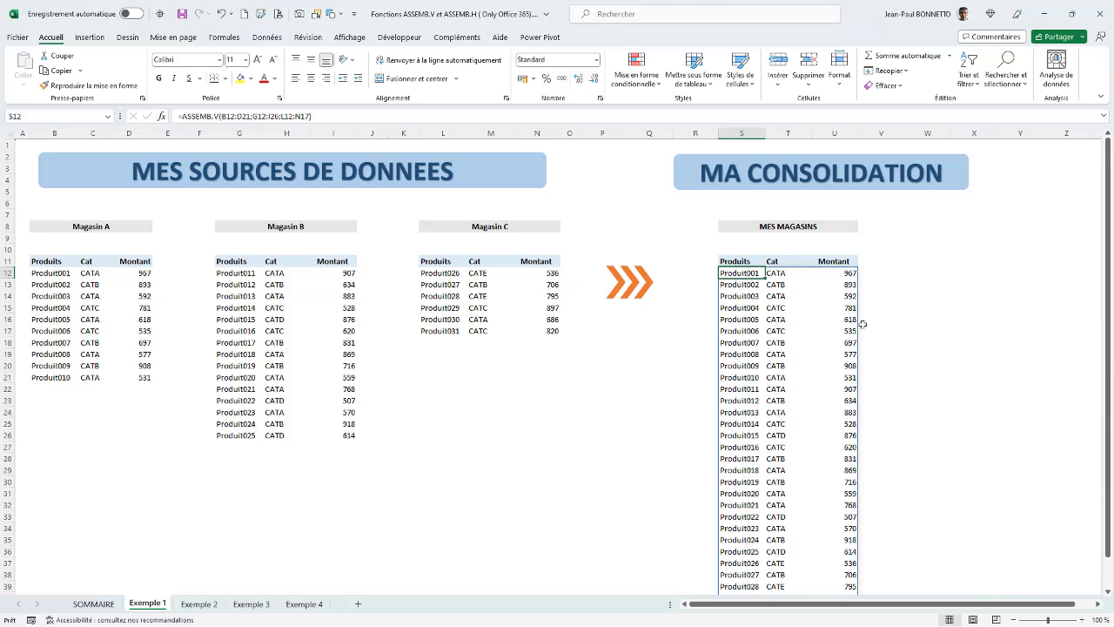
Step: Inspect the consolidation formula in its source cell S12 and in the spilled cell S16
left_click(935, 292)
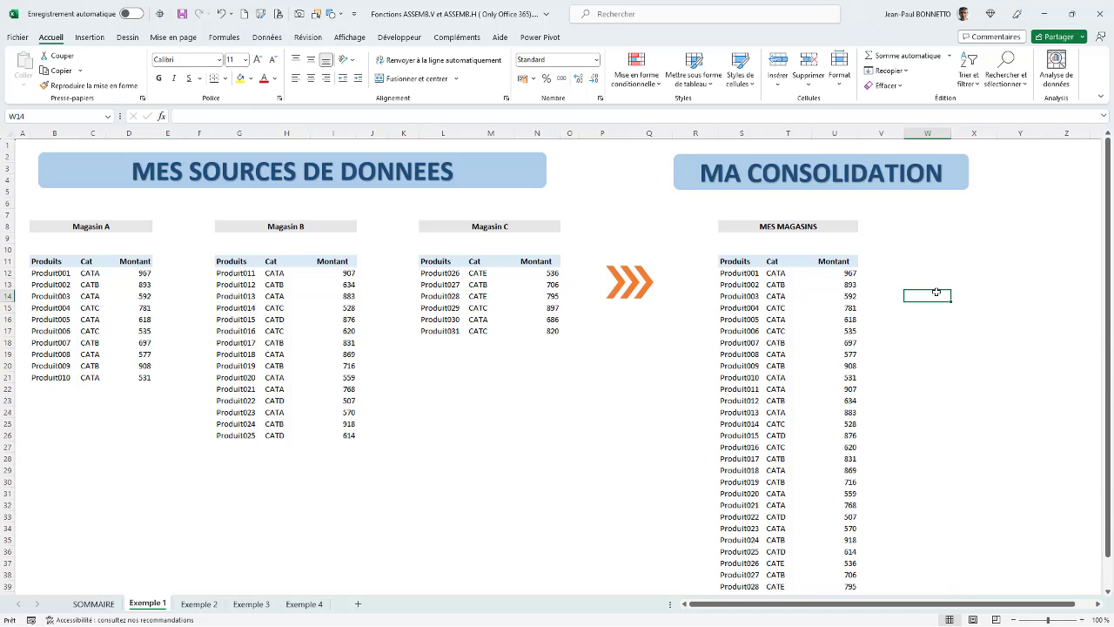
left_click(738, 273)
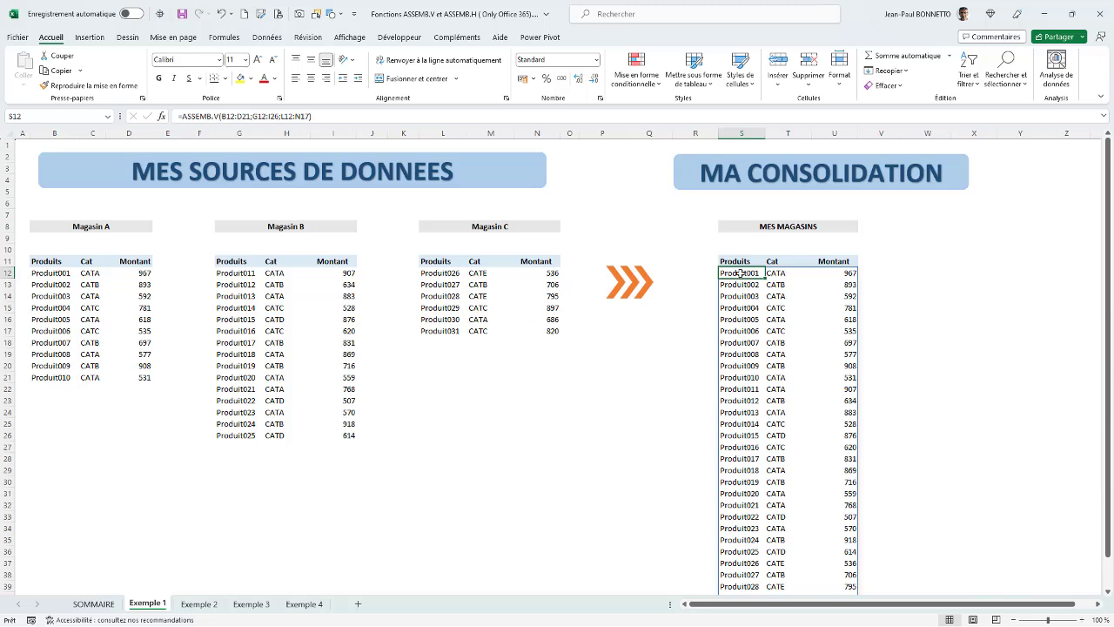
left_click(747, 319)
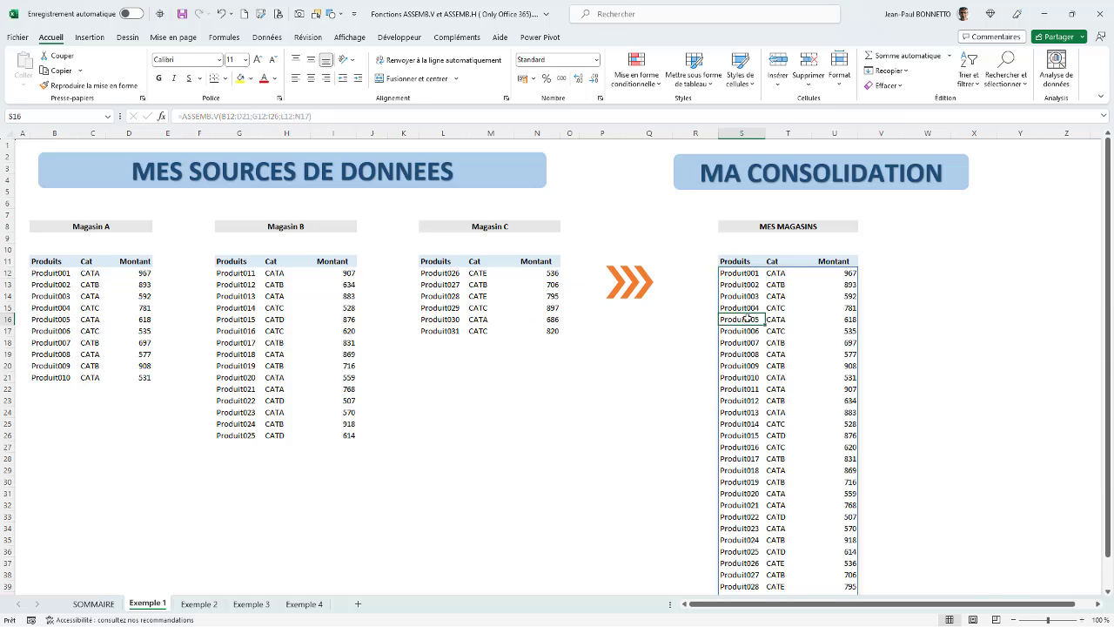
left_click(335, 117)
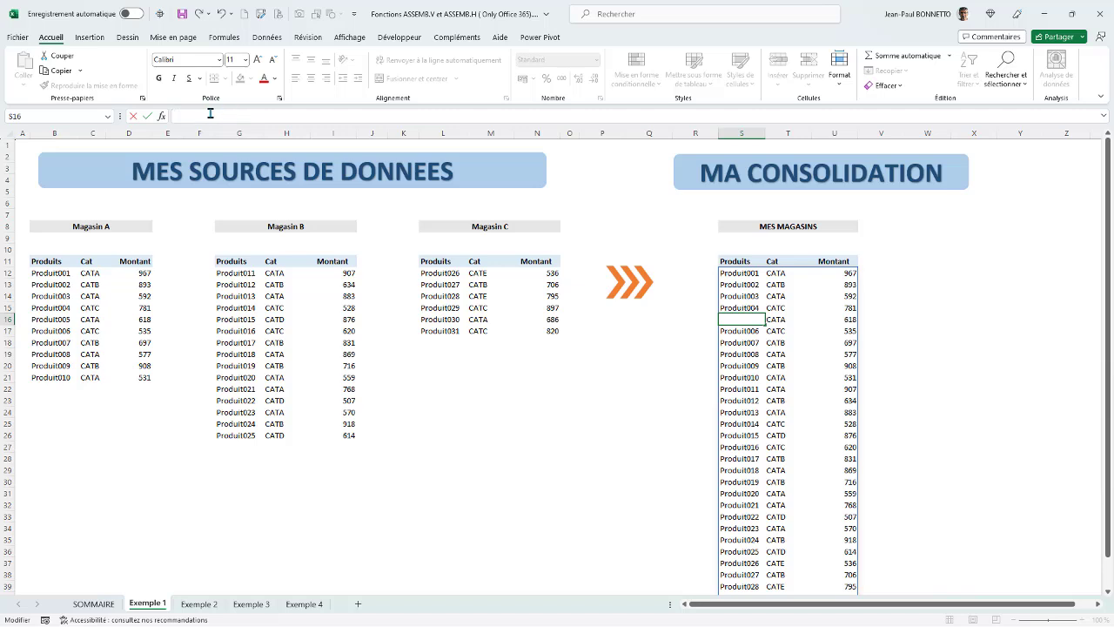
left_click(744, 272)
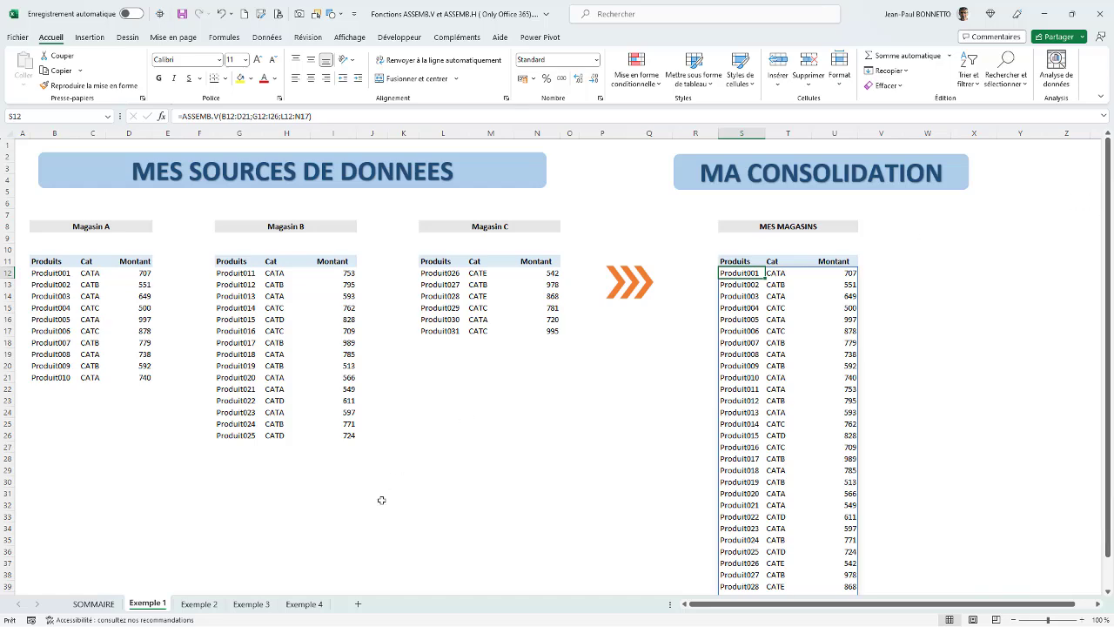
Step: Enter the formula =S12# in cell AA12 to reference the whole spilled consolidation range
left_click(1097, 604)
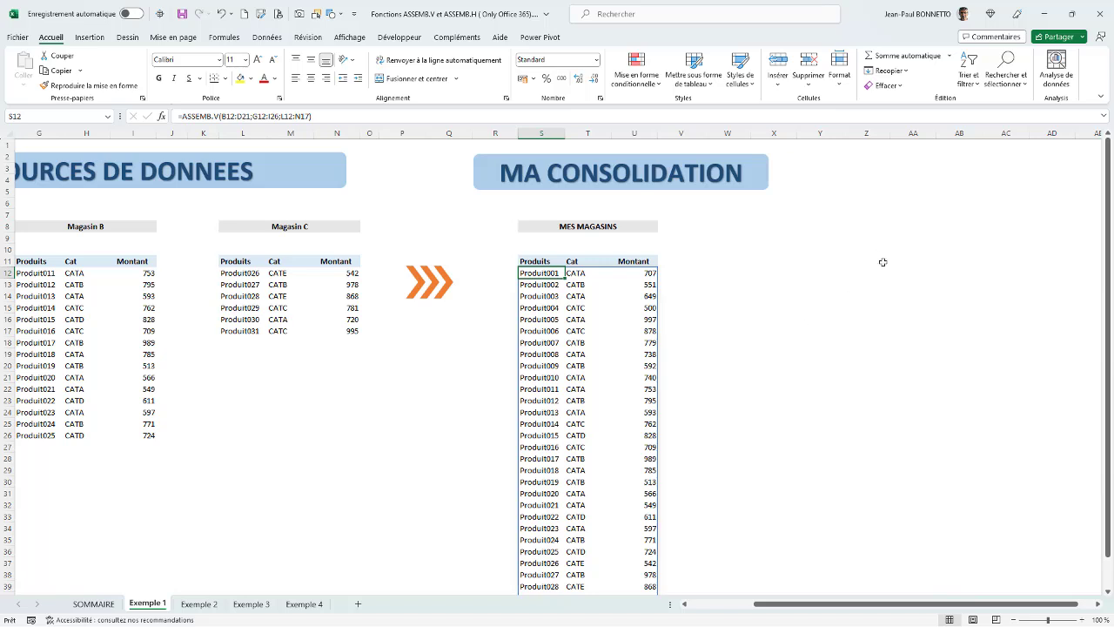
left_click(908, 276)
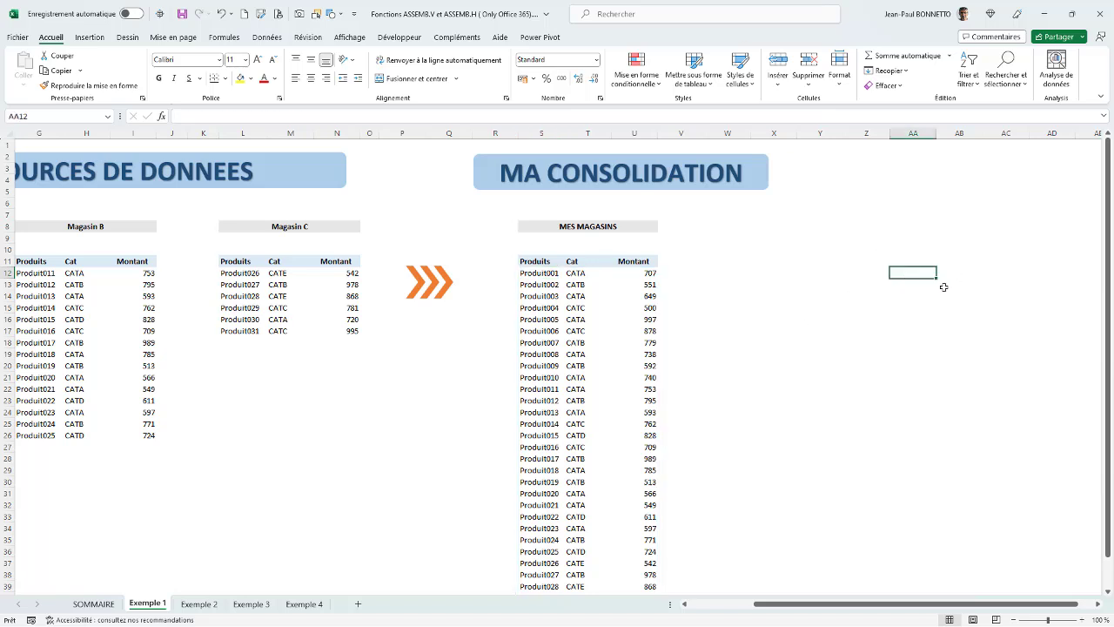
type("=")
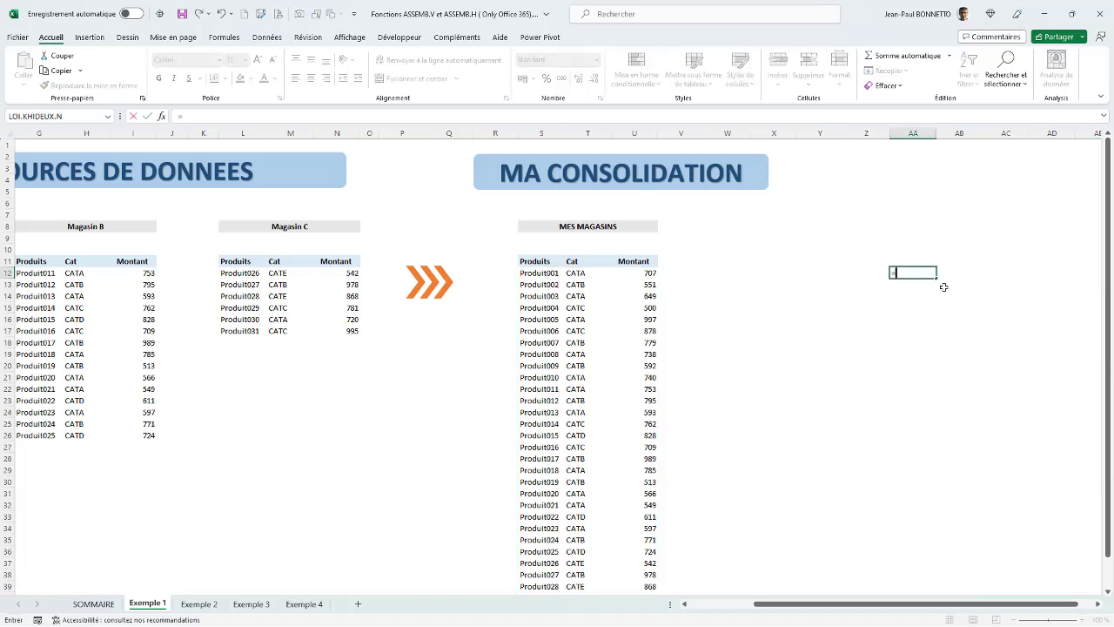
left_click(541, 272)
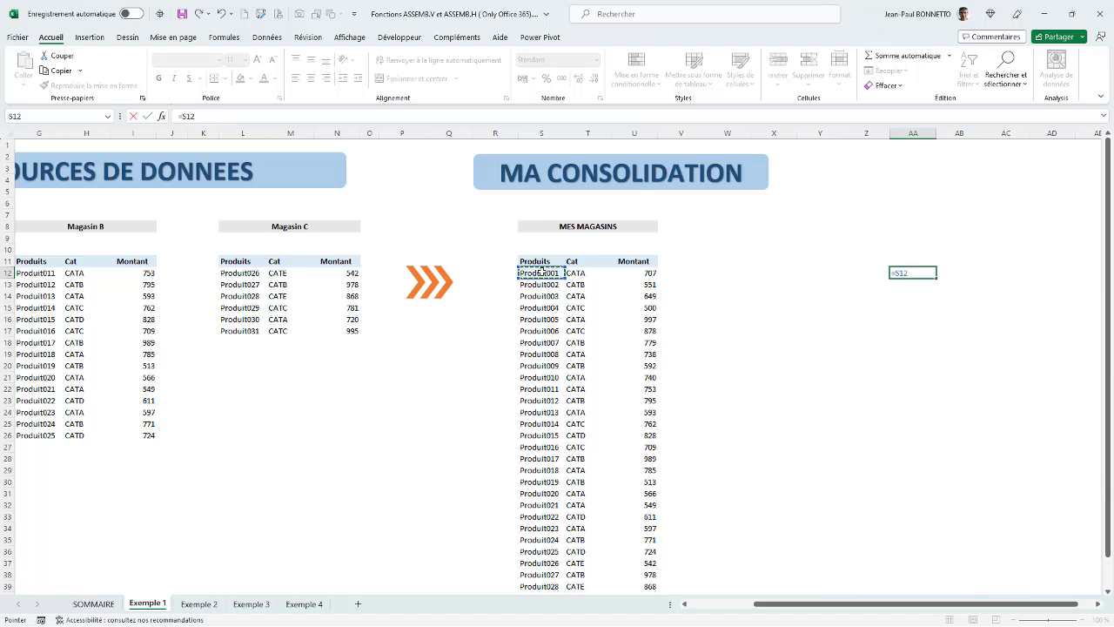
type("#")
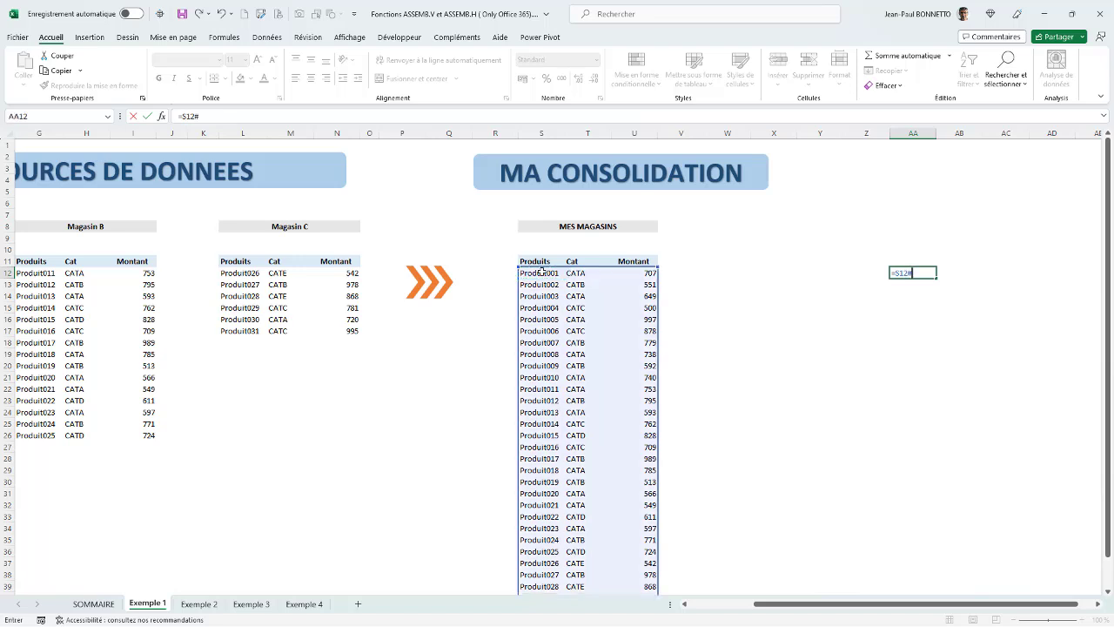
key("Return")
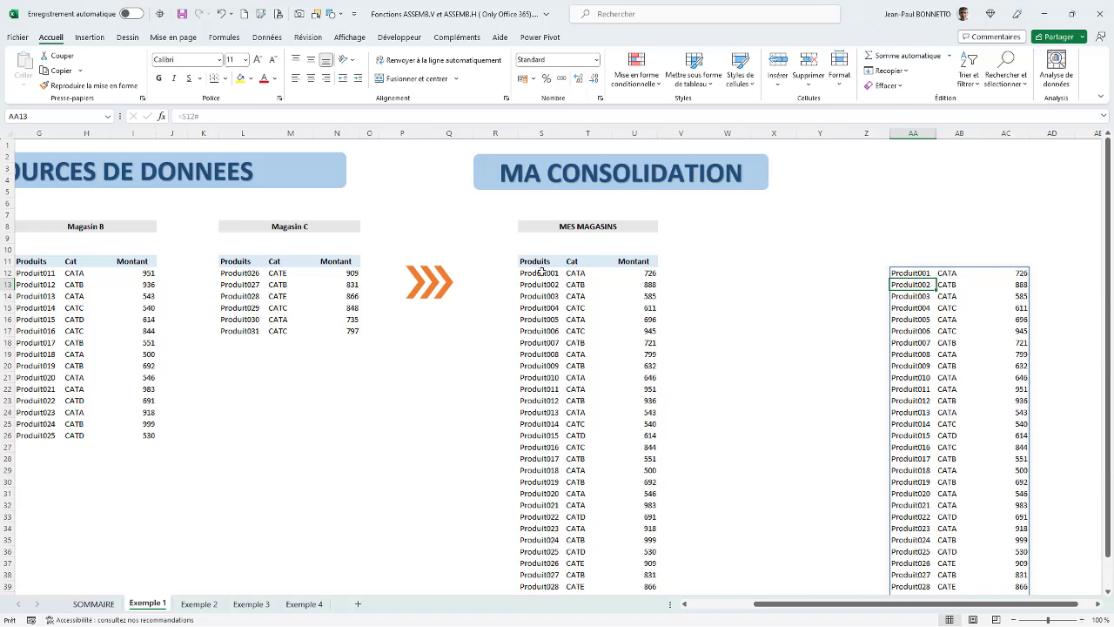
Step: Delete the spill-reference formula in cell AA12 to remove the duplicate of the consolidation
double_click(912, 272)
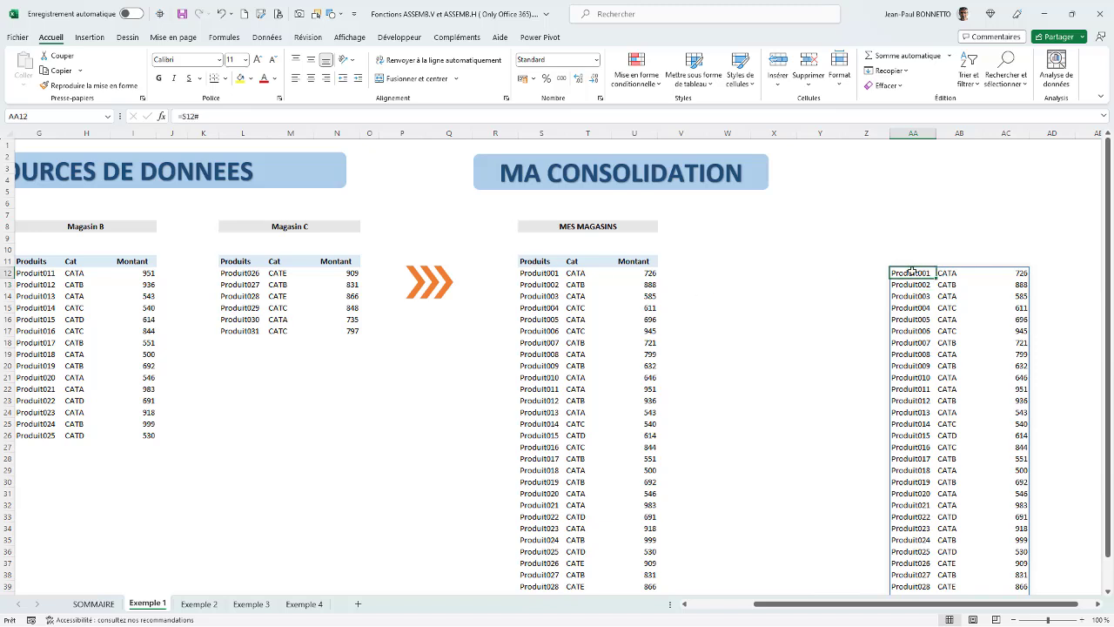
key("BackSpace")
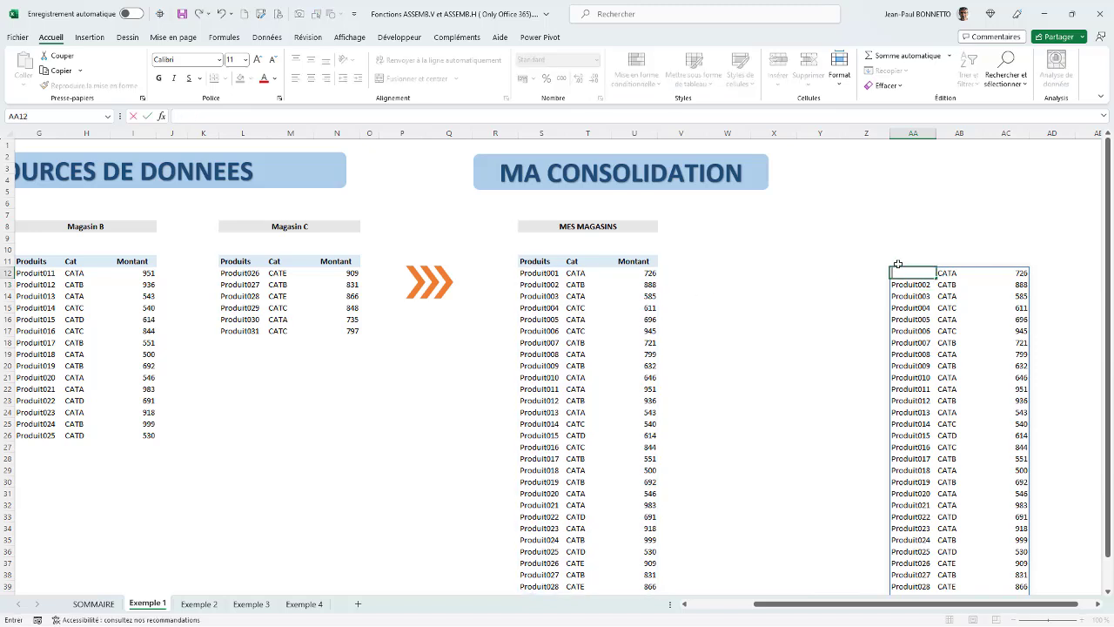
key("Return")
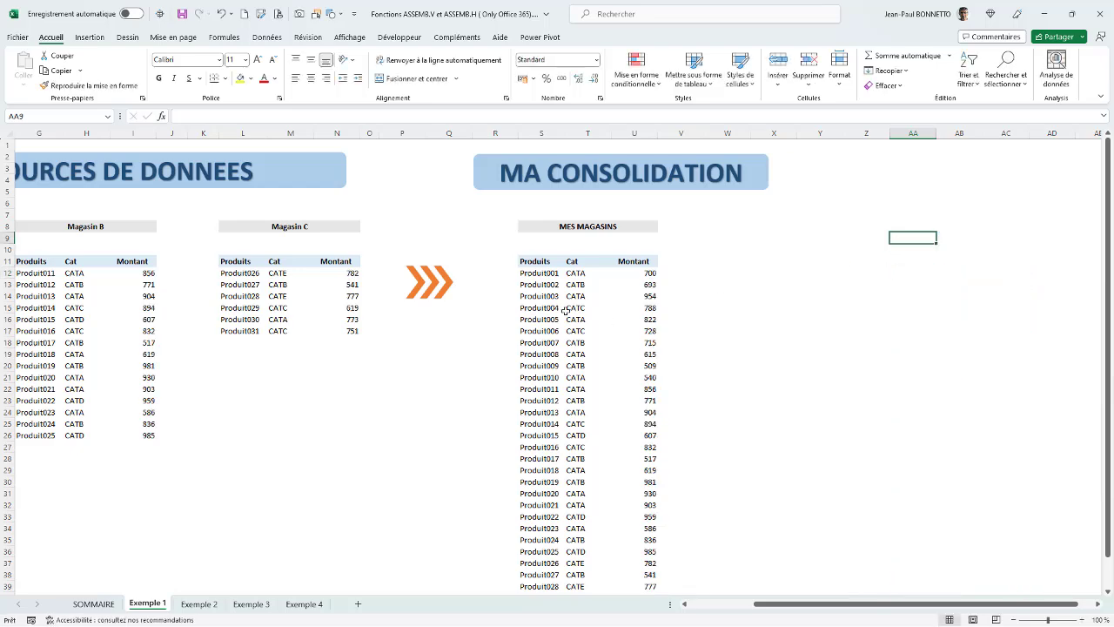
Step: Compare the consolidation's rows 21, 22 and 37 with the ends and starts of the source store lists
left_click(557, 283)
left_click(546, 273)
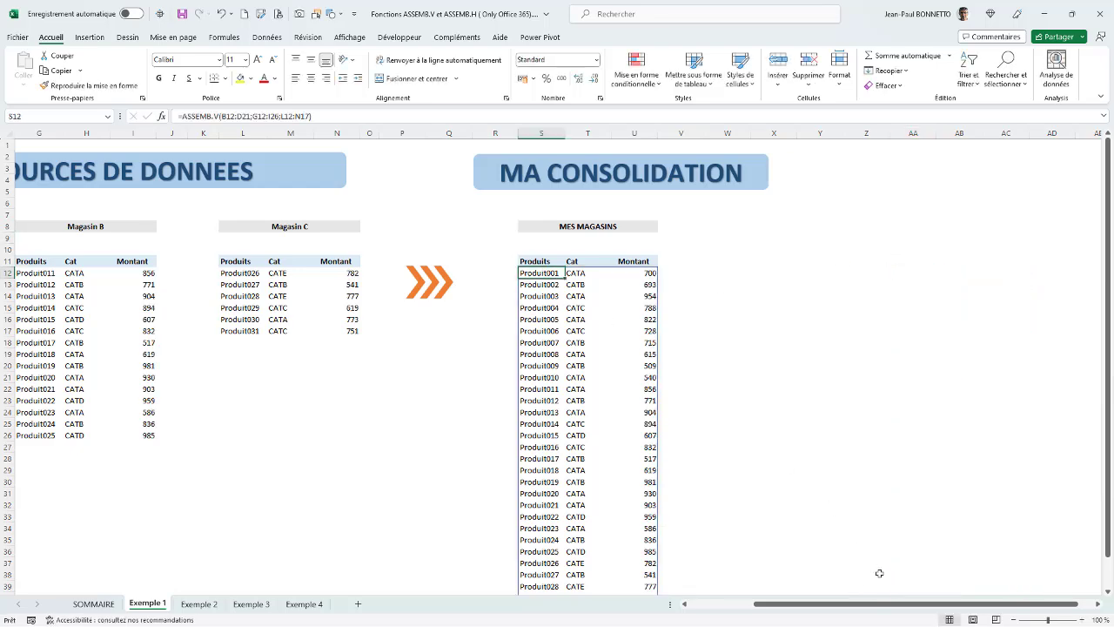
left_click_drag(879, 604, 740, 618)
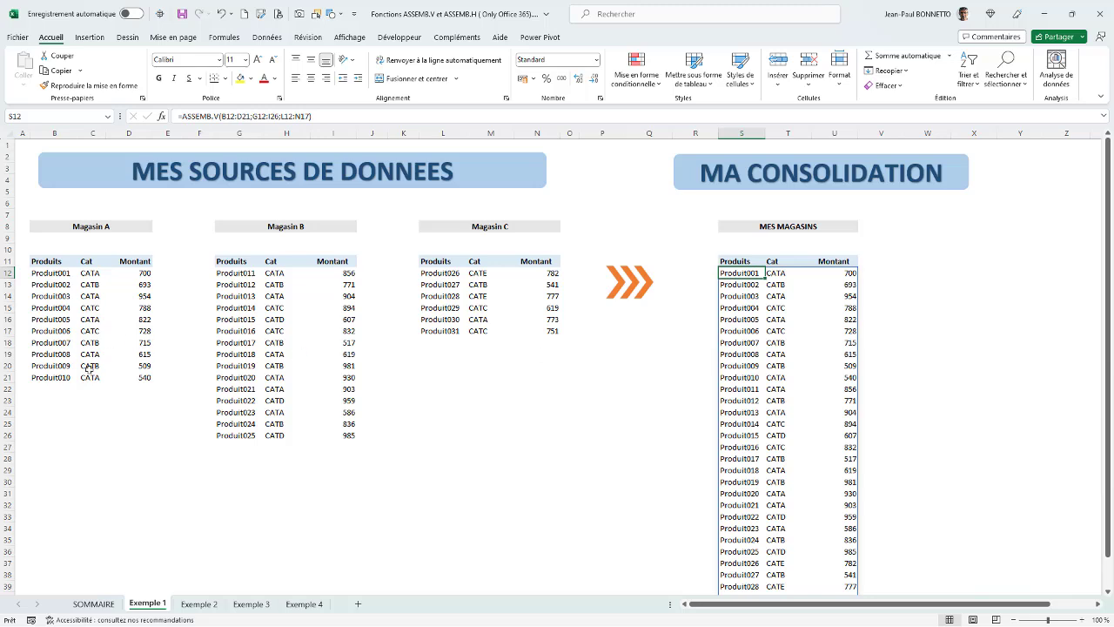
left_click(735, 378)
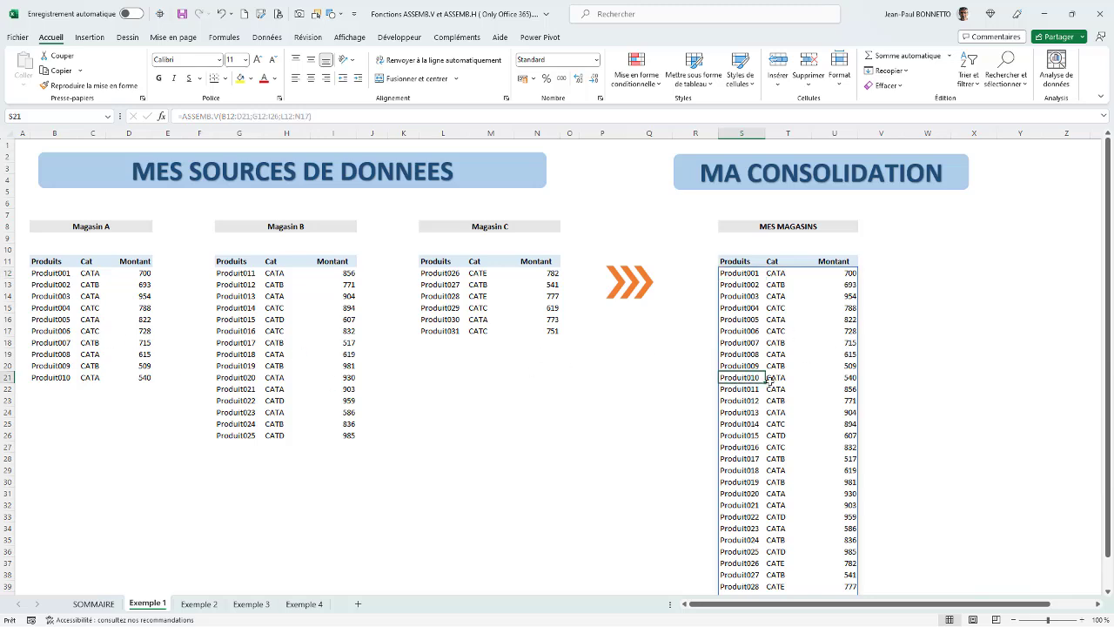
left_click_drag(769, 381, 841, 380)
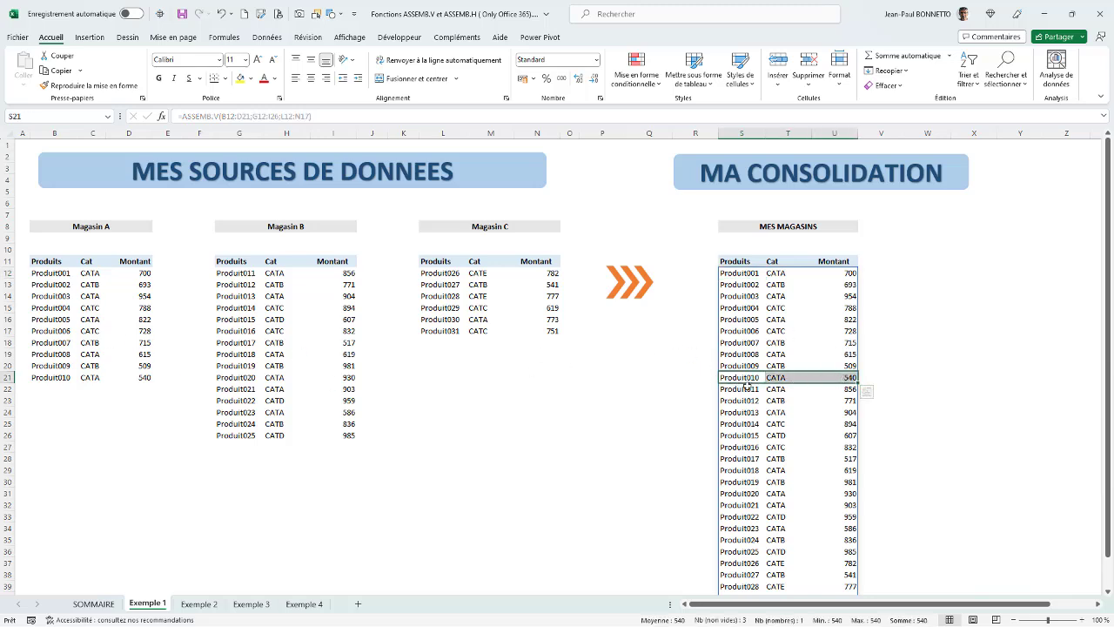
left_click_drag(735, 389, 841, 389)
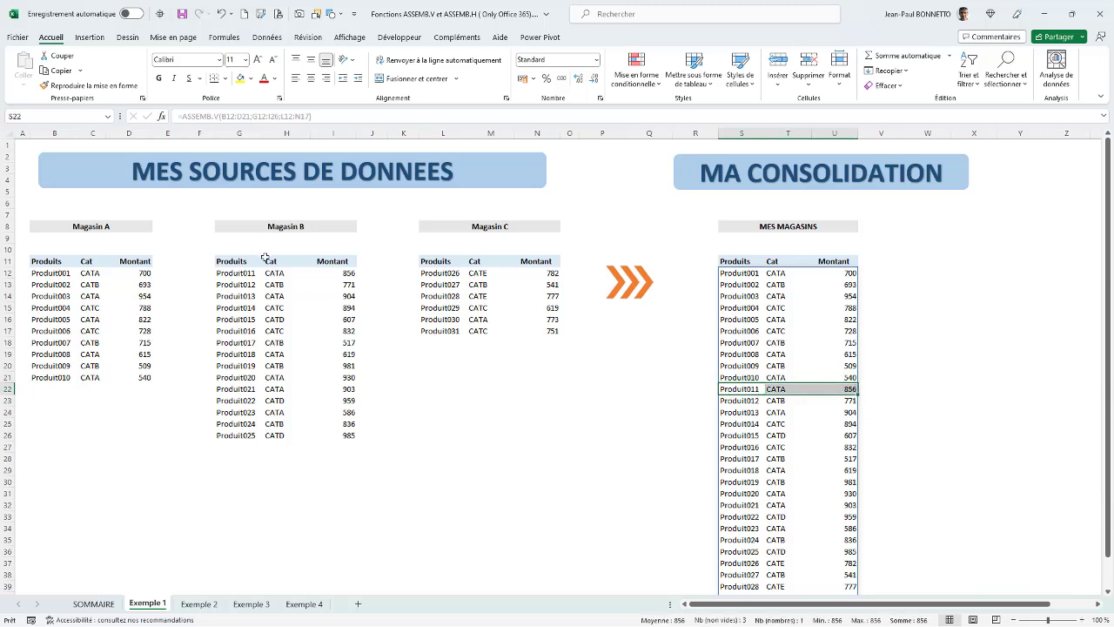
left_click_drag(237, 272, 348, 273)
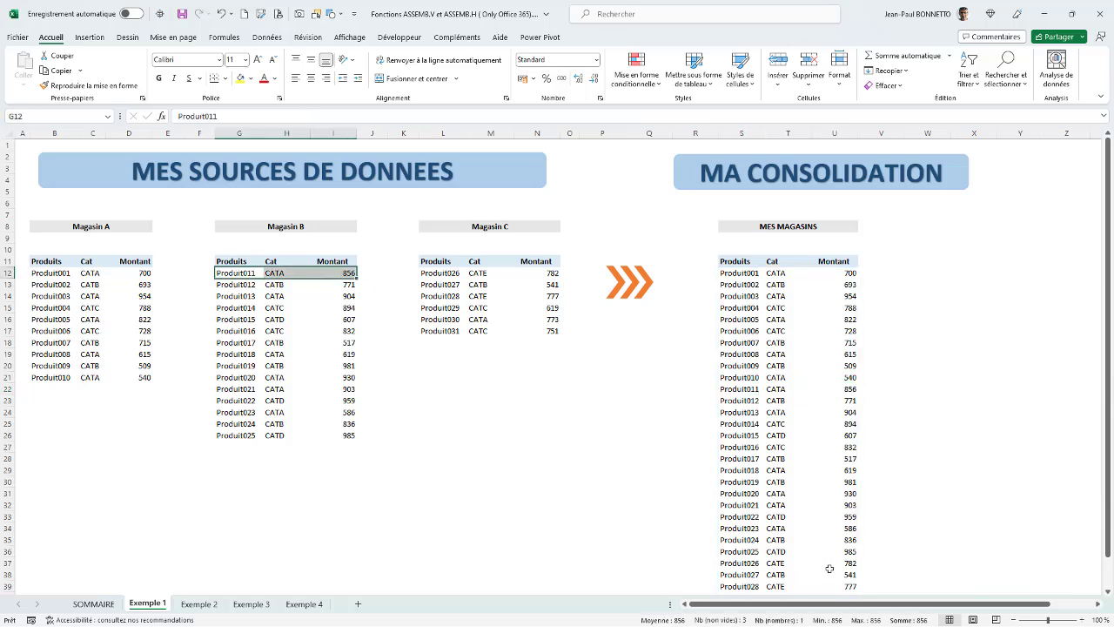
left_click_drag(830, 568, 735, 563)
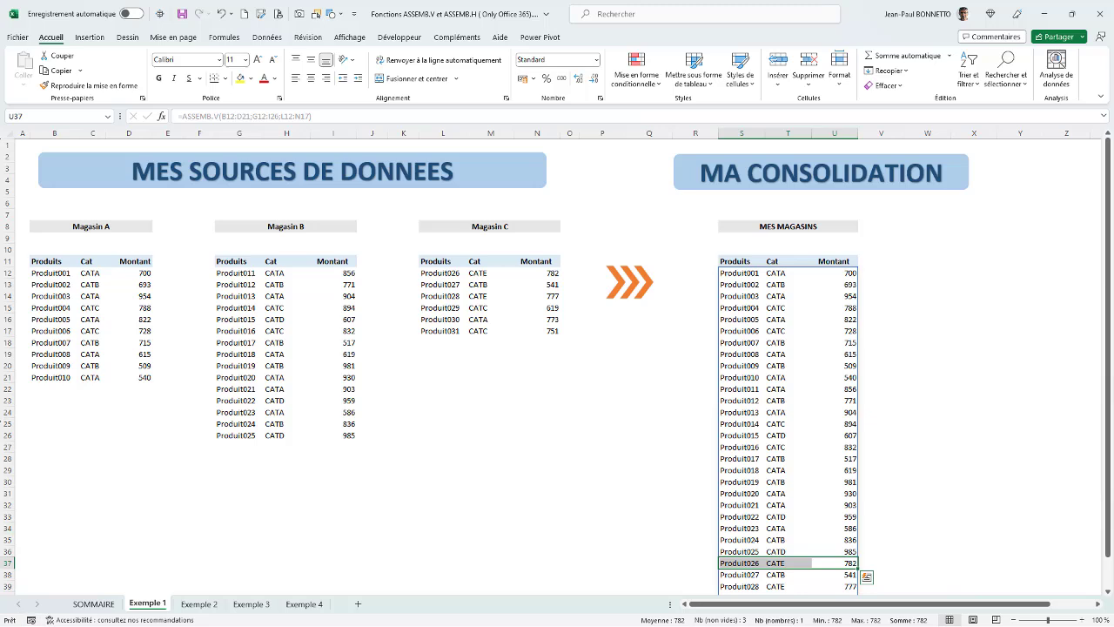
Step: Add a row to the Magasin A list by filling B21:D21 down to row 22
left_click(54, 391)
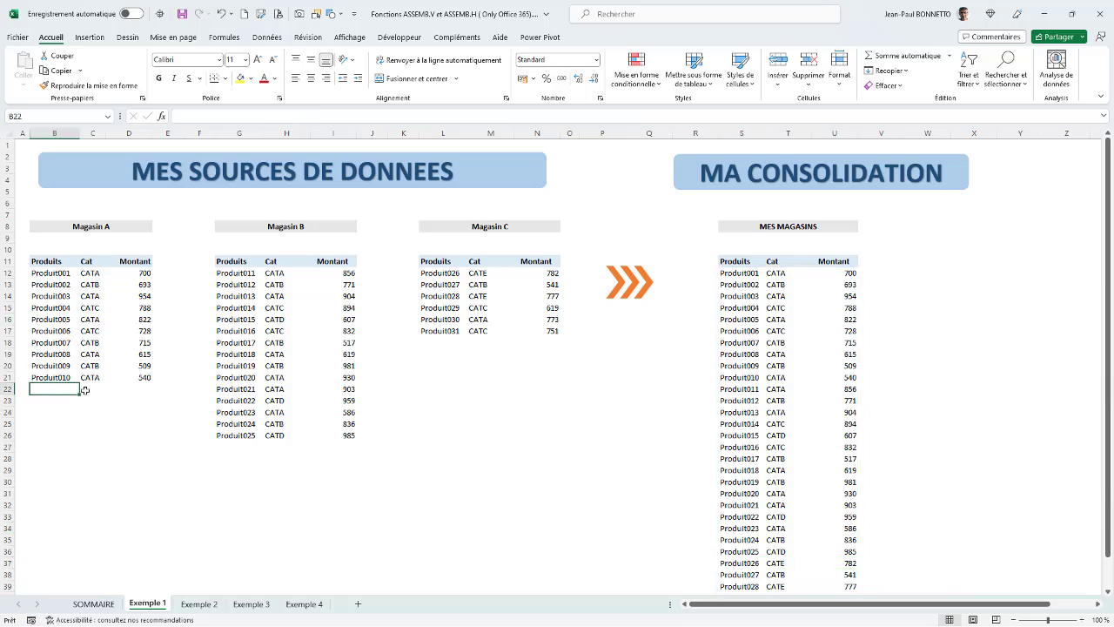
left_click_drag(52, 377, 153, 396)
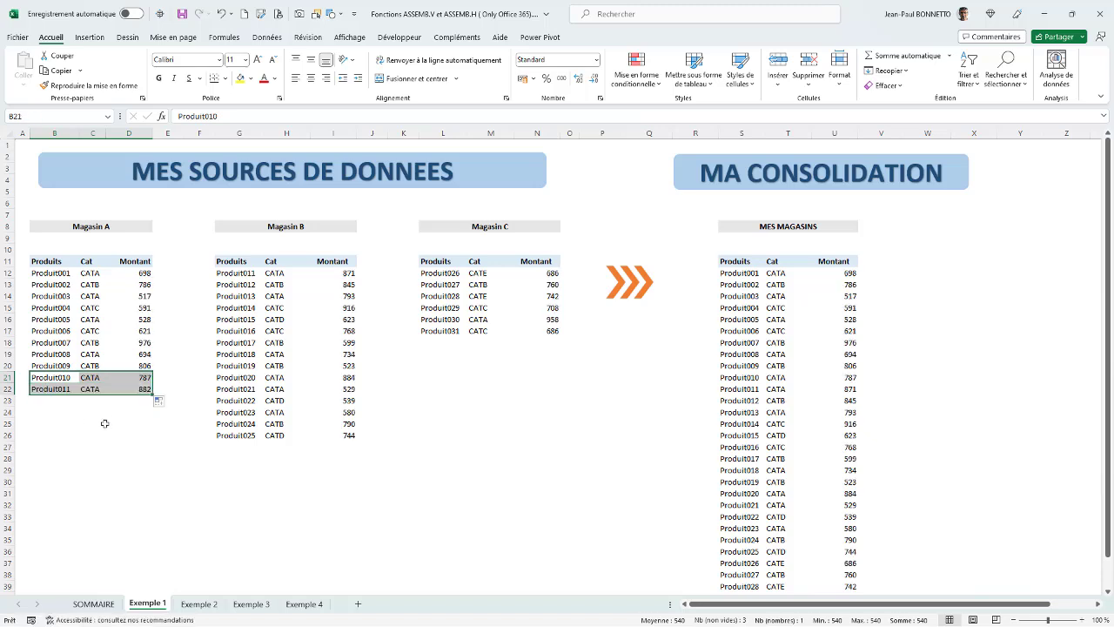
left_click(66, 388)
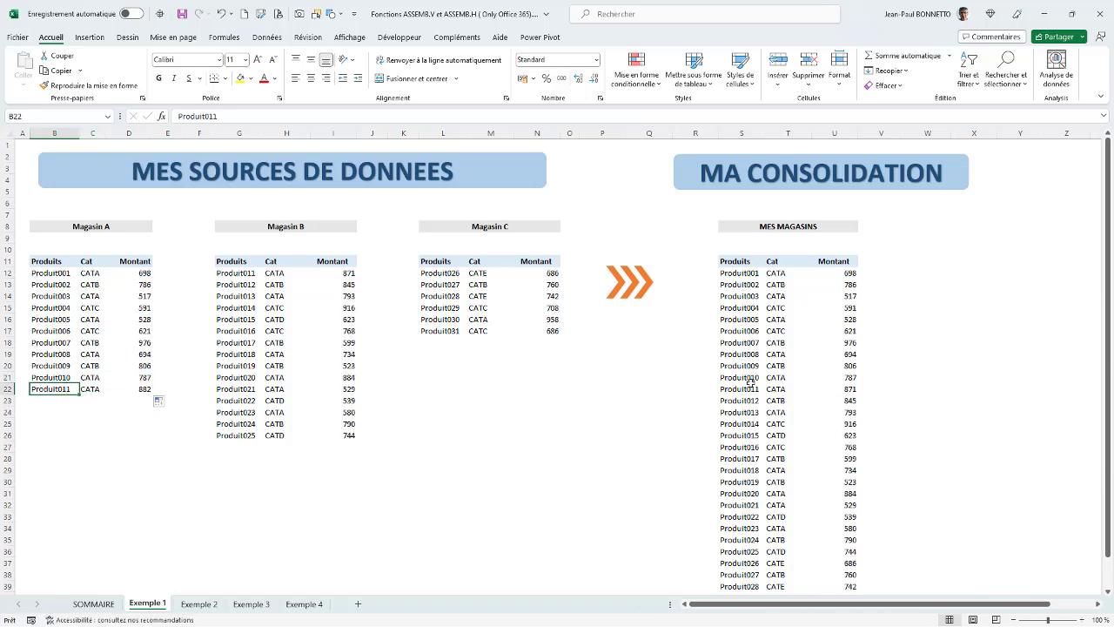
Step: Check the consolidation's row 22 and the ranges in the S12 formula against the row added to Magasin A
left_click(748, 387)
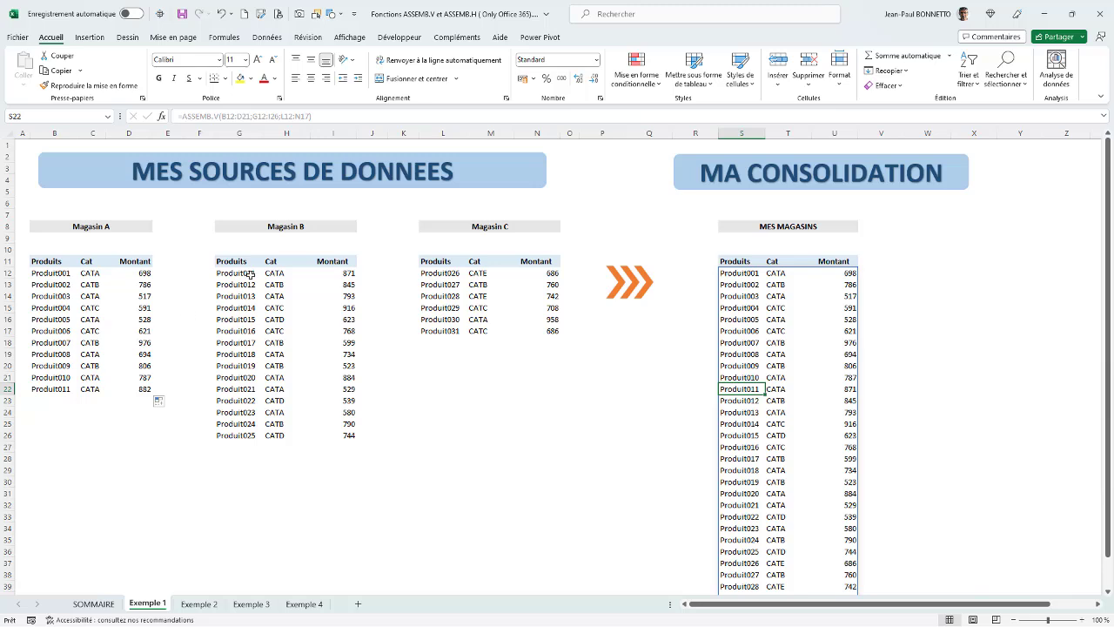
left_click(346, 274)
left_click(849, 389)
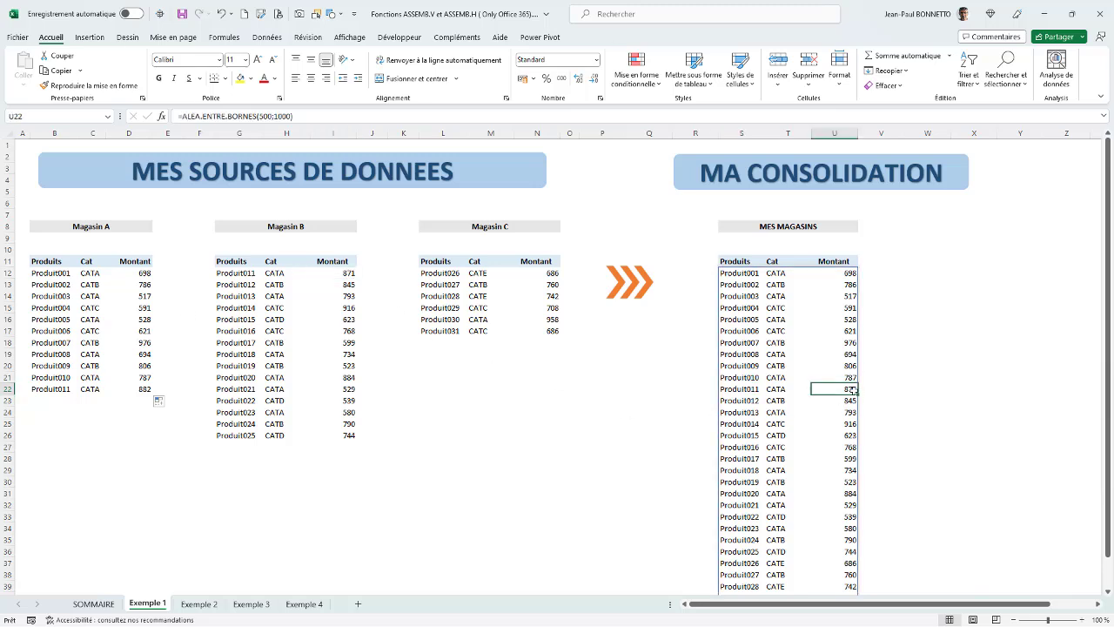
left_click(143, 389)
left_click(754, 275)
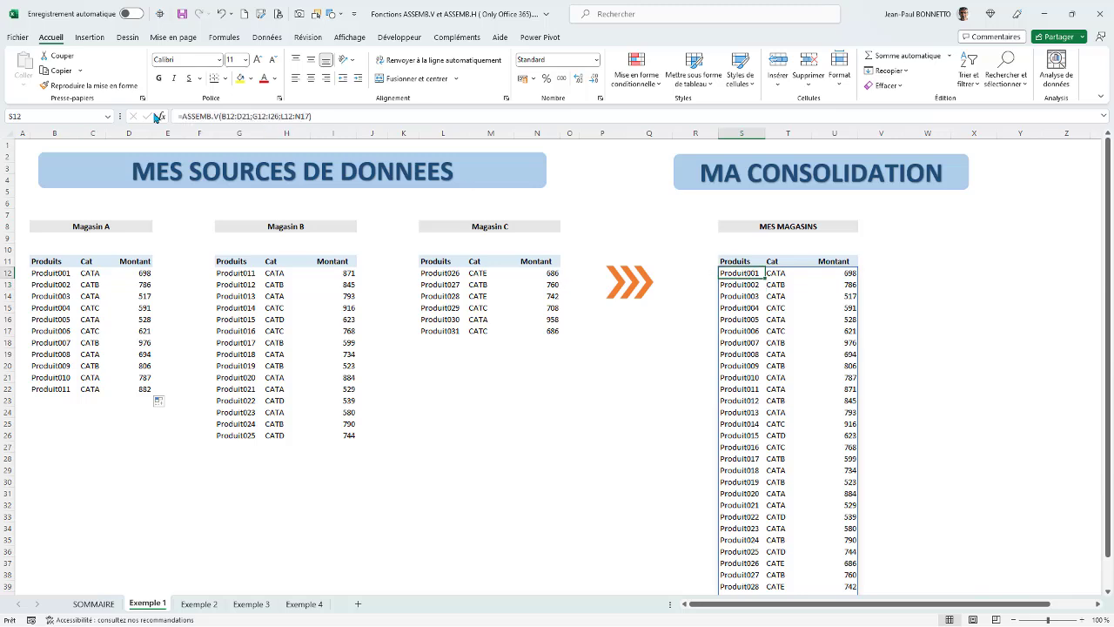
left_click(275, 117)
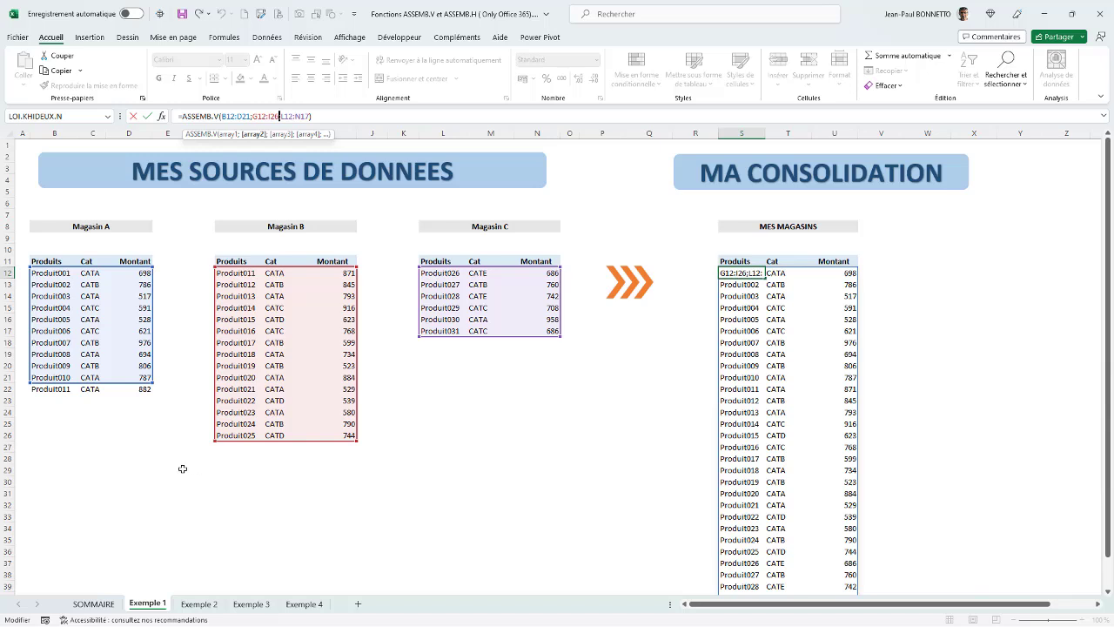
key("Escape")
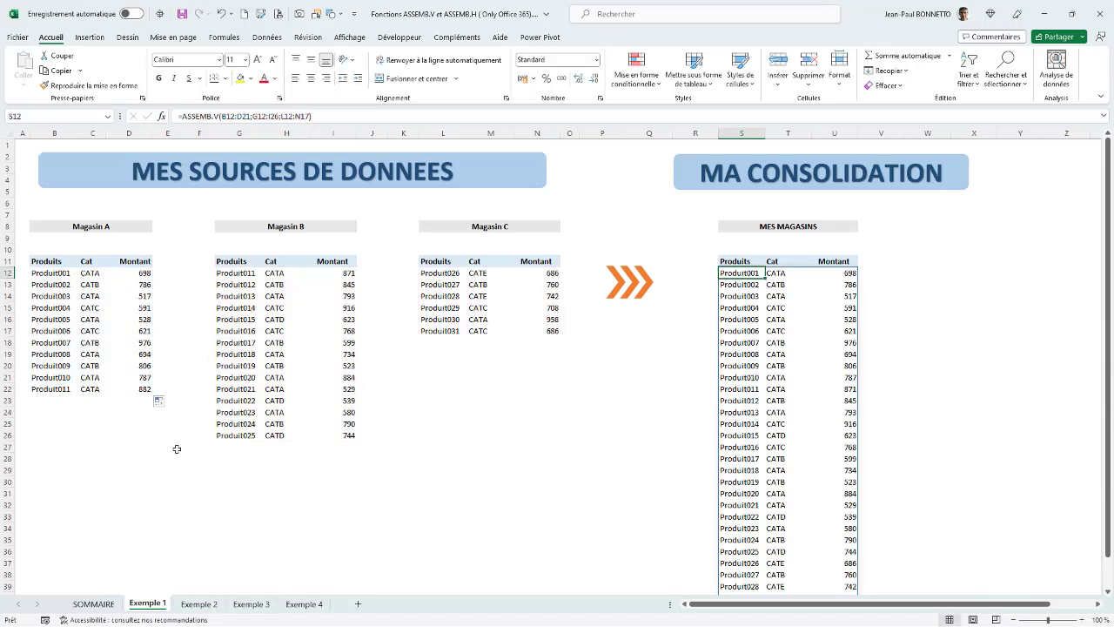
left_click(115, 298)
left_click(456, 302)
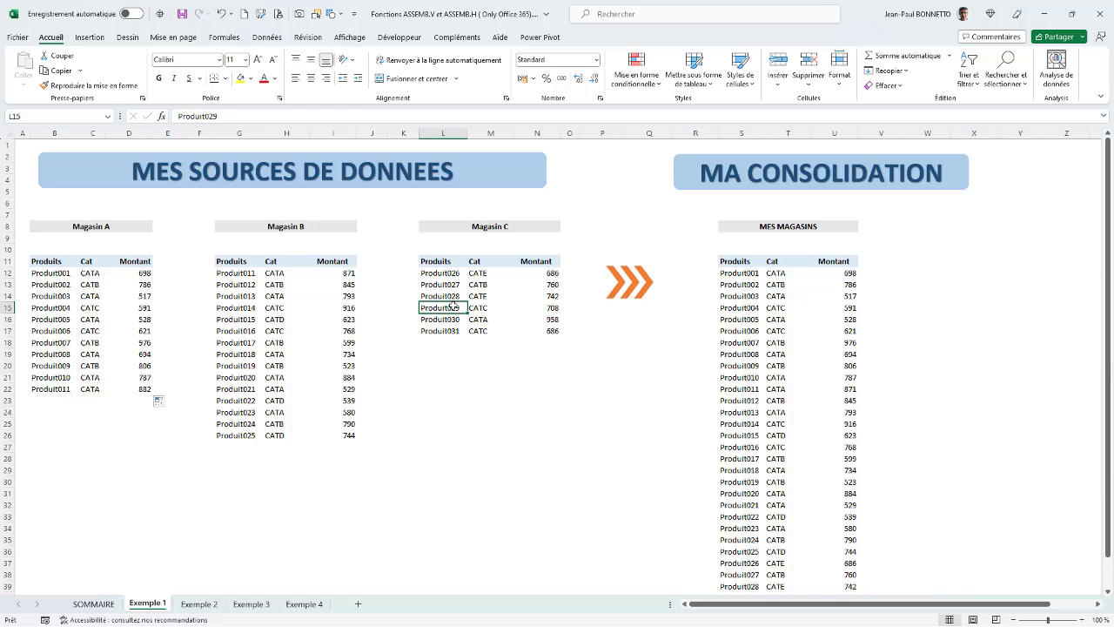
Step: Go to the Exemple 3 sheet and check the table names of the Magasin A, B and C tables
left_click(251, 604)
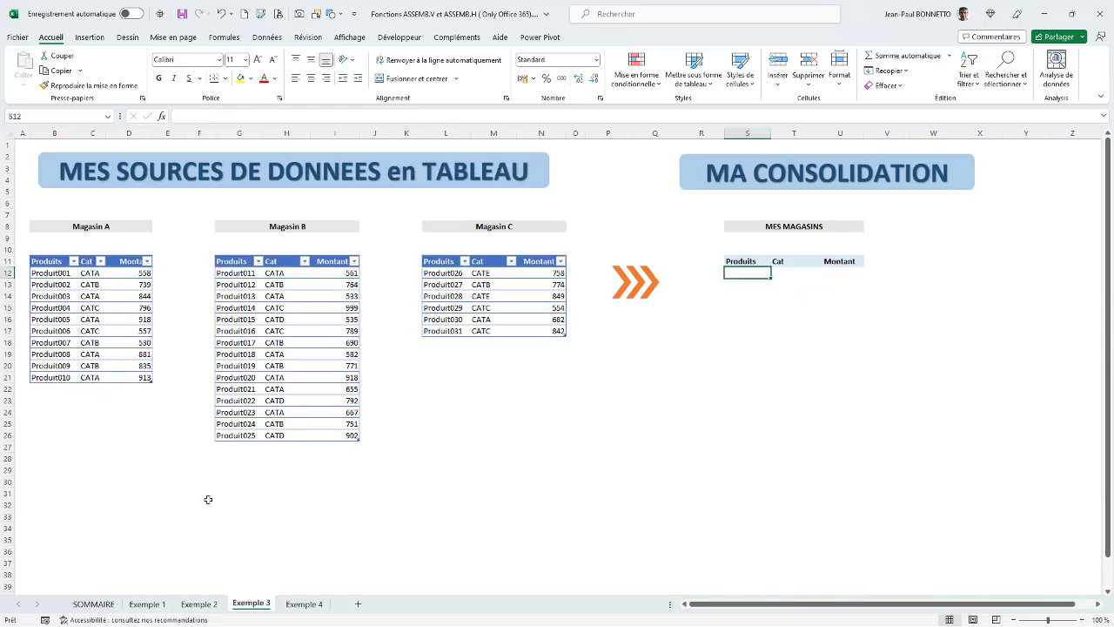
left_click(78, 285)
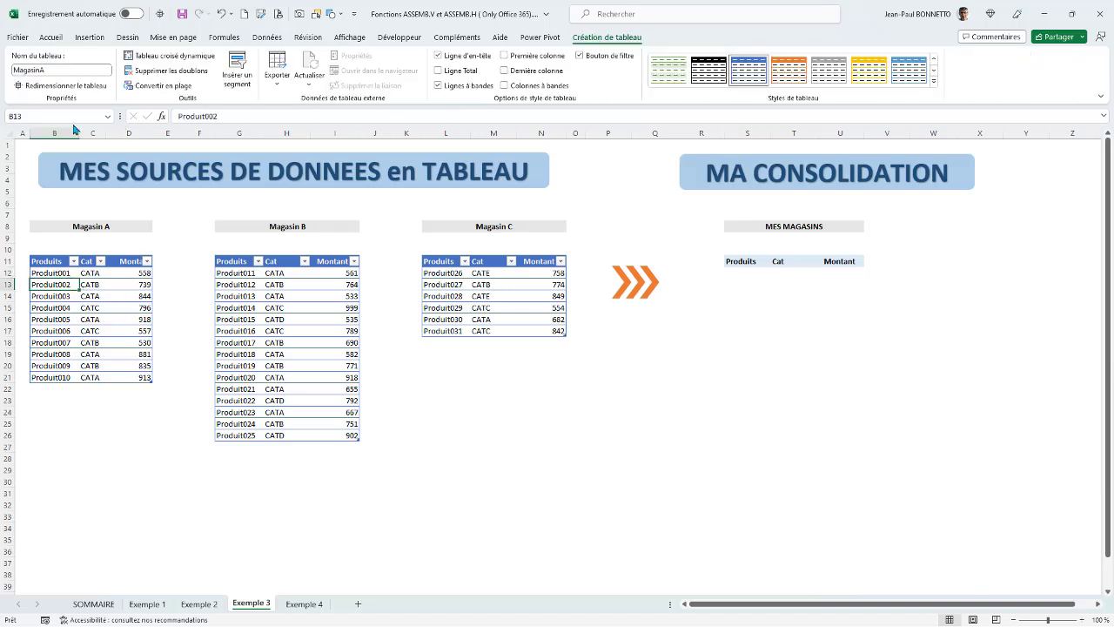
left_click(56, 70)
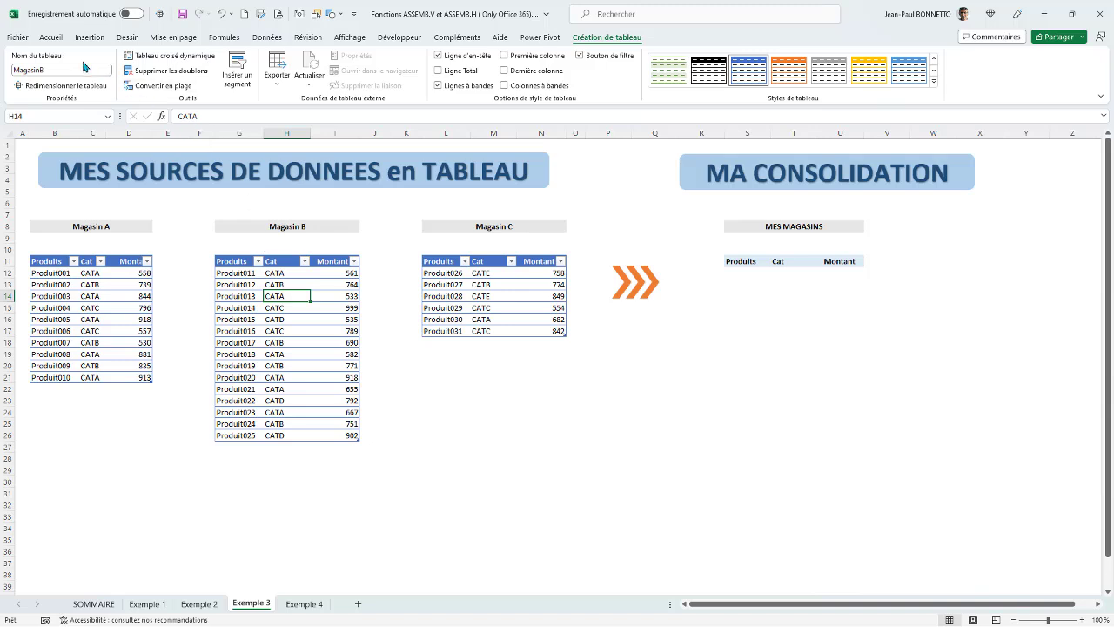
left_click(477, 298)
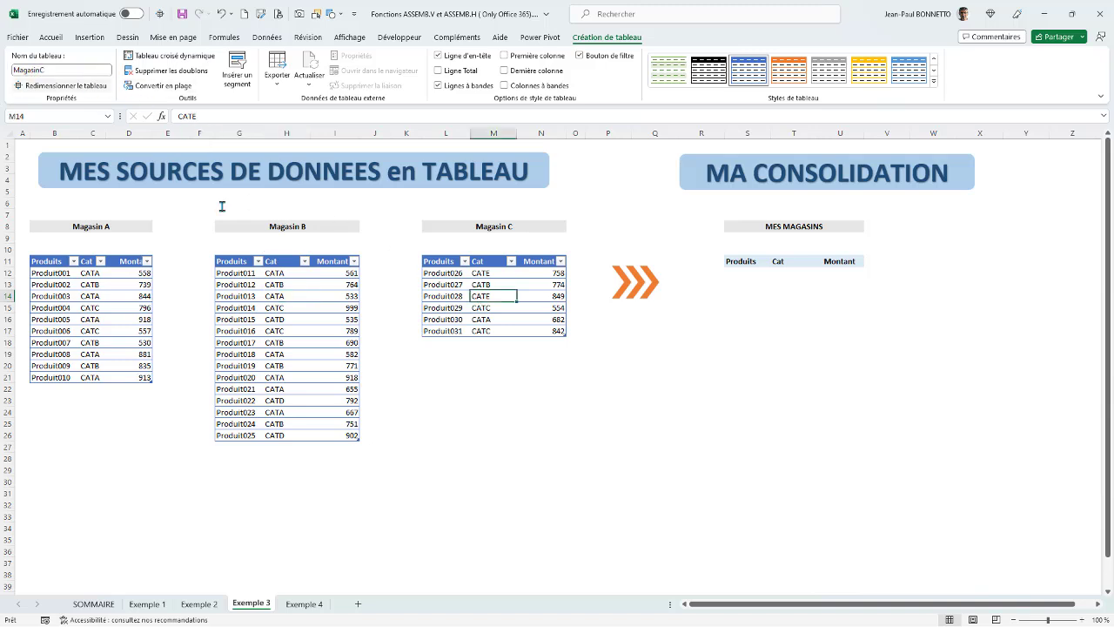
Step: Start an ASSEMB.V formula in cell S12 under the MES MAGASINS headers with the table MagasinA as its first argument
left_click(747, 272)
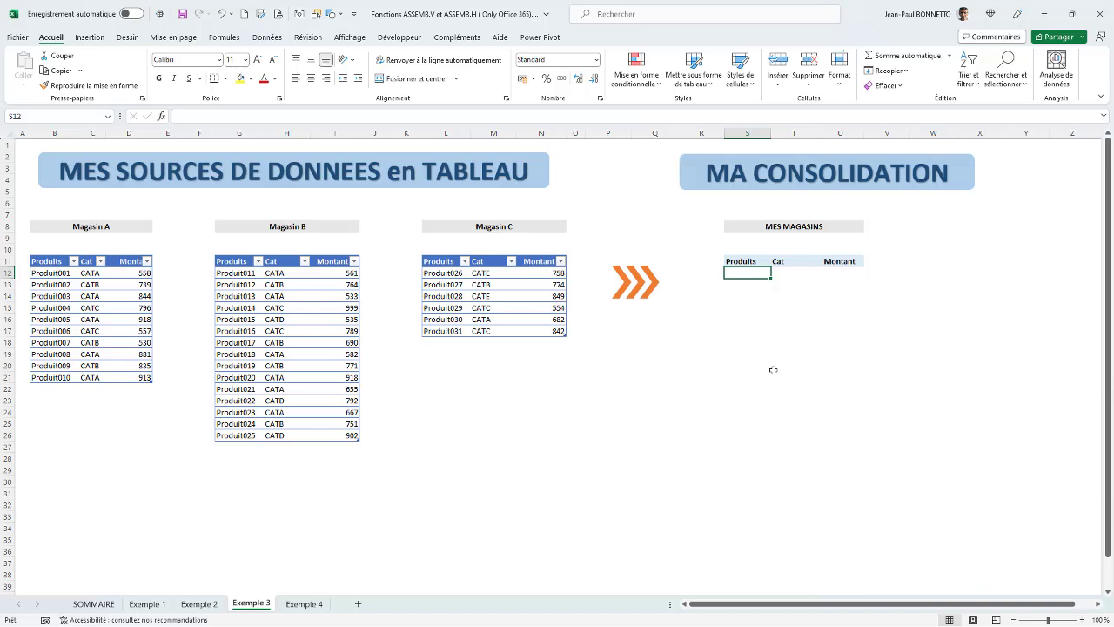
type("=")
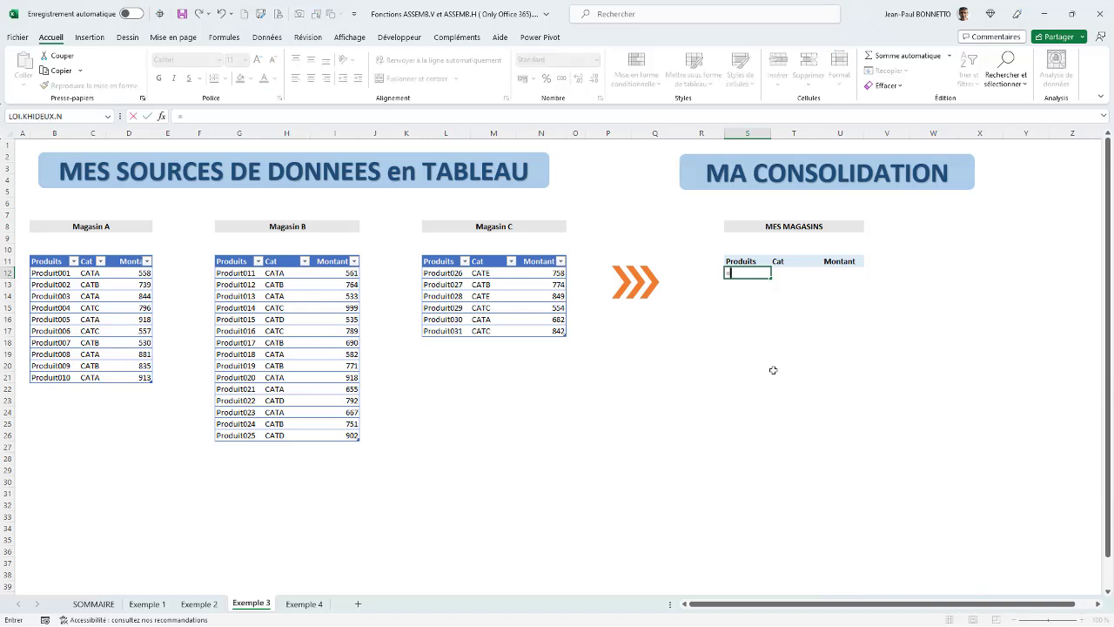
type("as")
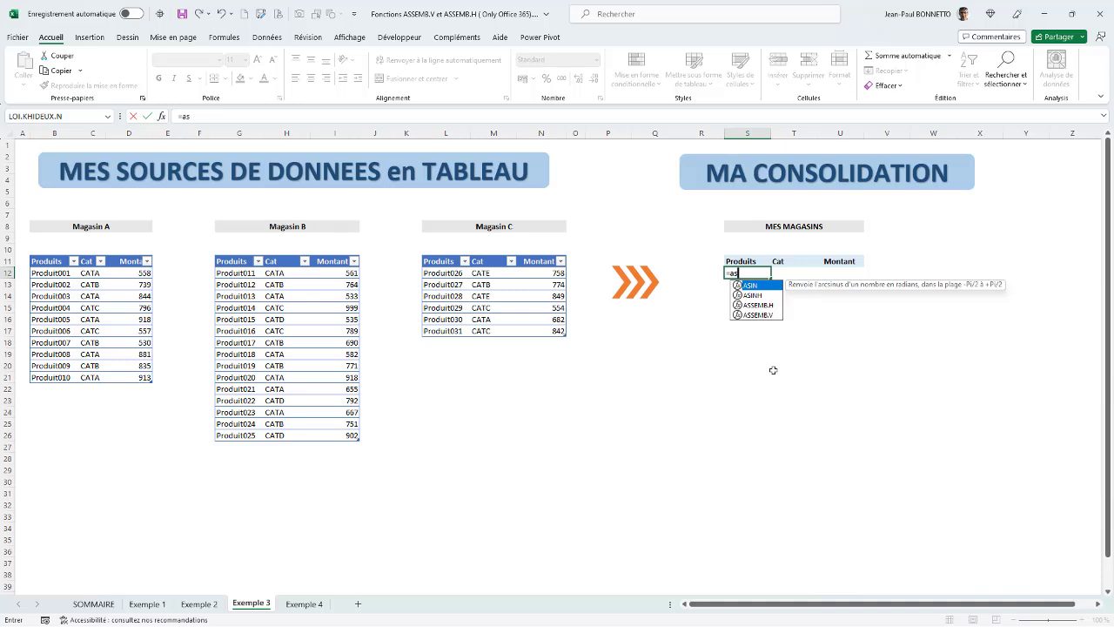
double_click(759, 315)
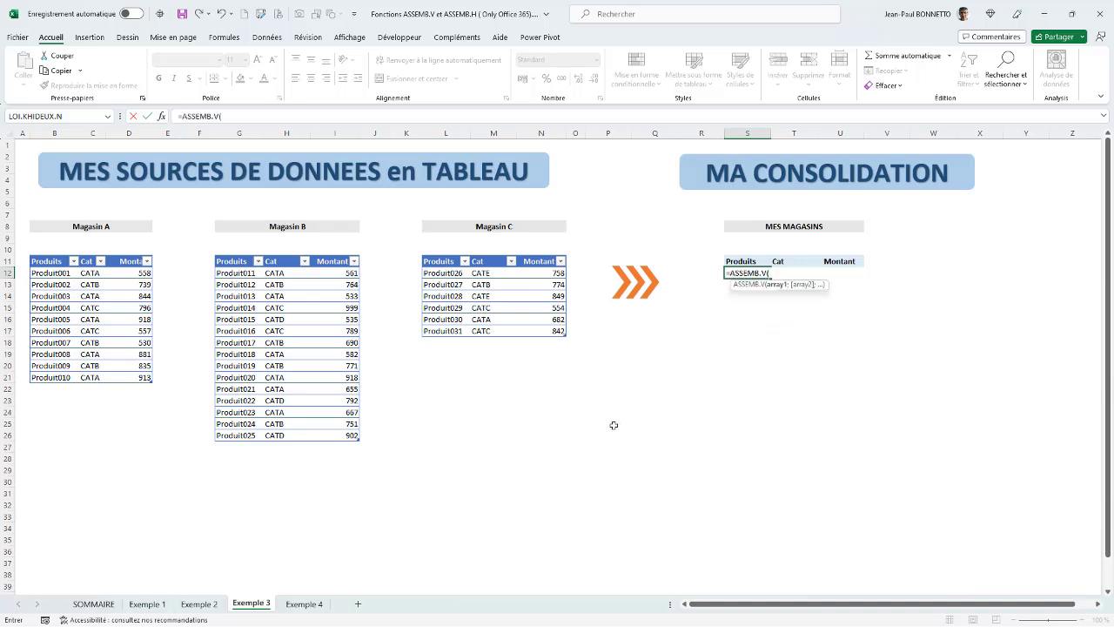
type("ma")
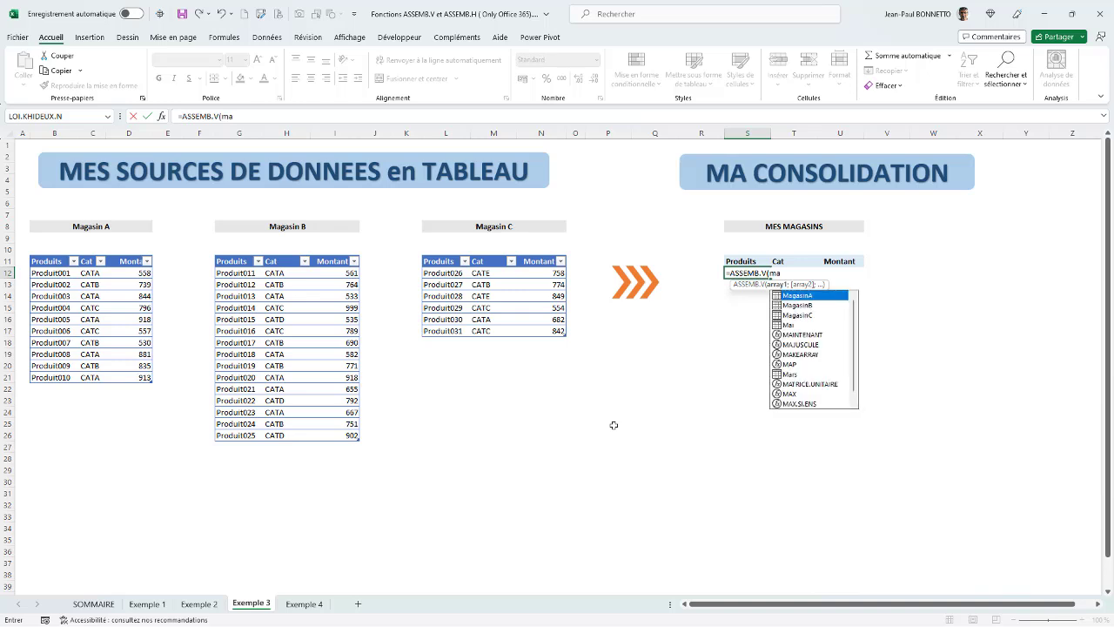
double_click(803, 296)
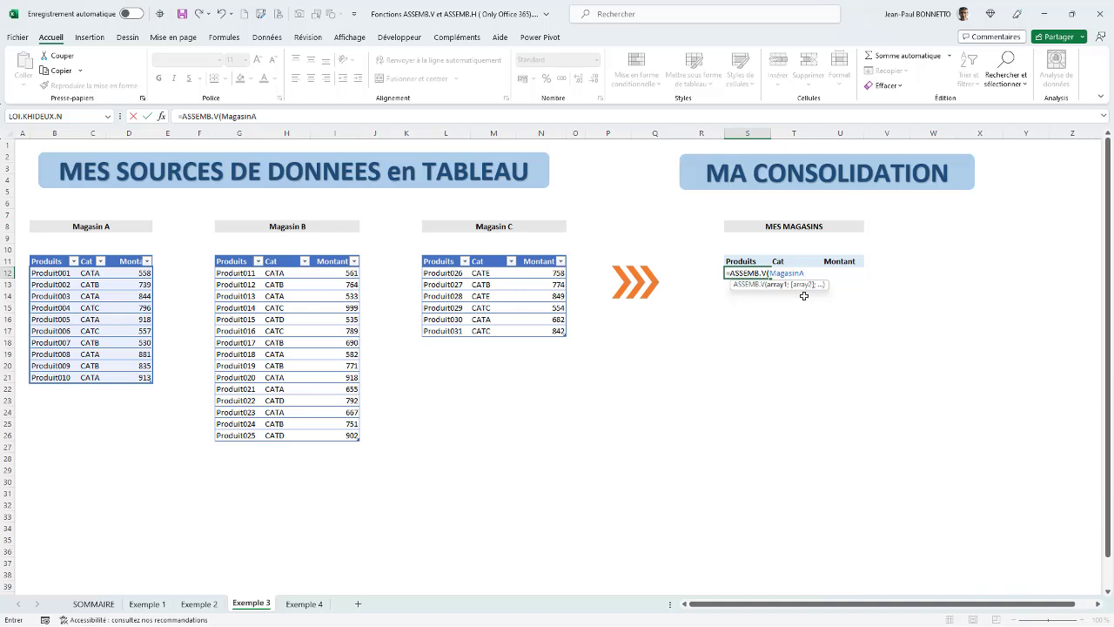
Step: Add the tables MagasinB and MagasinC as the second and third arguments of ASSEMB.V and validate the formula
type(";ma")
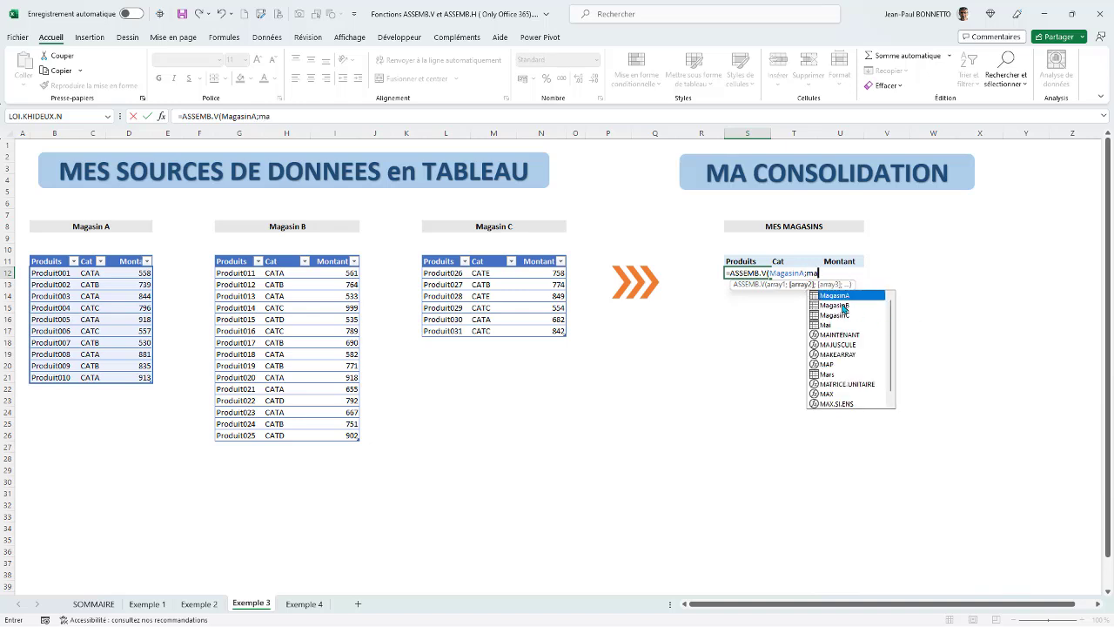
double_click(844, 310)
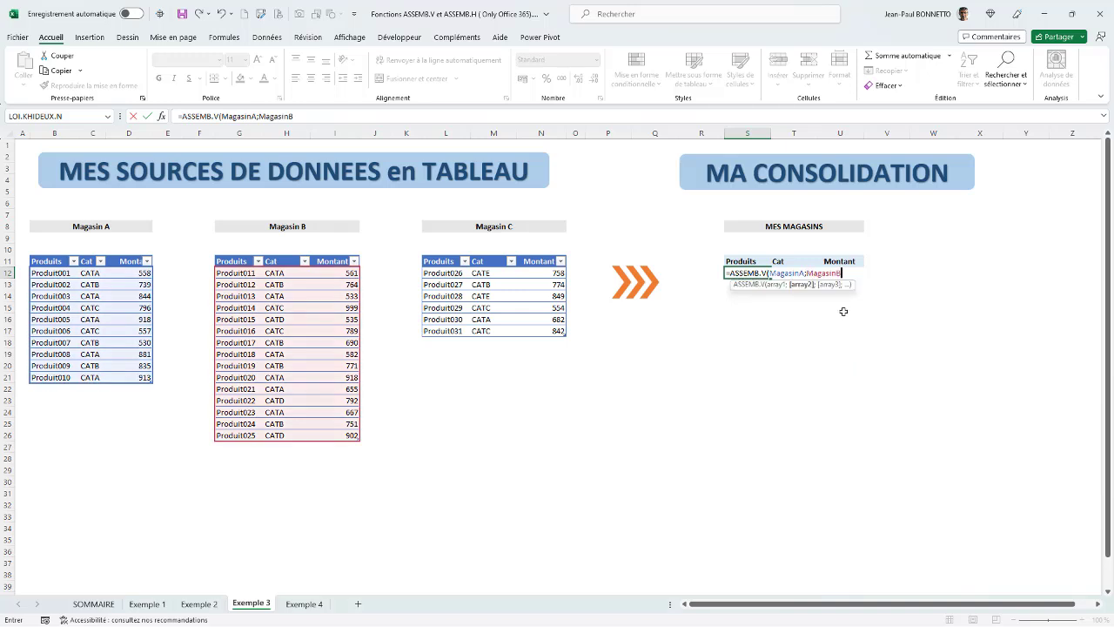
type(";m")
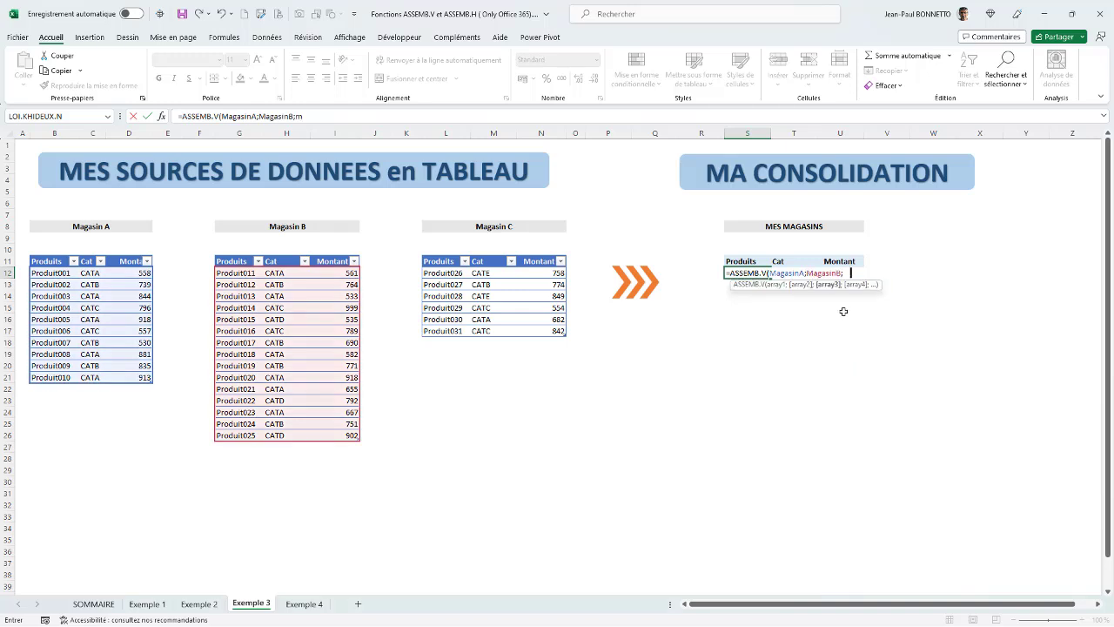
type("a")
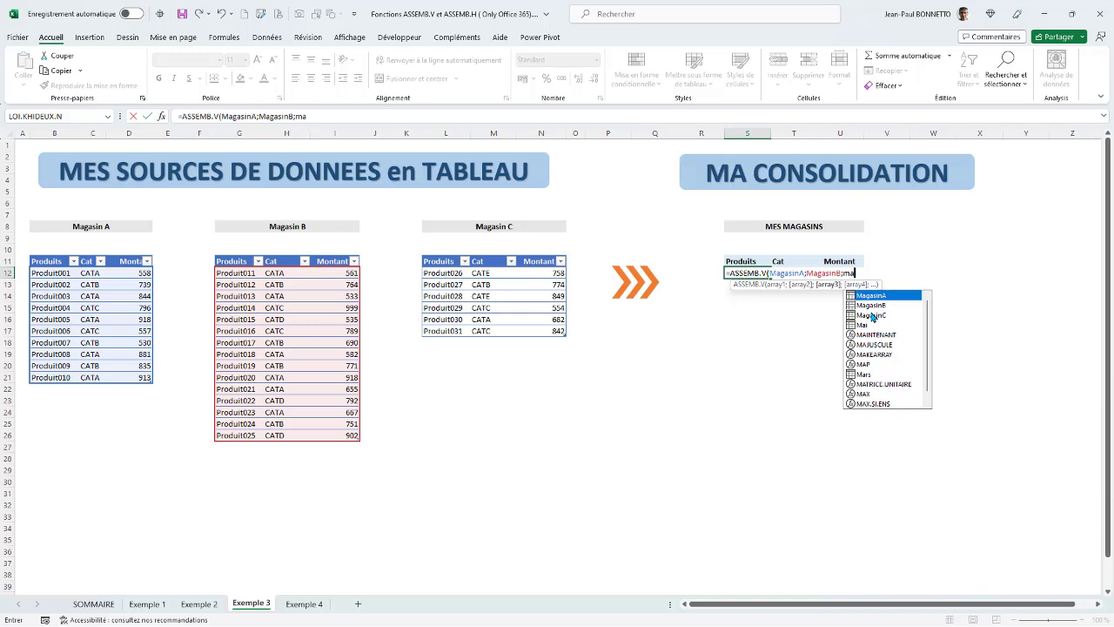
double_click(872, 314)
type(")")
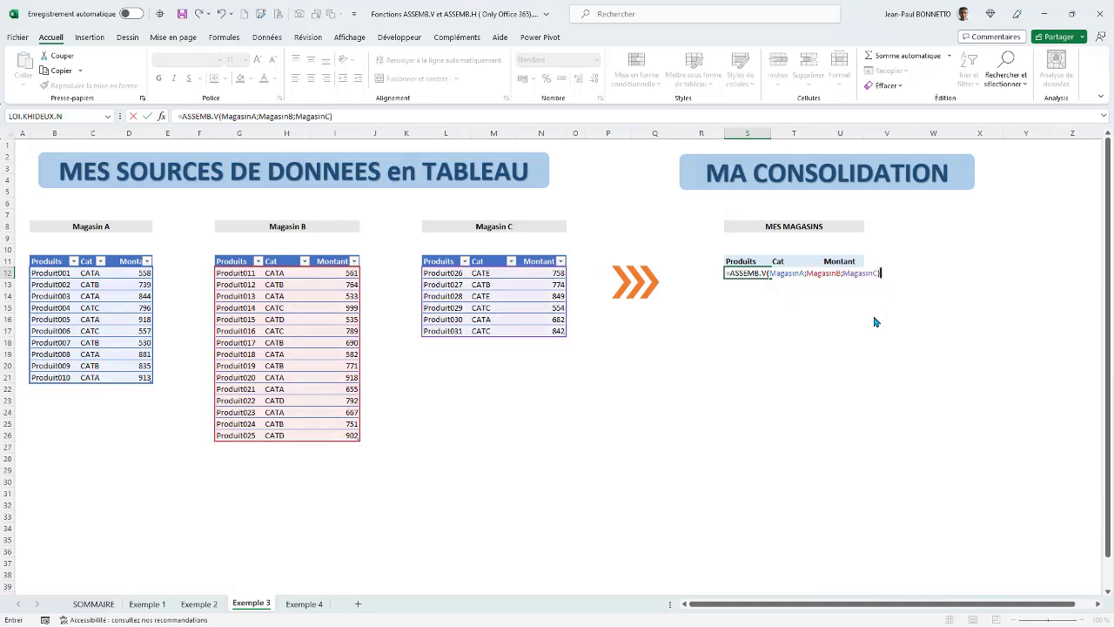
key("Return")
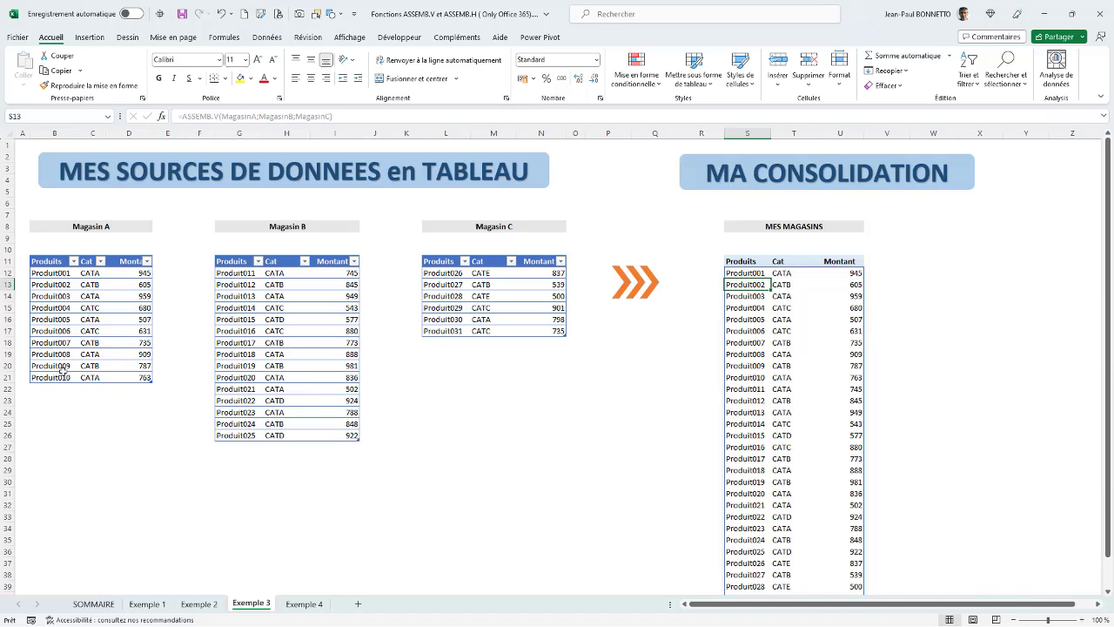
Step: Fill the last Magasin A row down to add Produit011 and set its category to CATS
left_click_drag(54, 378, 150, 396)
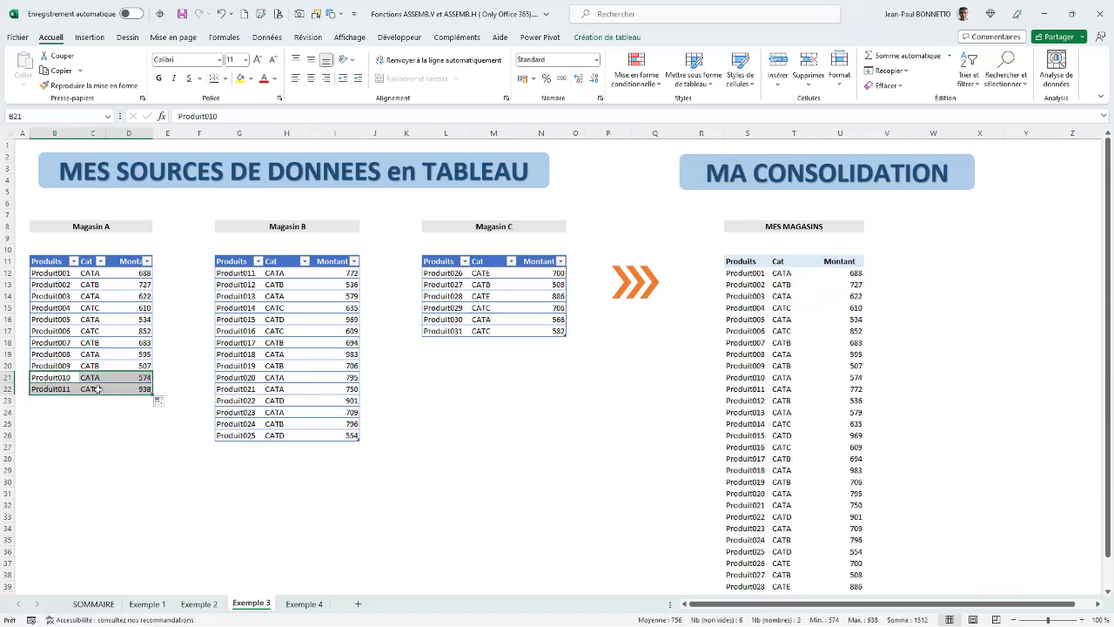
left_click(94, 389)
left_click(208, 117)
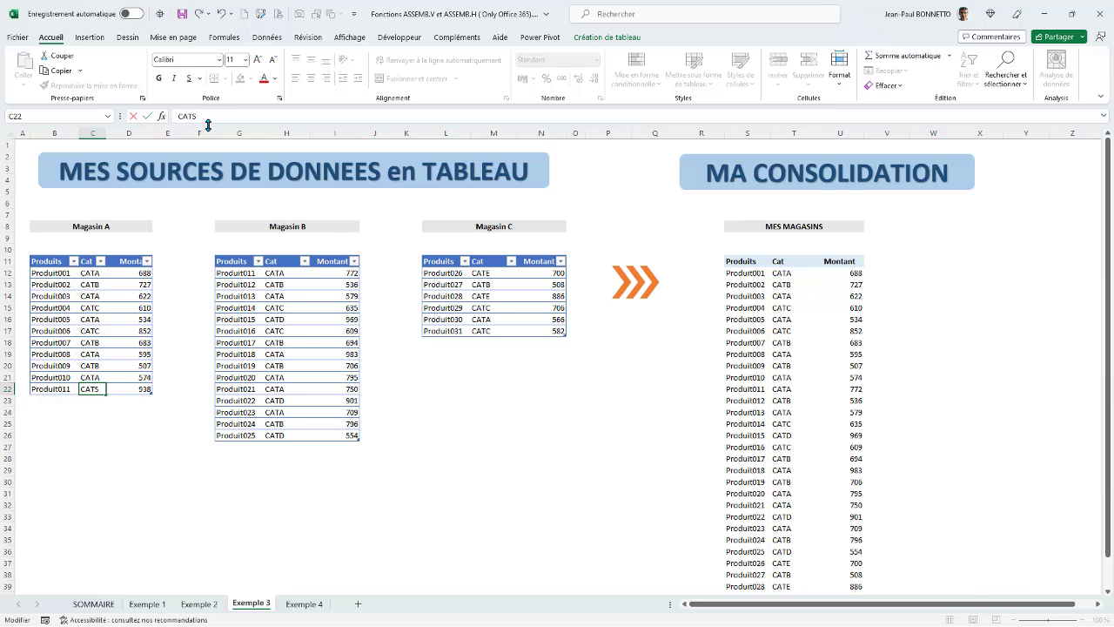
key("Return")
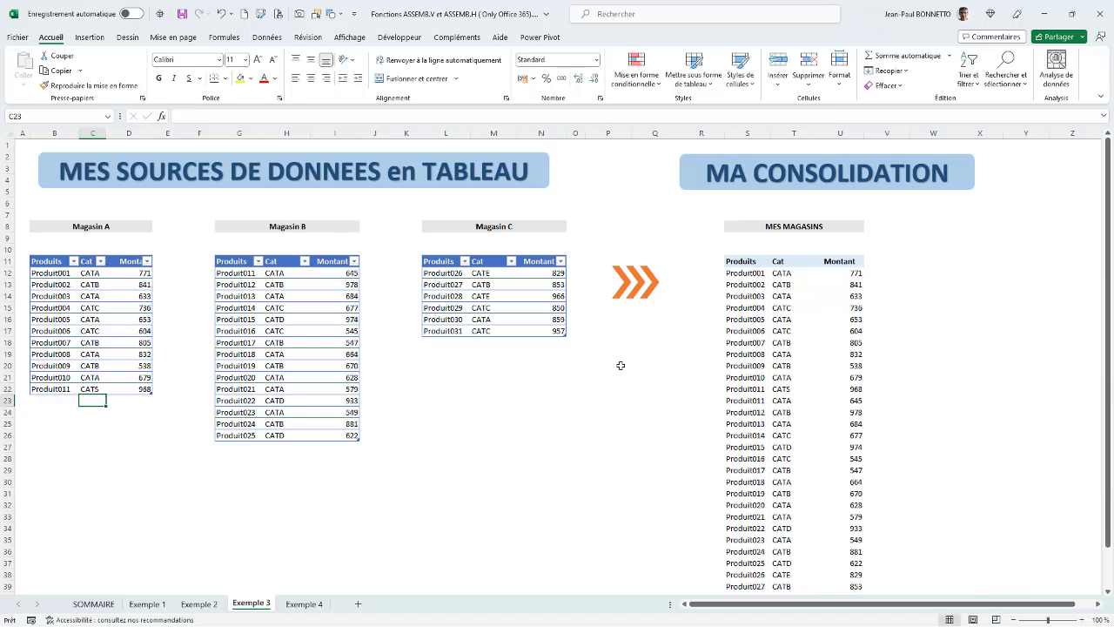
Step: Check row 22 and the end of the consolidation against the Produit011 row added to Magasin A
left_click_drag(754, 389, 836, 389)
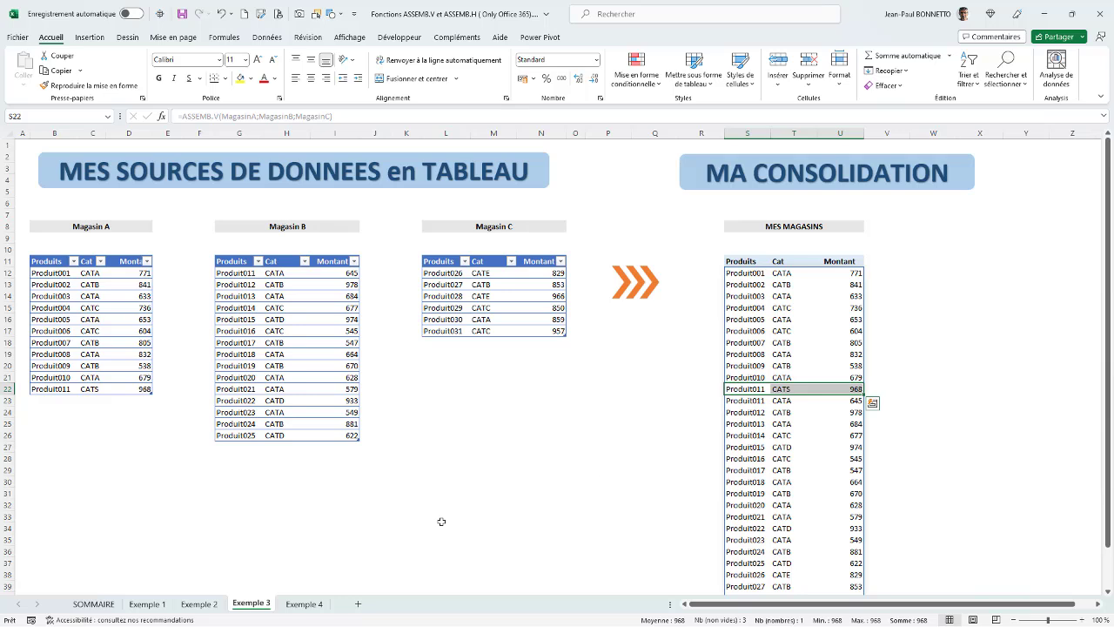
scroll(518, 461, "down", 6)
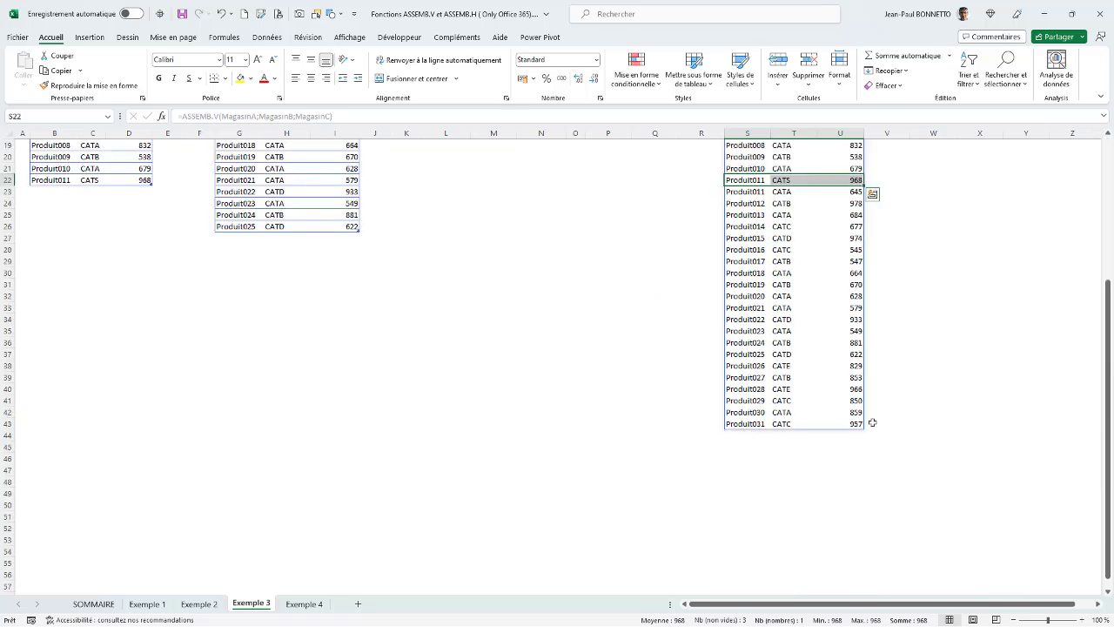
scroll(470, 407, "up", 6)
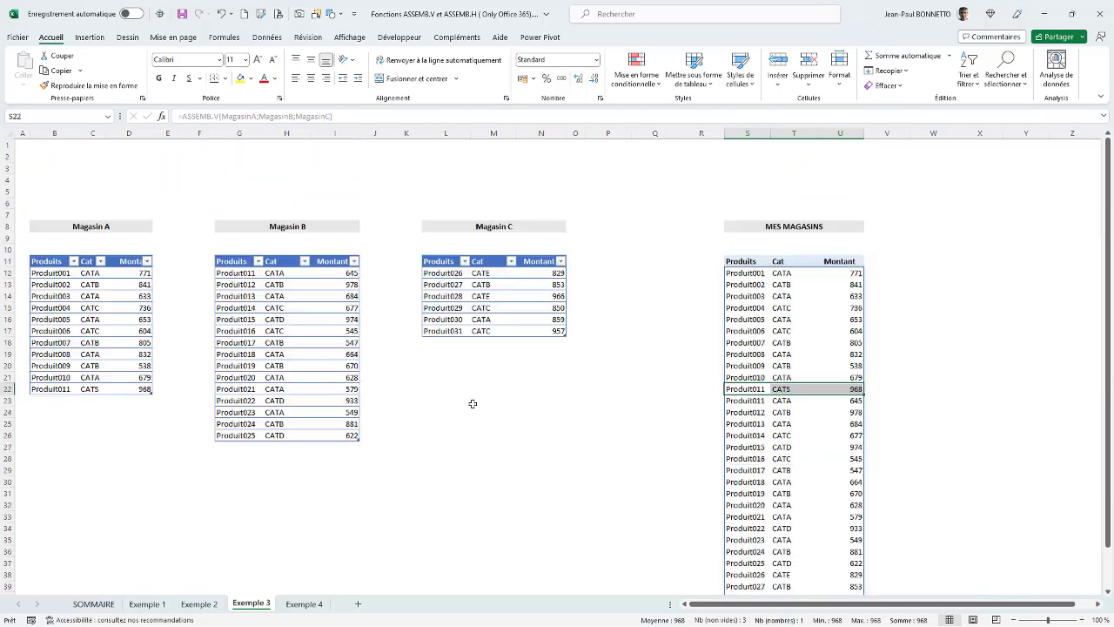
Step: Add a Produit032 row with category CATC to the Magasin C table by filling its last row down
left_click_drag(446, 330, 569, 345)
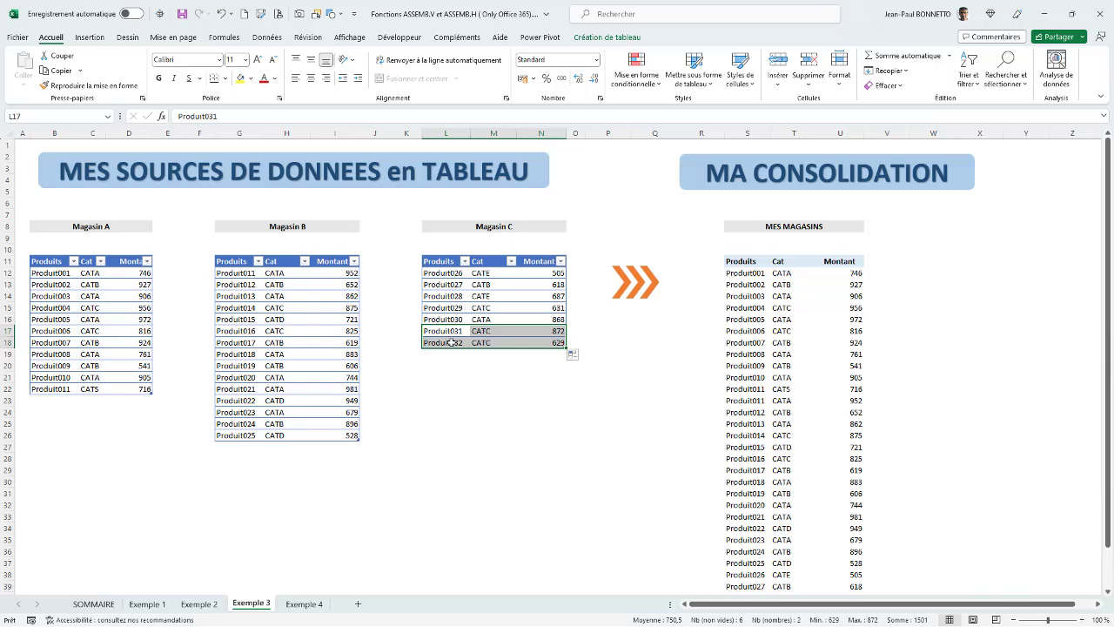
left_click(453, 342)
left_click(487, 342)
left_click(546, 342)
Step: Examine the end of the consolidation and the S12 formula for the new Magasin C row
scroll(578, 415, "down", 6)
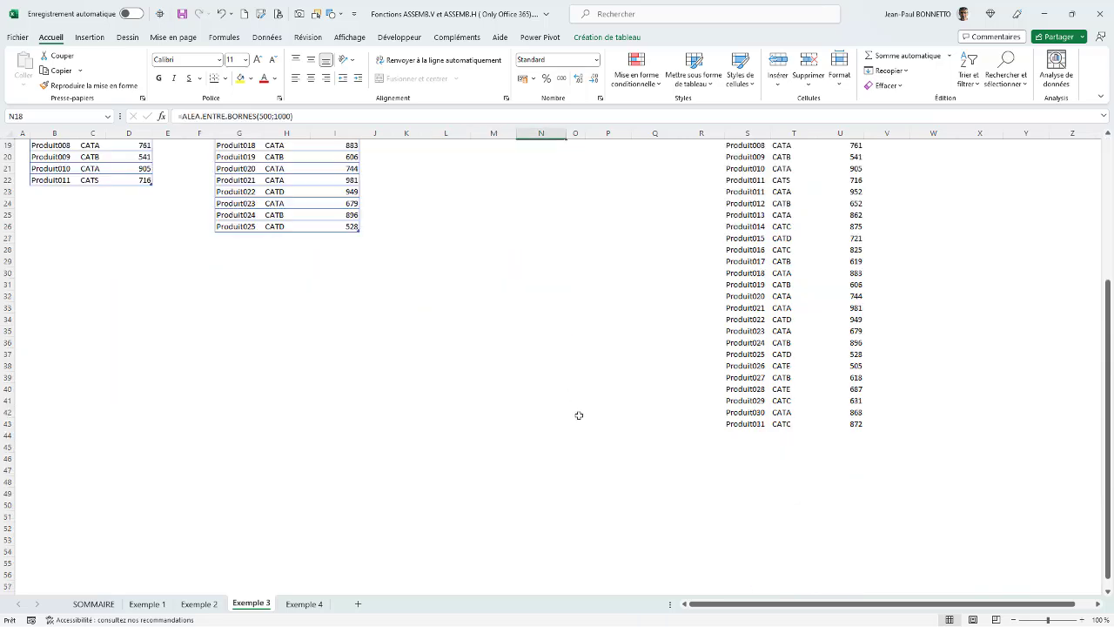
left_click(766, 389)
scroll(761, 424, "up", 6)
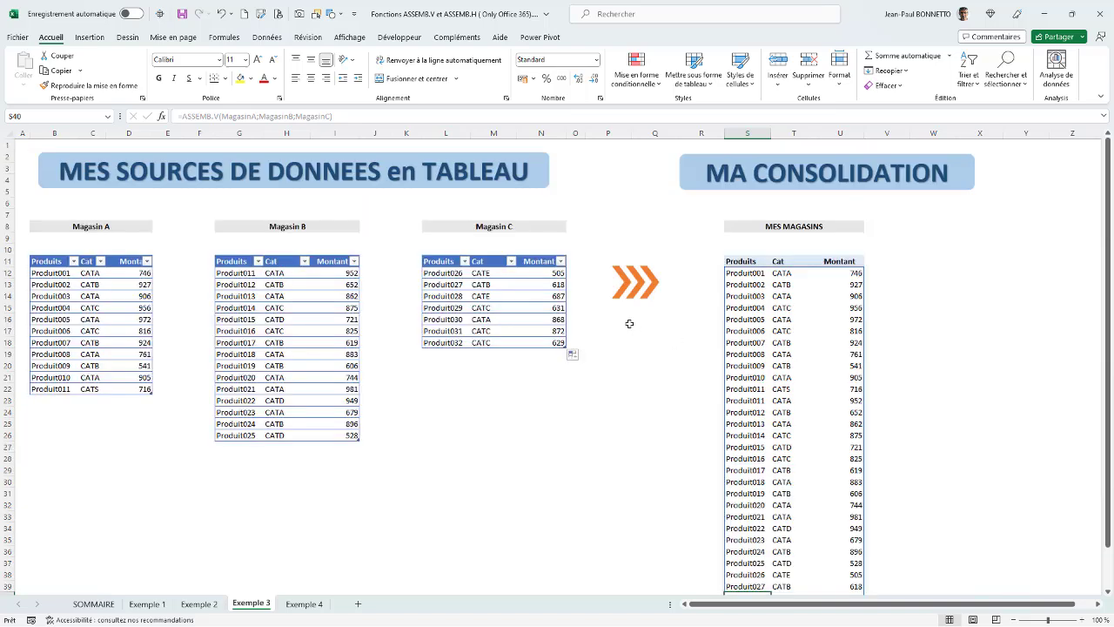
left_click(557, 342)
left_click(464, 321)
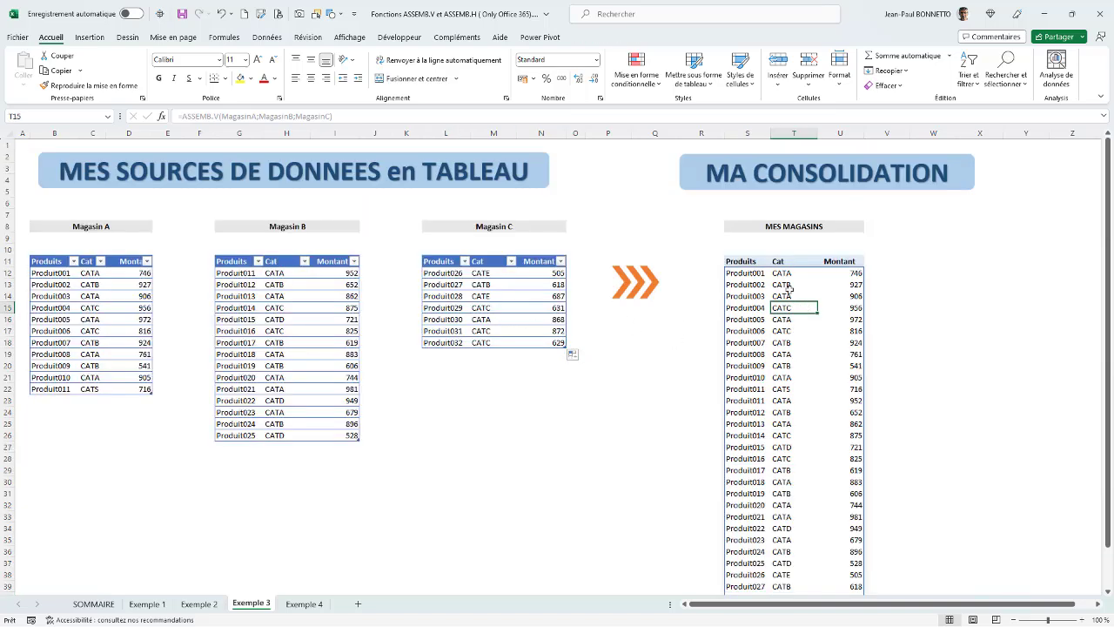
left_click(757, 262)
left_click(742, 273)
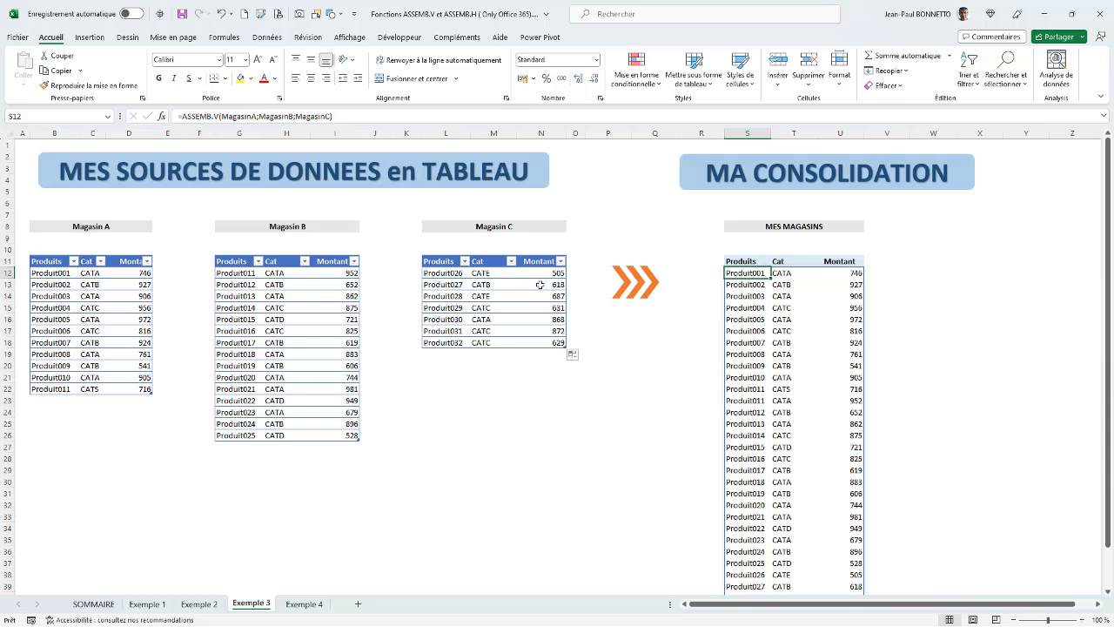
Step: Re-validate the ASSEMB.V formula in S12 to refresh the consolidation, and compare its last rows with the Magasin C table
left_click(318, 117)
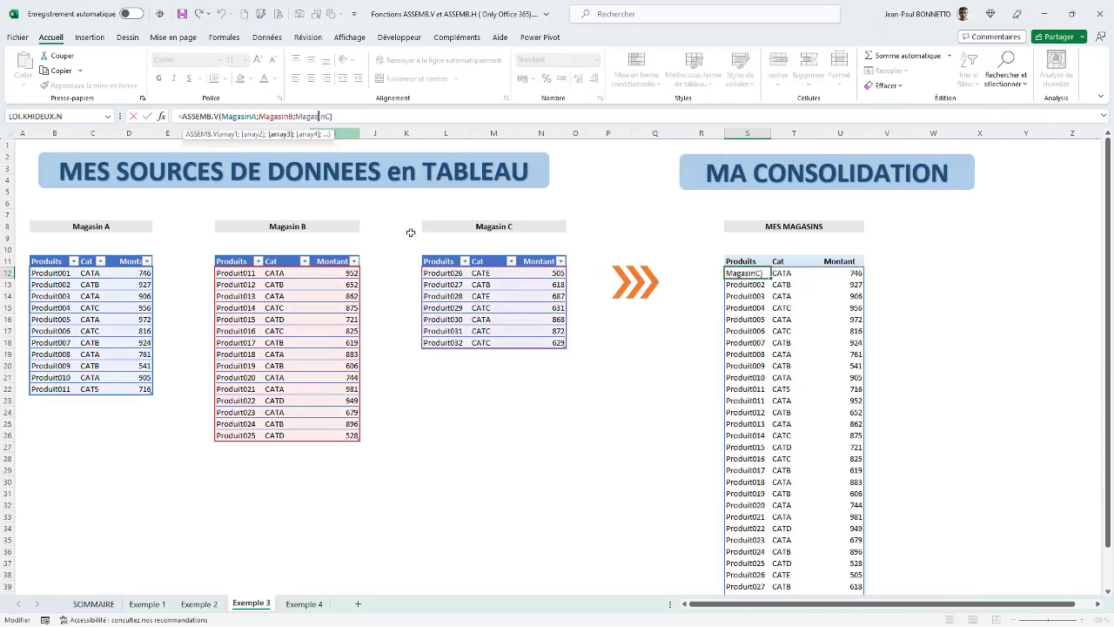
scroll(622, 391, "down", 6)
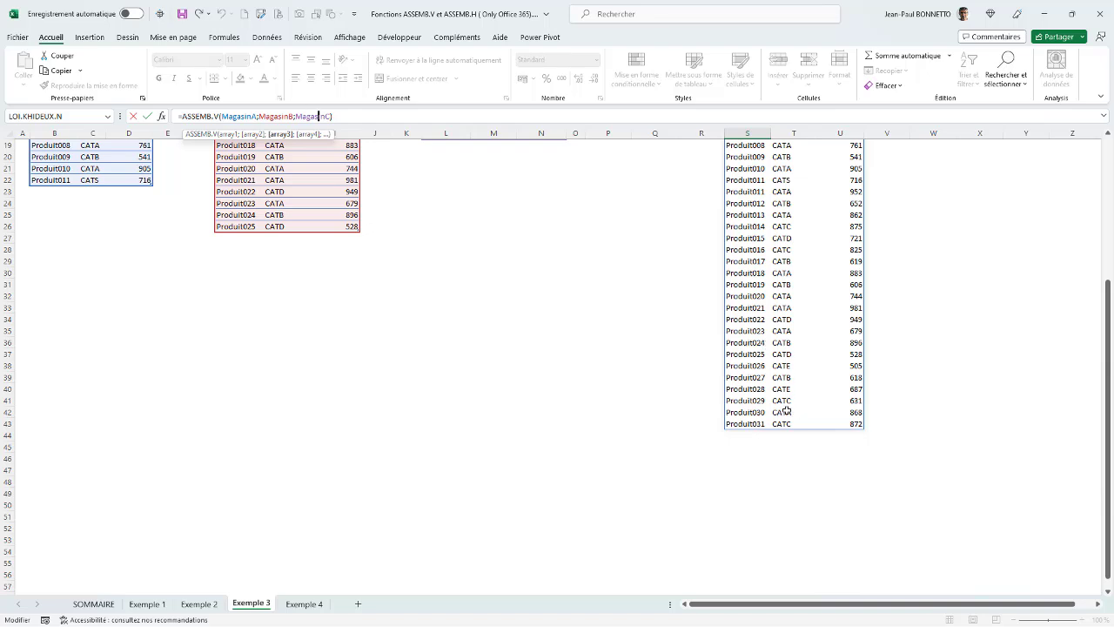
scroll(873, 397, "up", 6)
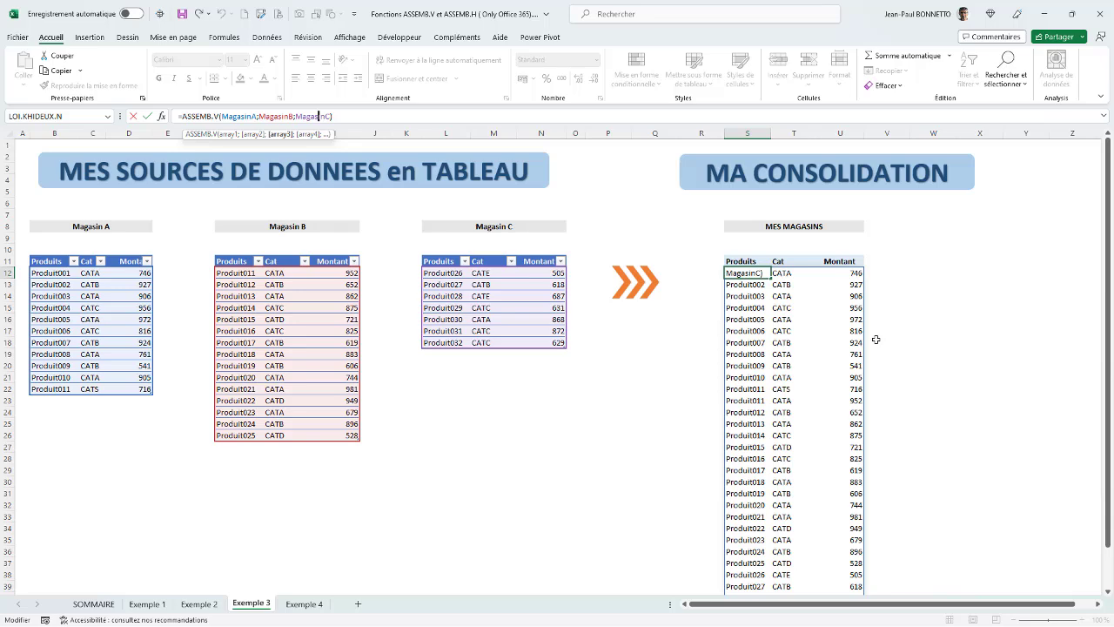
scroll(875, 339, "down", 4)
scroll(876, 340, "up", 4)
scroll(876, 340, "down", 6)
left_click(913, 426)
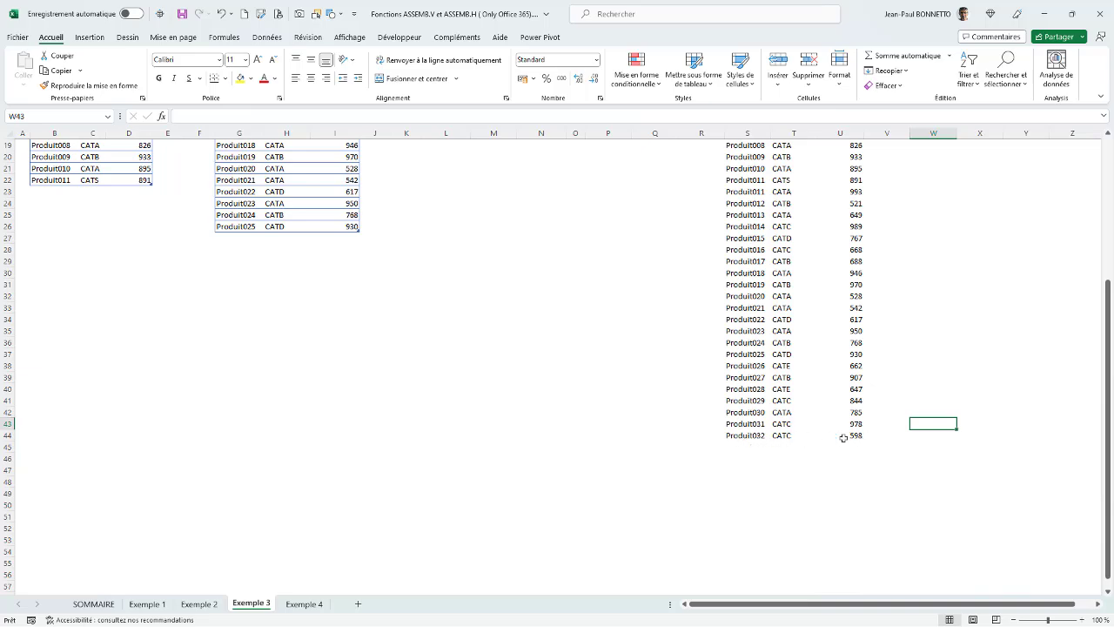
scroll(533, 324, "up", 6)
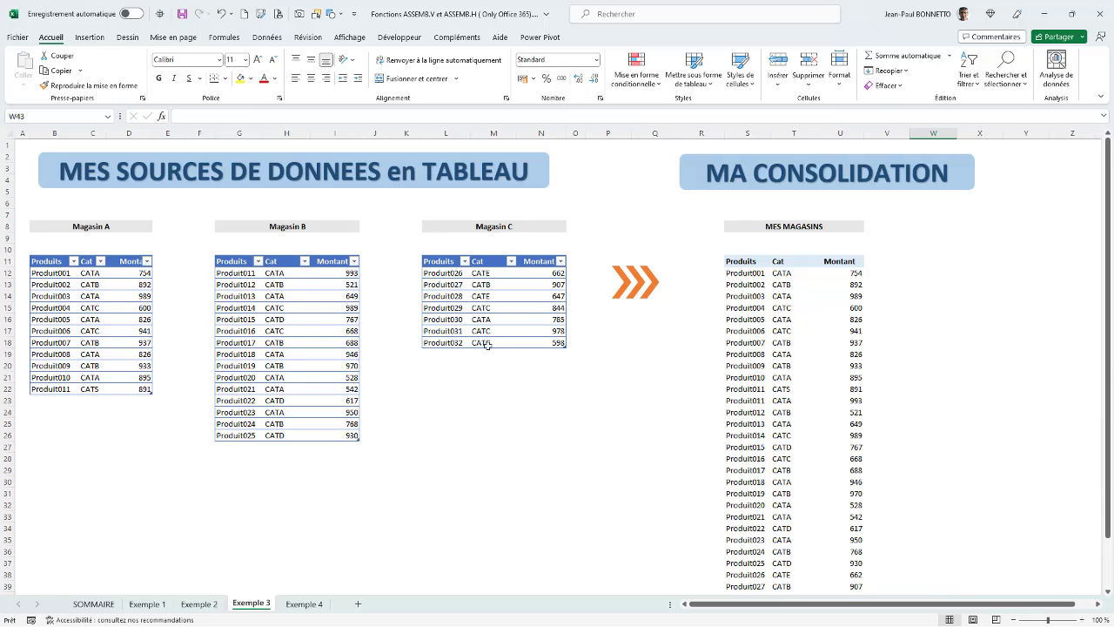
scroll(653, 384, "down", 6)
scroll(653, 384, "up", 6)
Step: Extend the Magasin C table by one row, fill it with Produit033 and CATC, and check the end of the consolidation
left_click_drag(561, 346, 567, 355)
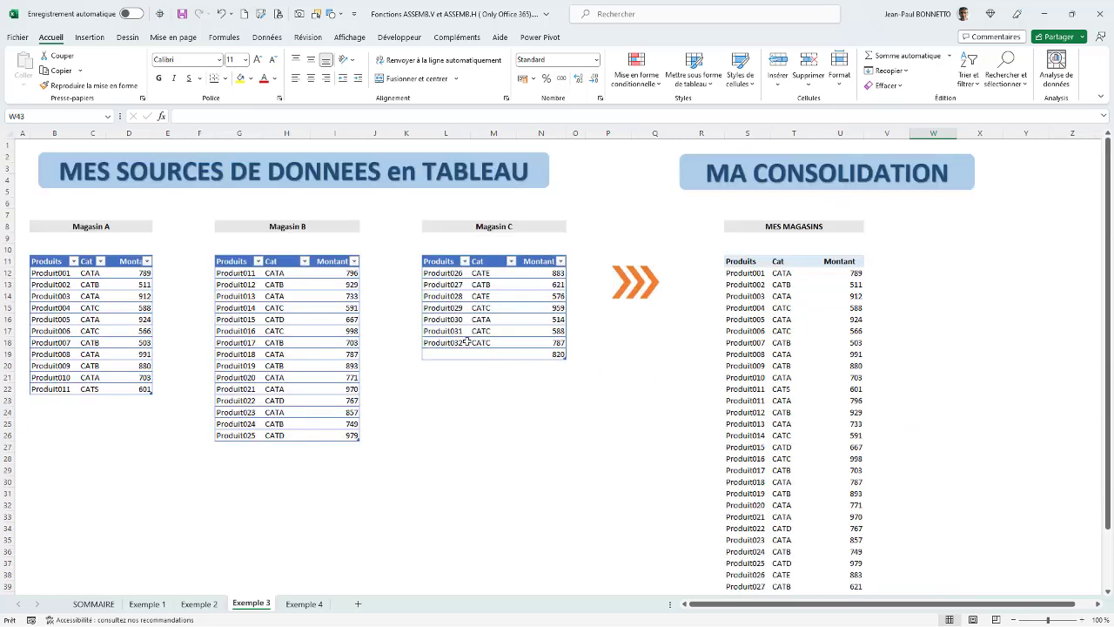
left_click_drag(467, 342, 517, 357)
left_click(492, 378)
scroll(507, 389, "down", 6)
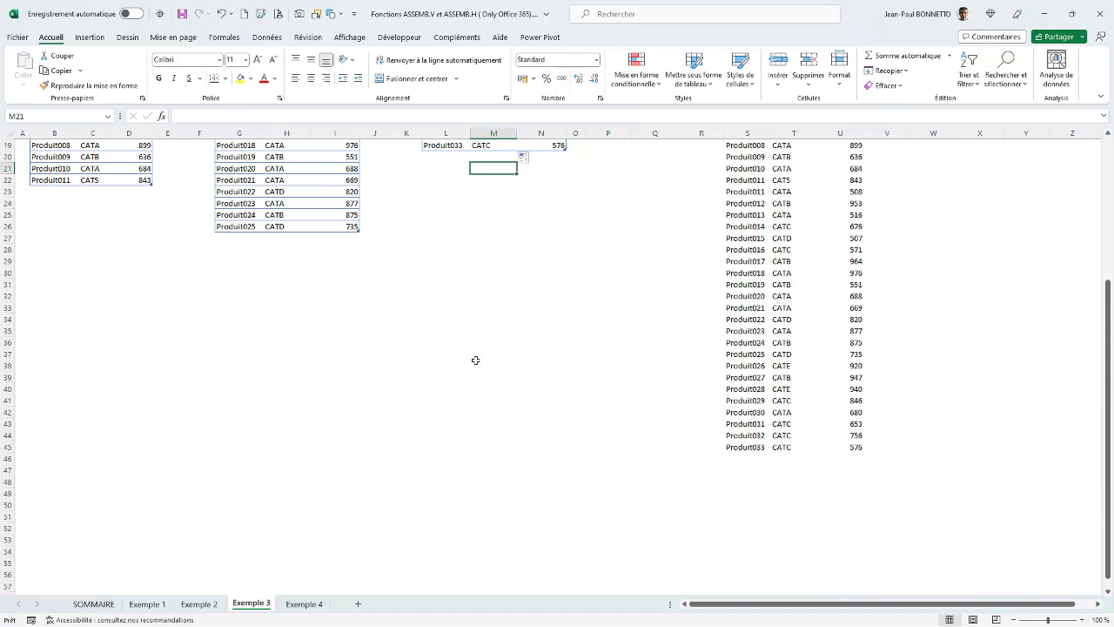
scroll(475, 360, "up", 6)
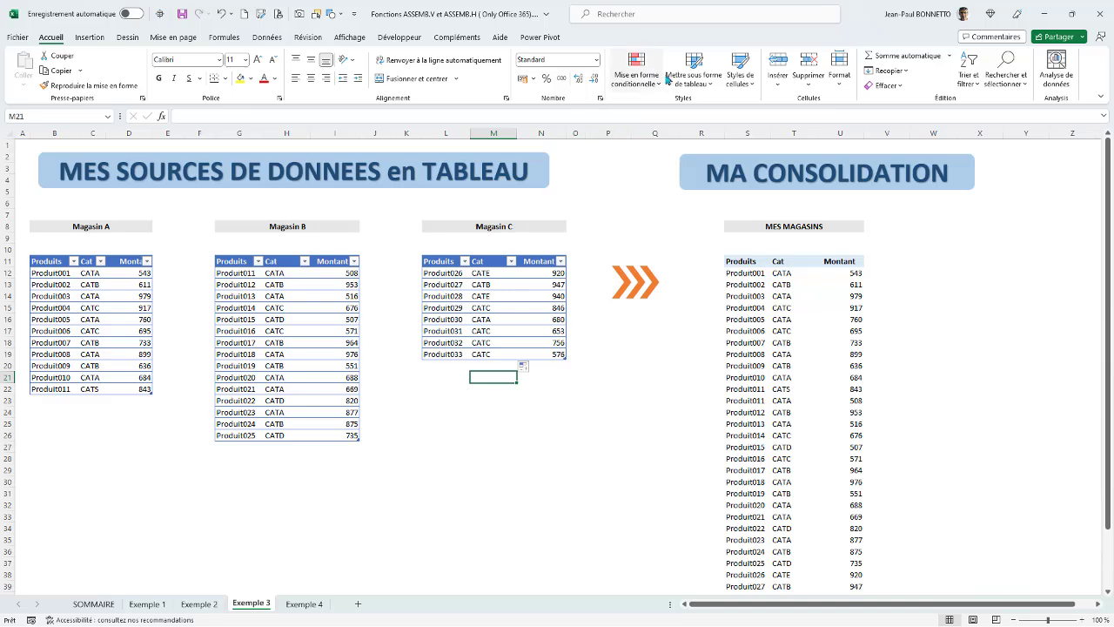
Step: View the available table formatting styles without applying any
left_click(694, 80)
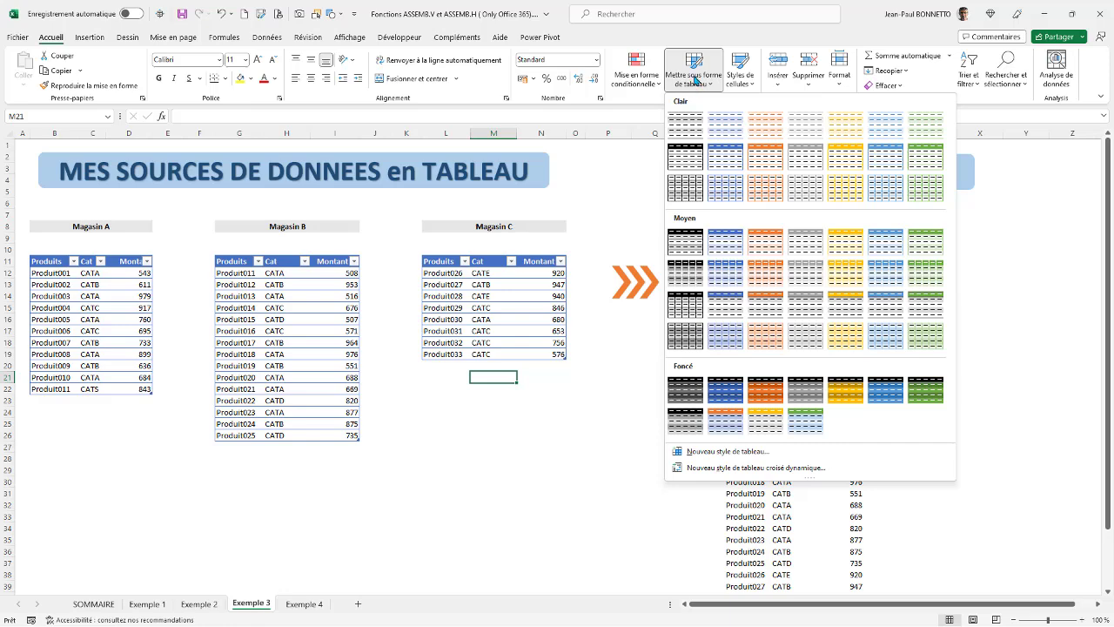
left_click(509, 411)
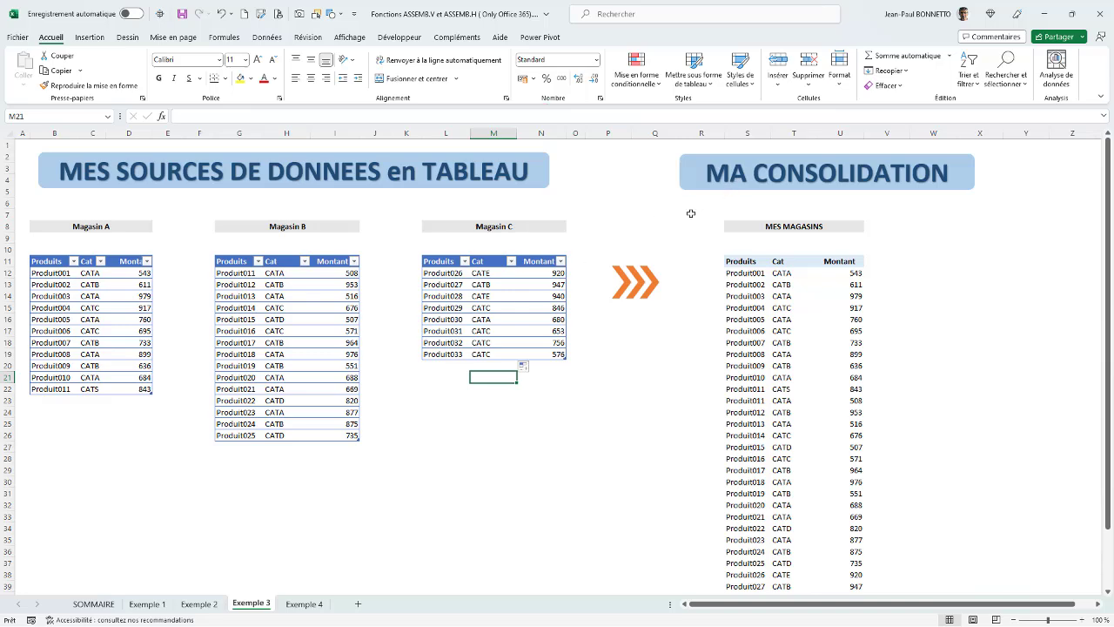
Step: Go to the Exemple 4 sheet, collapse the ribbon and select cell B36 under the Produits header
left_click(306, 604)
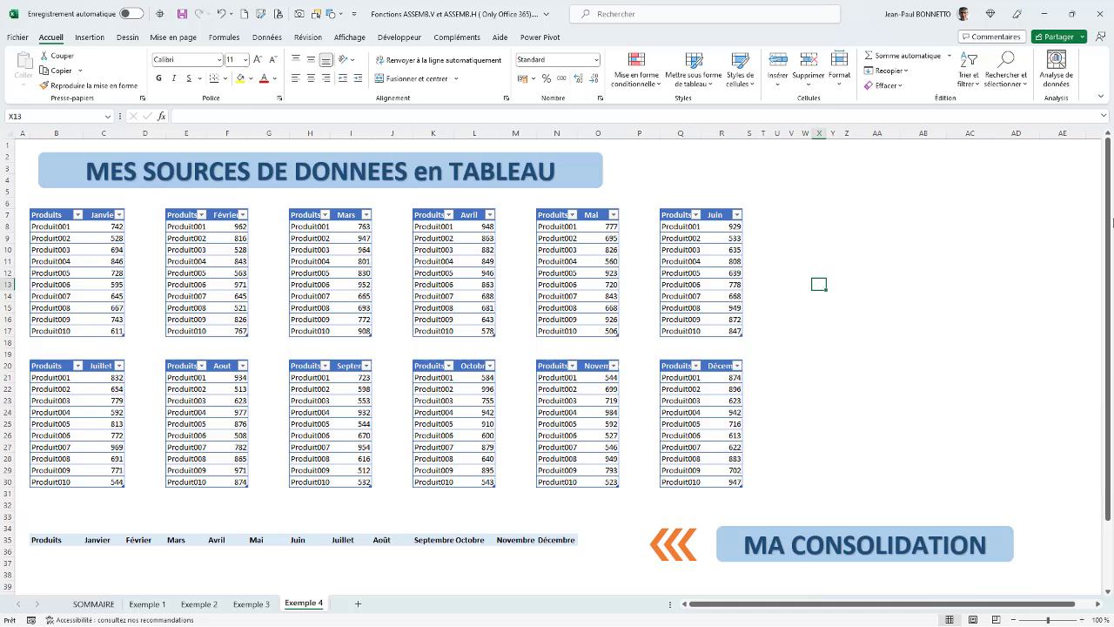
double_click(92, 40)
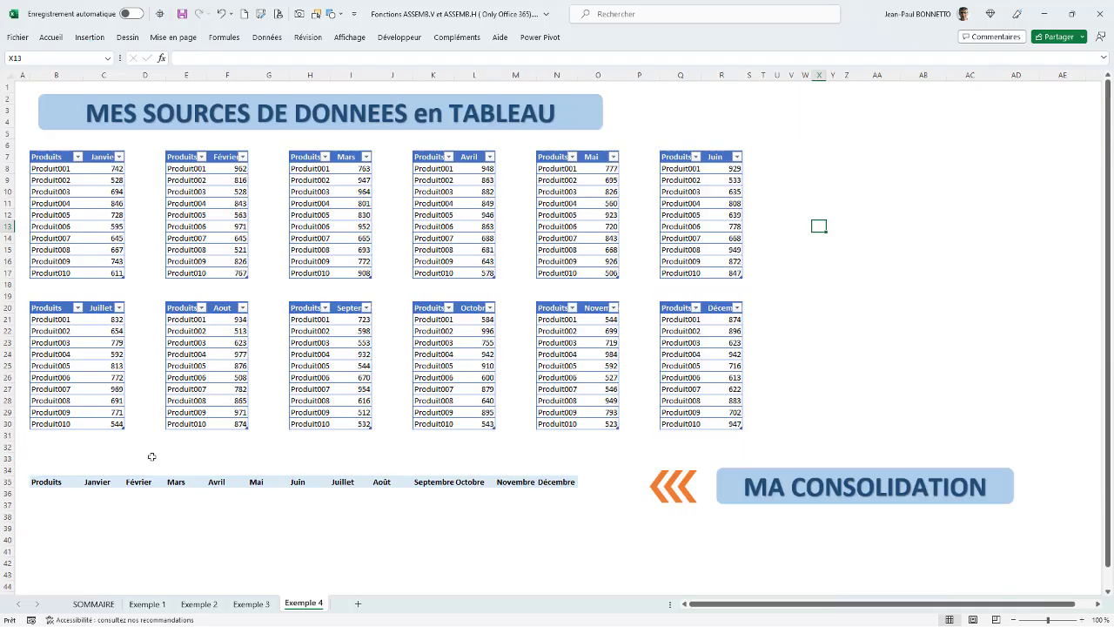
left_click(61, 493)
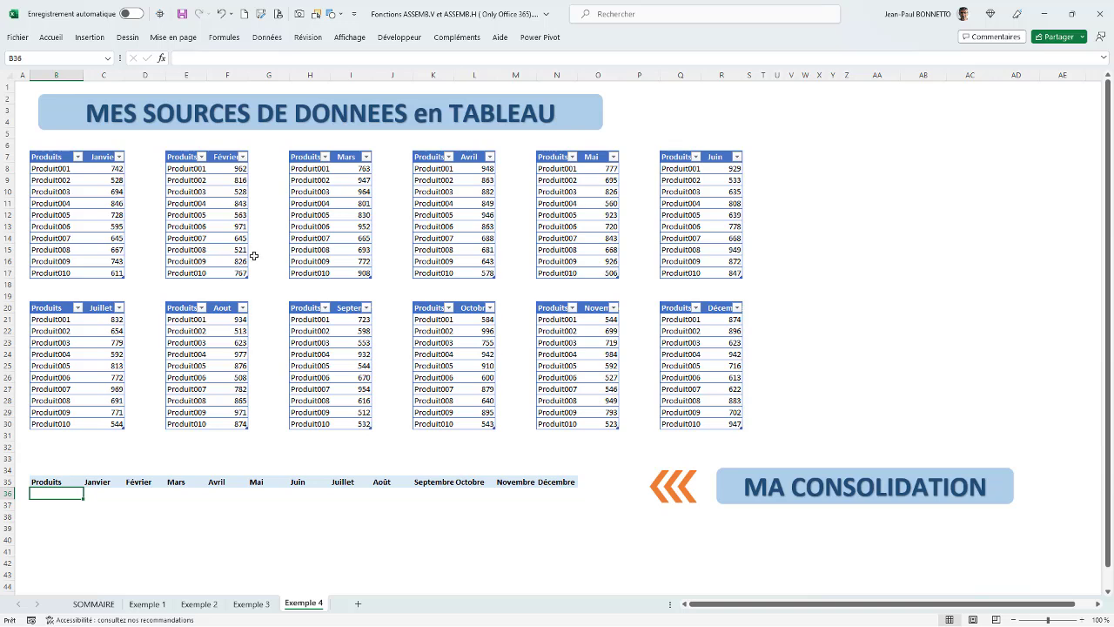
Step: Check the table names of the January and February tables
left_click(70, 201)
left_click(606, 37)
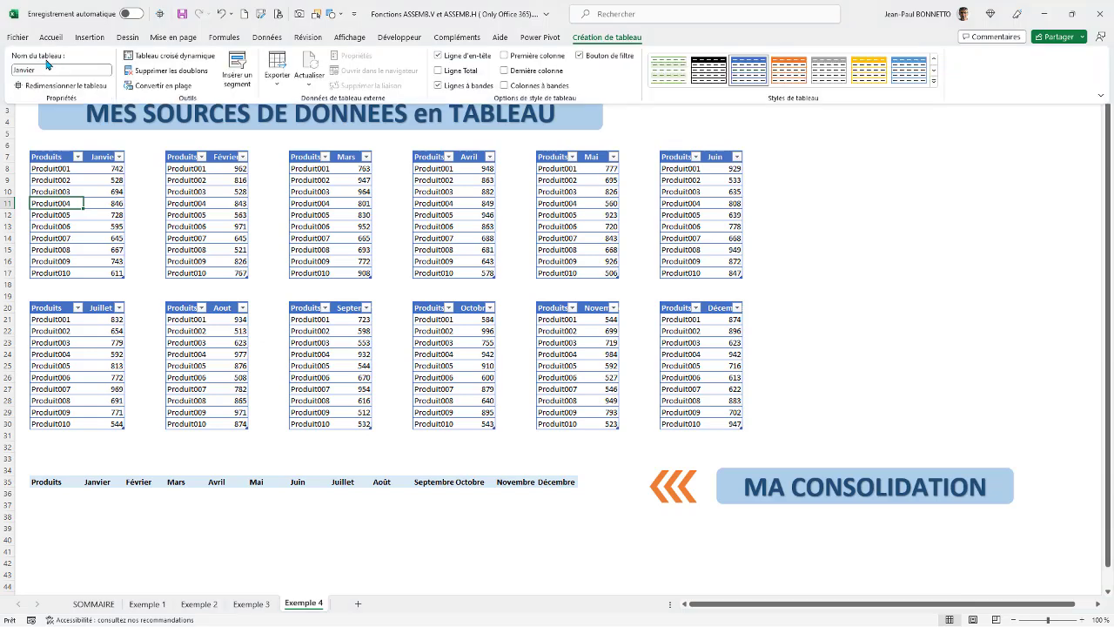
left_click(196, 187)
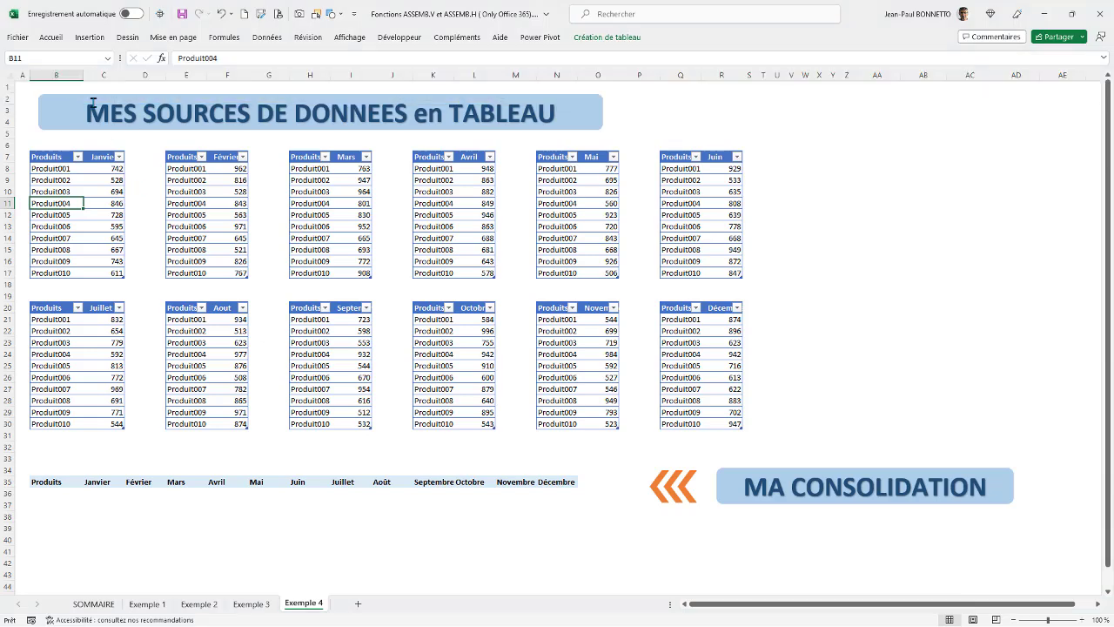
left_click(602, 38)
left_click(225, 177)
left_click(235, 177)
left_click(606, 37)
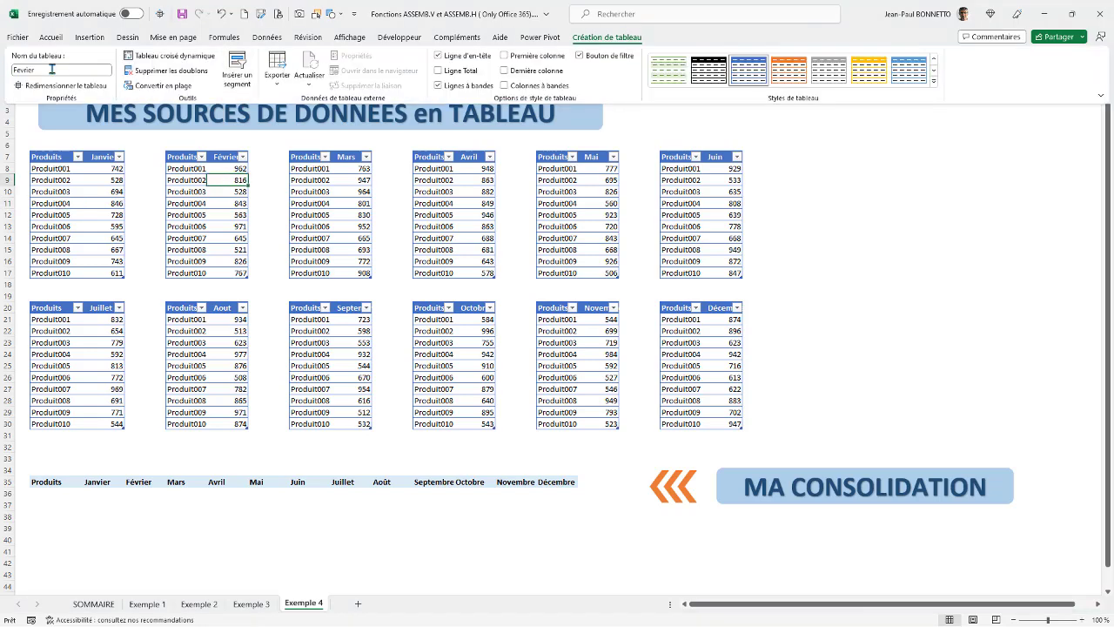
left_click(52, 490)
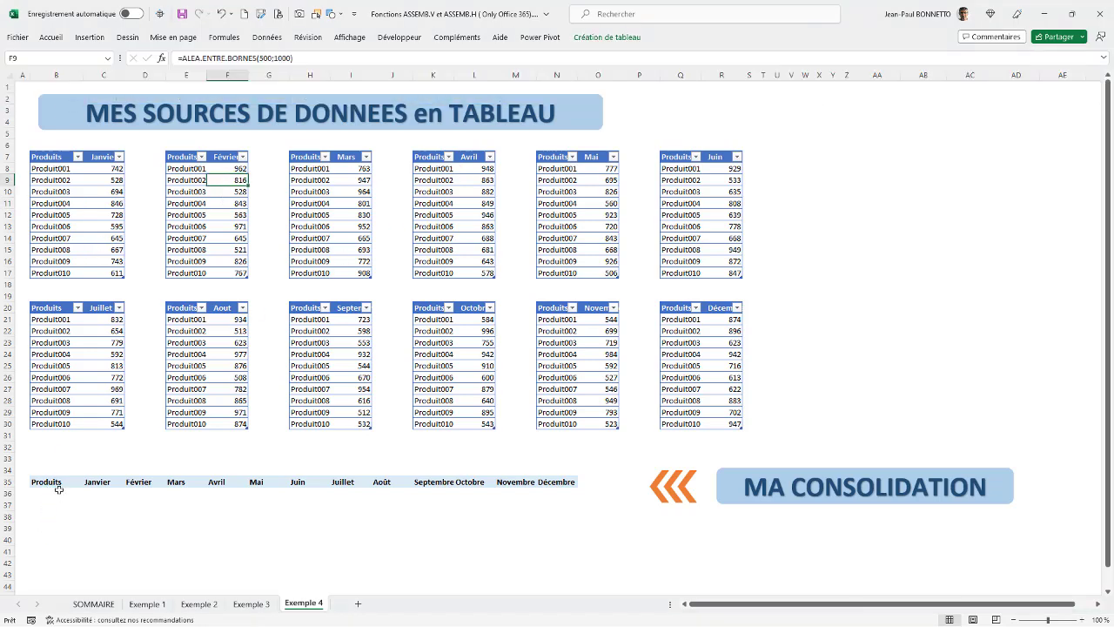
Step: Start an ASSEMB.H formula in cell B36 with the table Janvier as its first argument
left_click(55, 492)
type("=a")
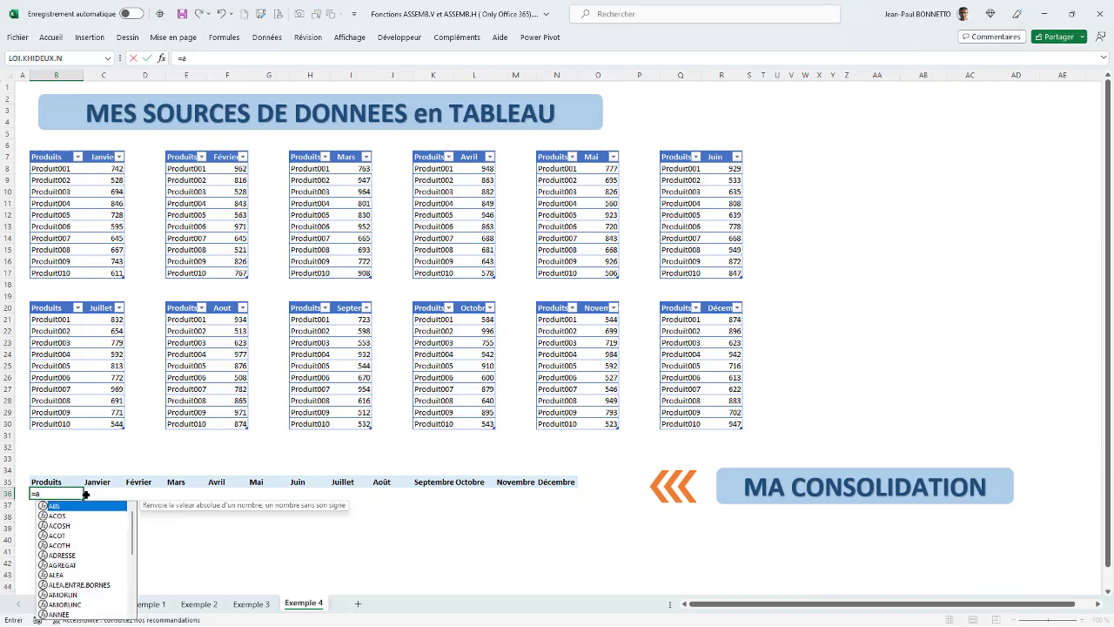
key("BackSpace")
type("as")
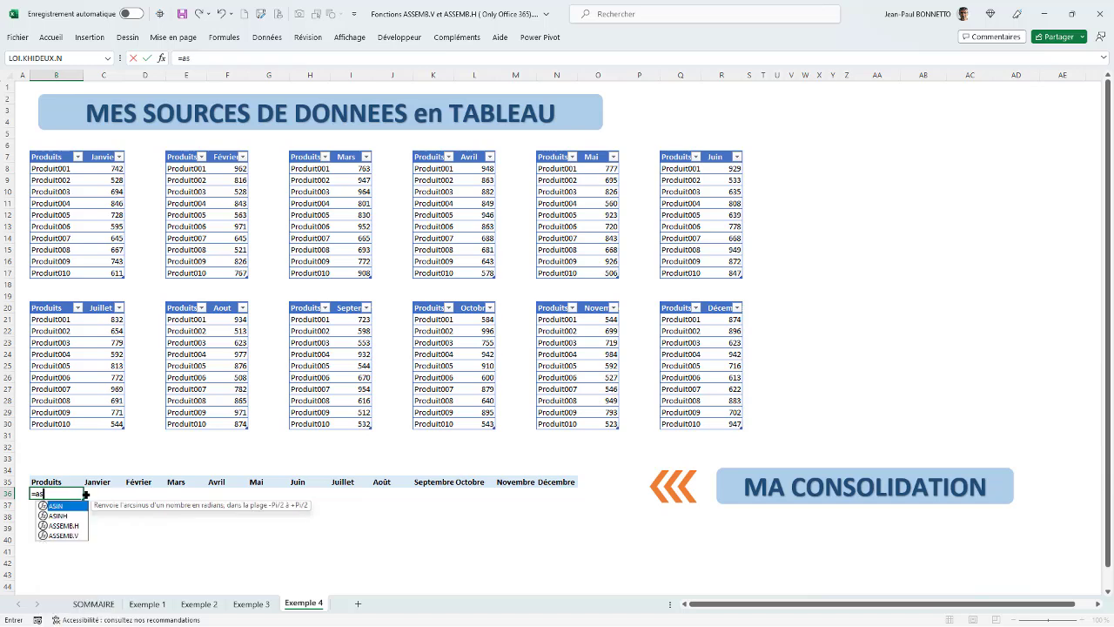
double_click(63, 525)
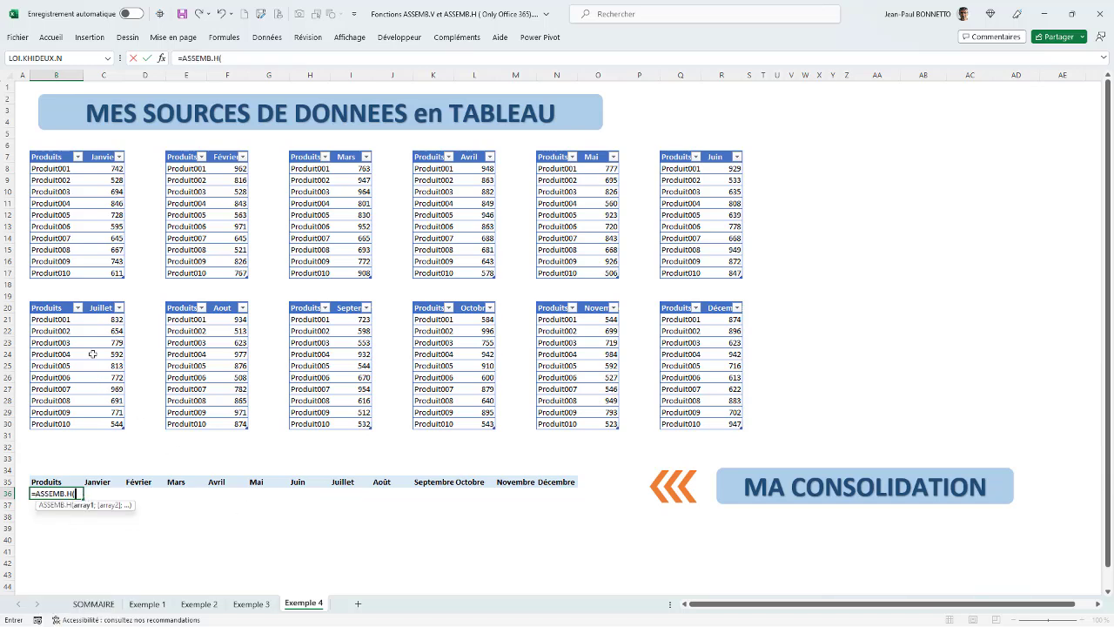
type("Jan")
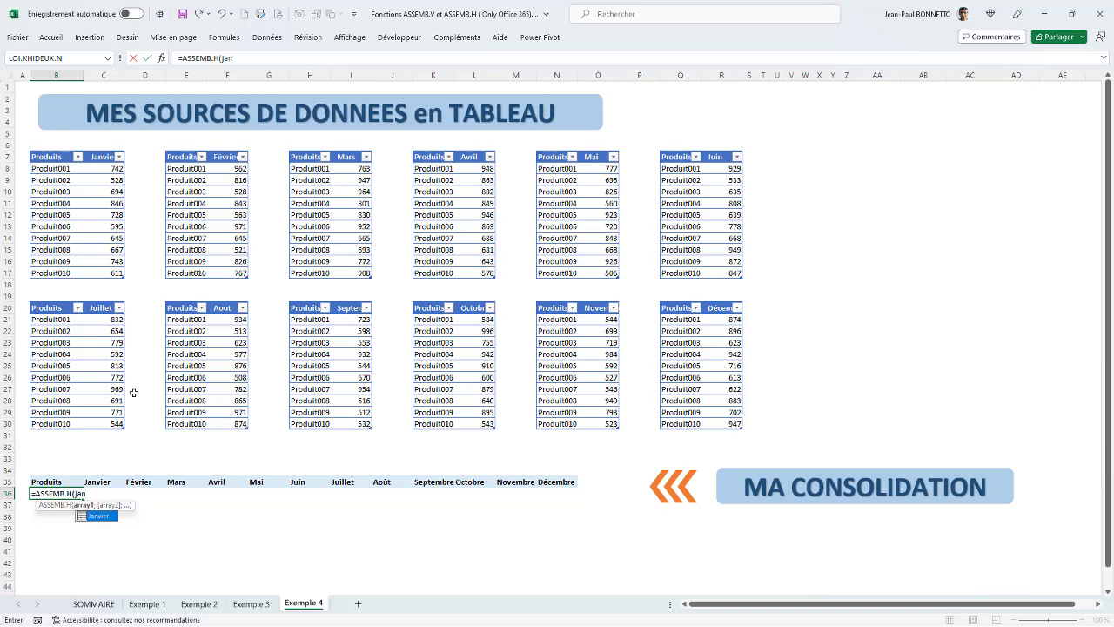
double_click(101, 516)
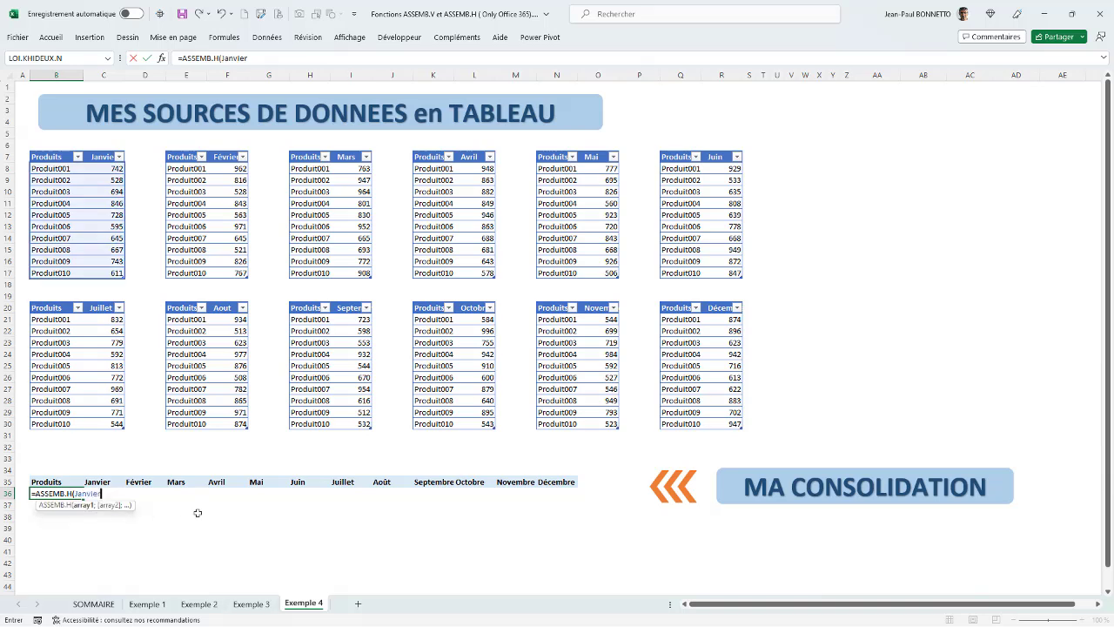
Step: Add the table Fevrier as the second argument of the ASSEMB.H formula in B36 and enter the formula
type(";")
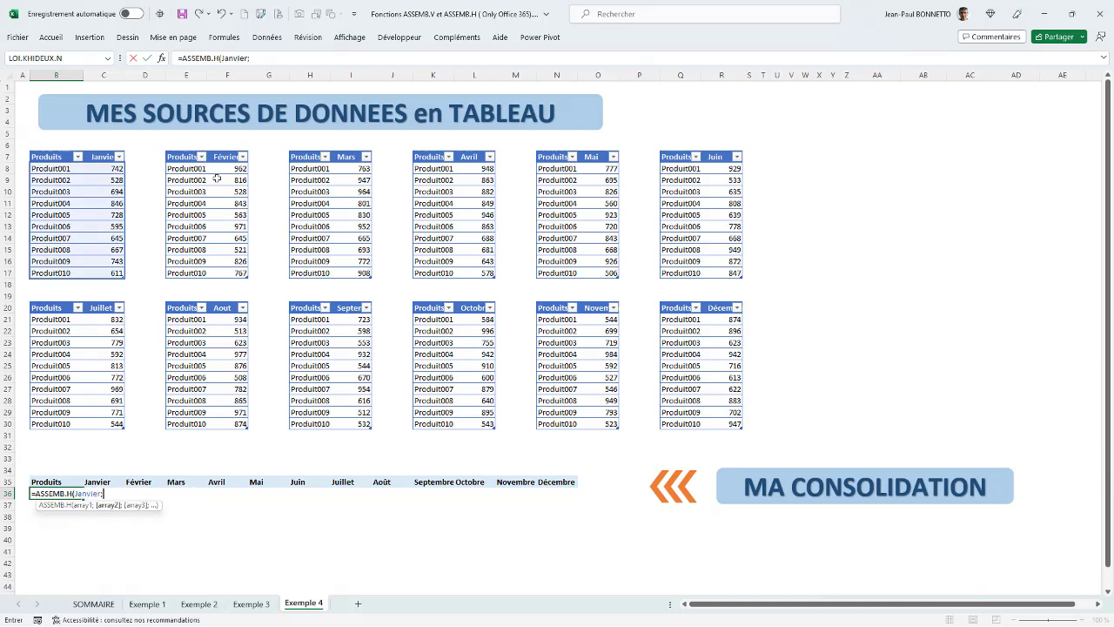
type("fz")
key("BackSpace")
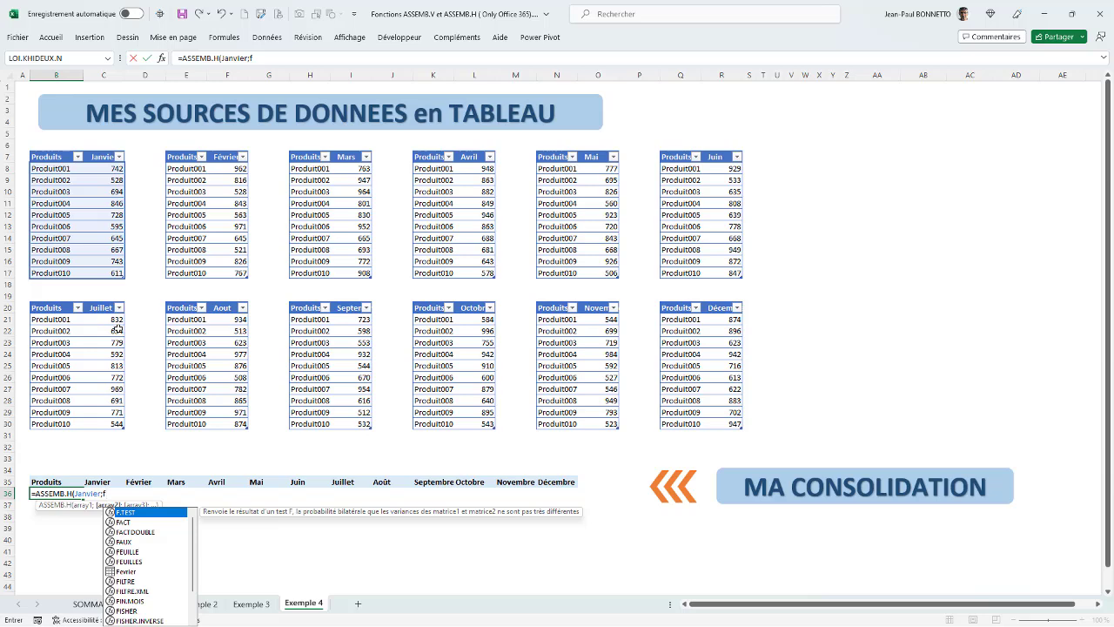
type("e")
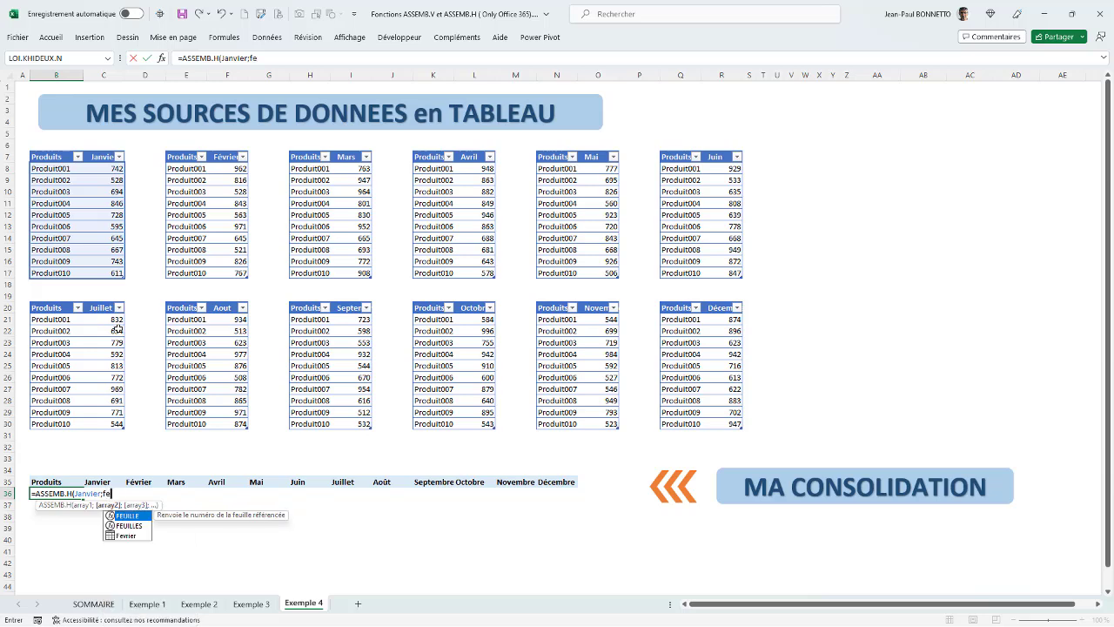
double_click(124, 536)
key("Return")
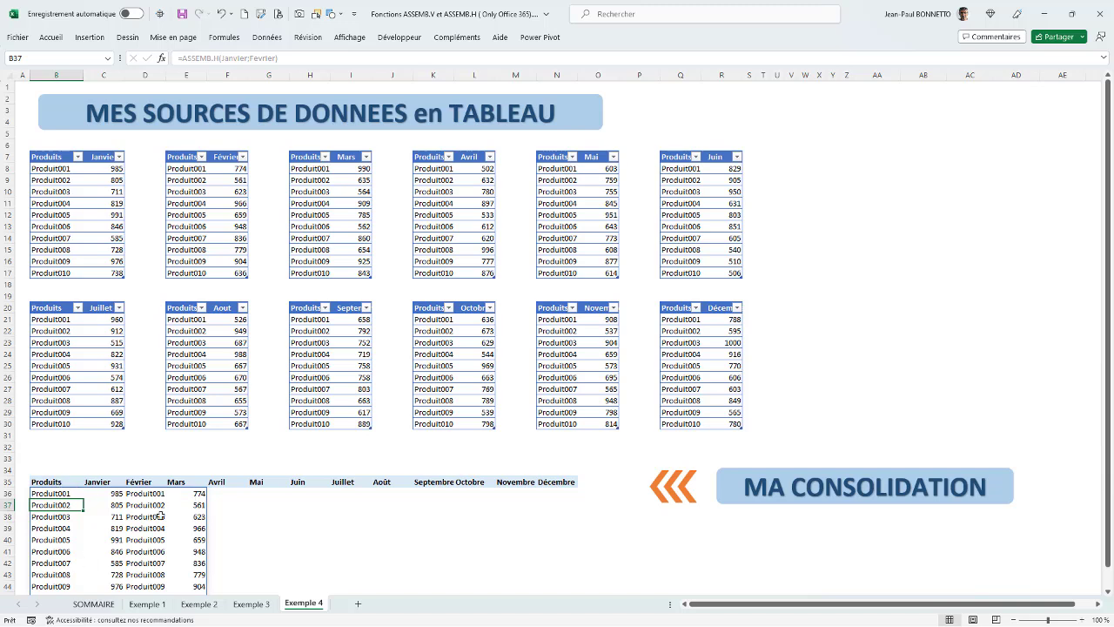
Step: Limit the second argument of the B36 formula to the month column only, giving =ASSEMB.H(Janvier;Fevrier[Février])
left_click(56, 492)
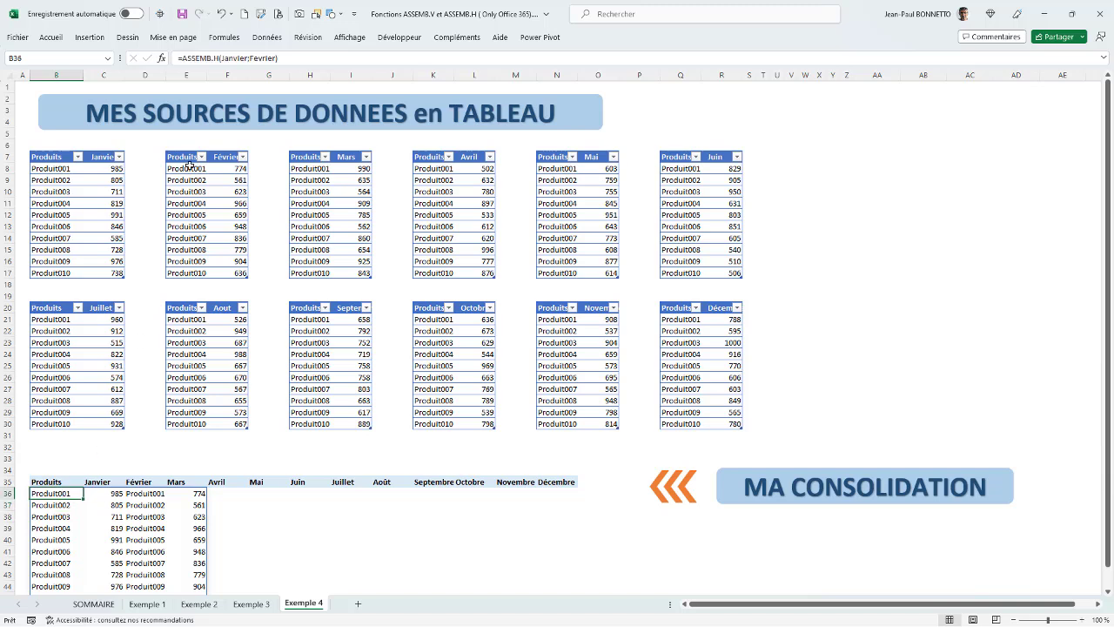
left_click(277, 58)
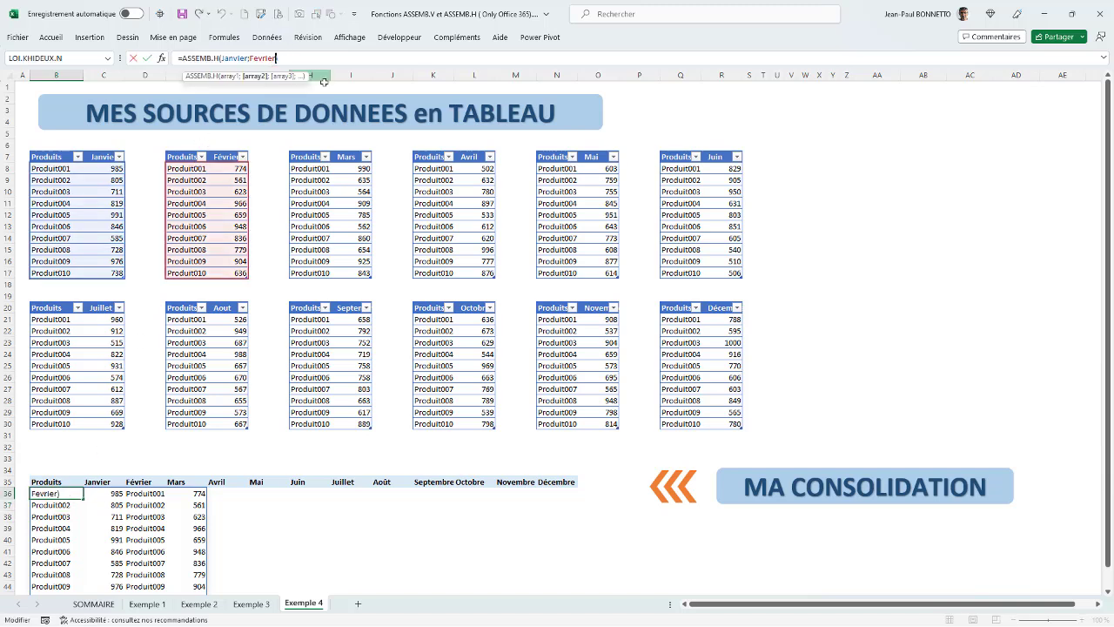
type("[")
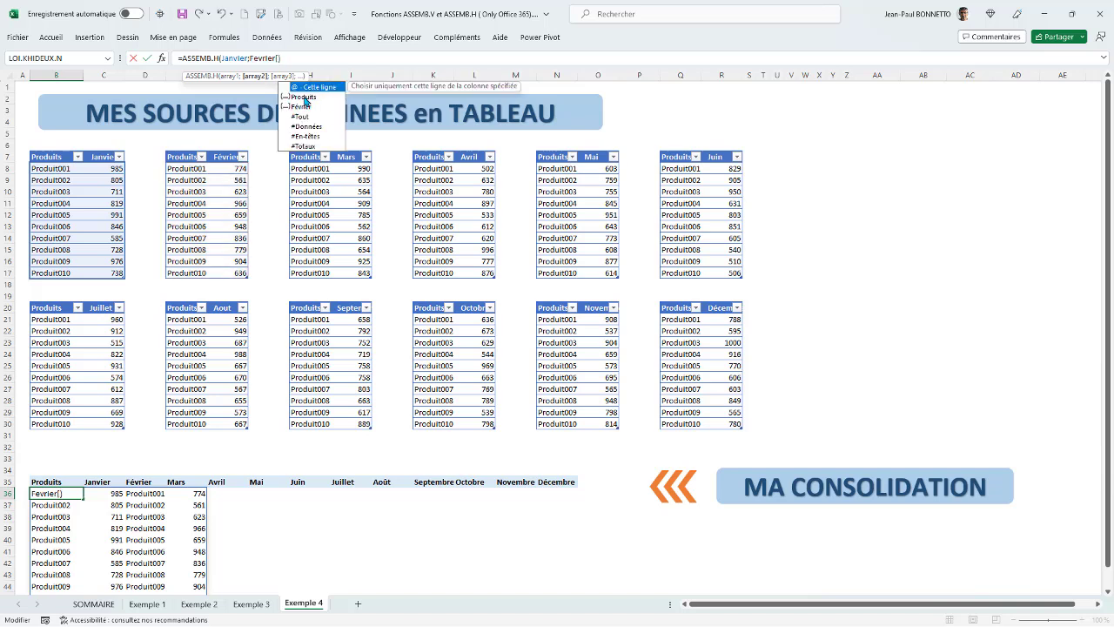
double_click(305, 107)
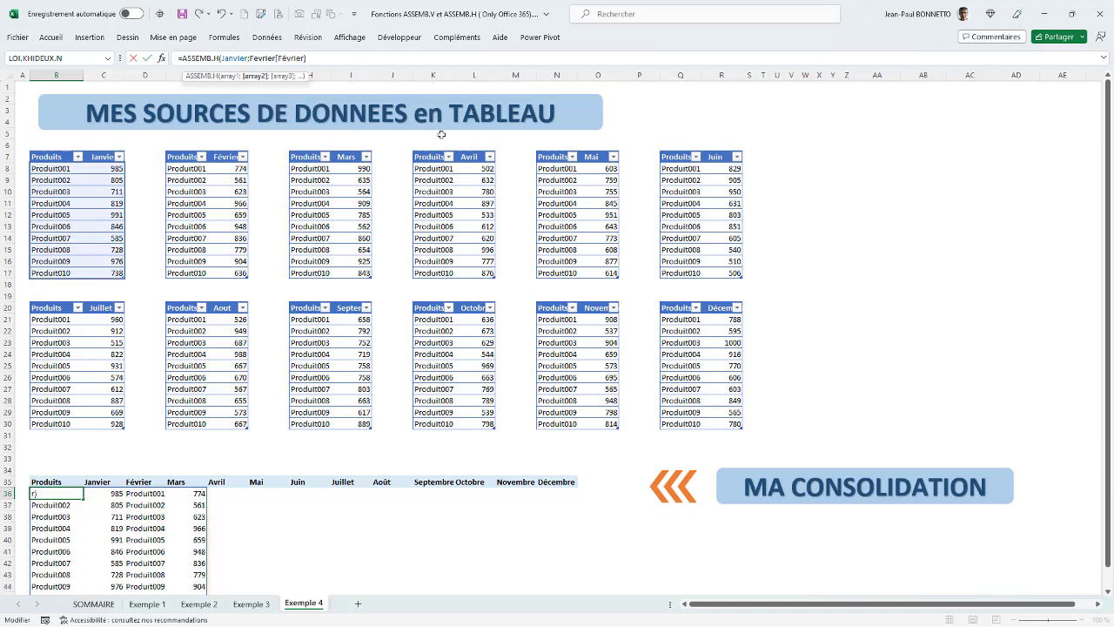
key("Return")
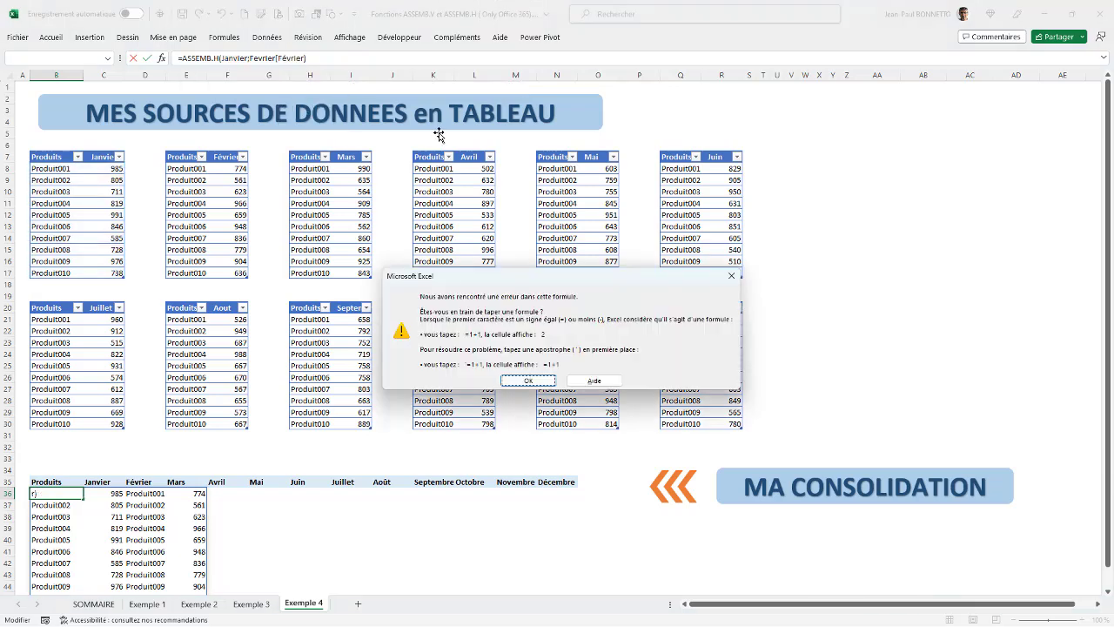
left_click(526, 381)
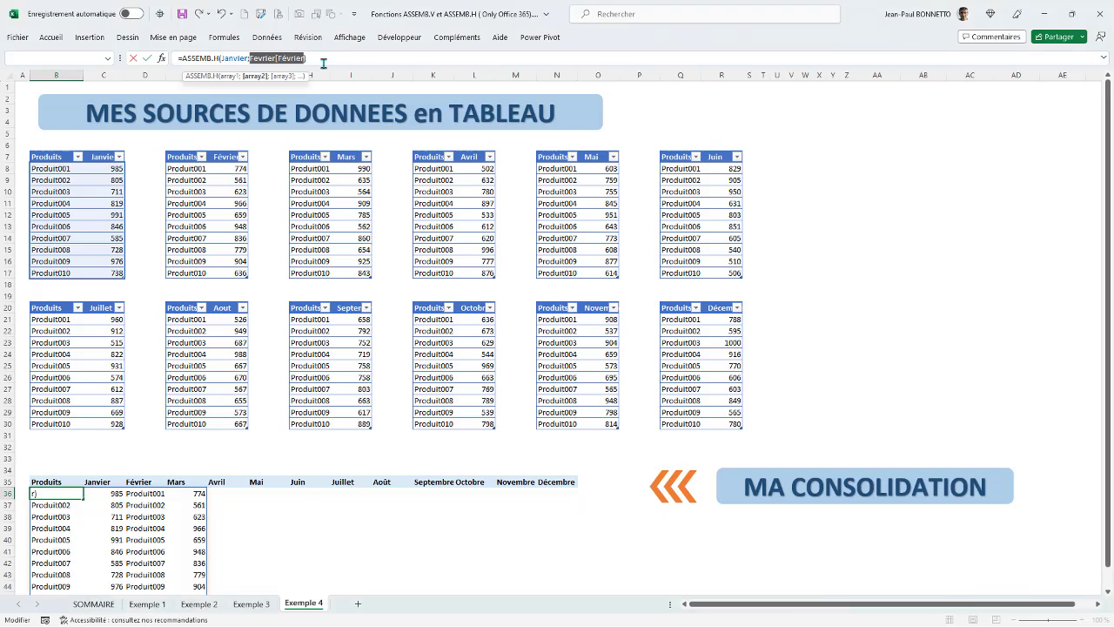
type(")")
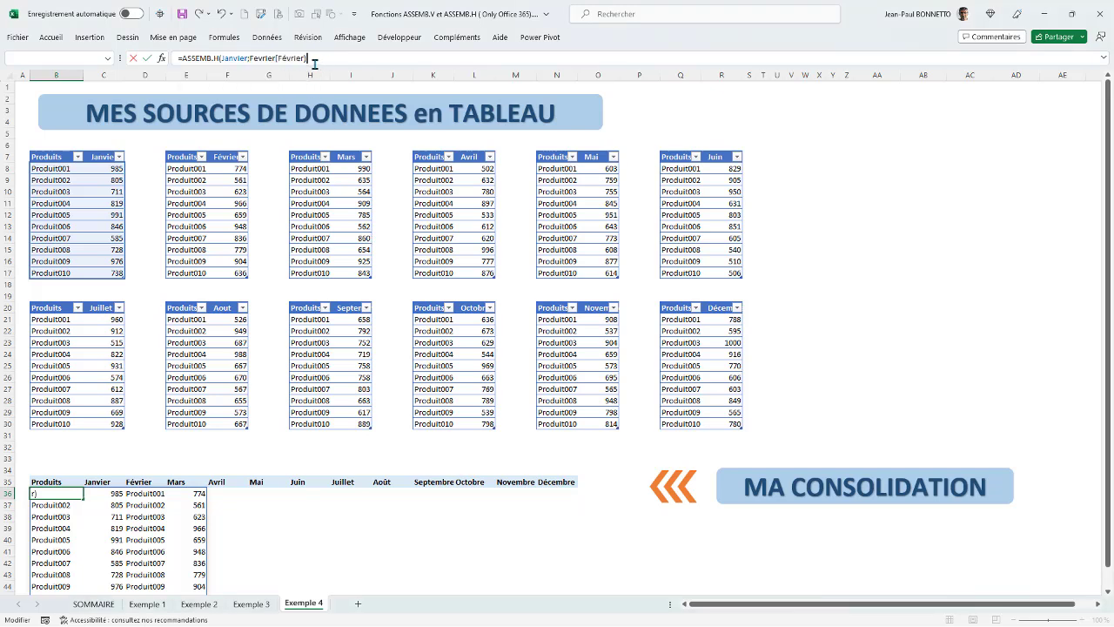
key("BackSpace")
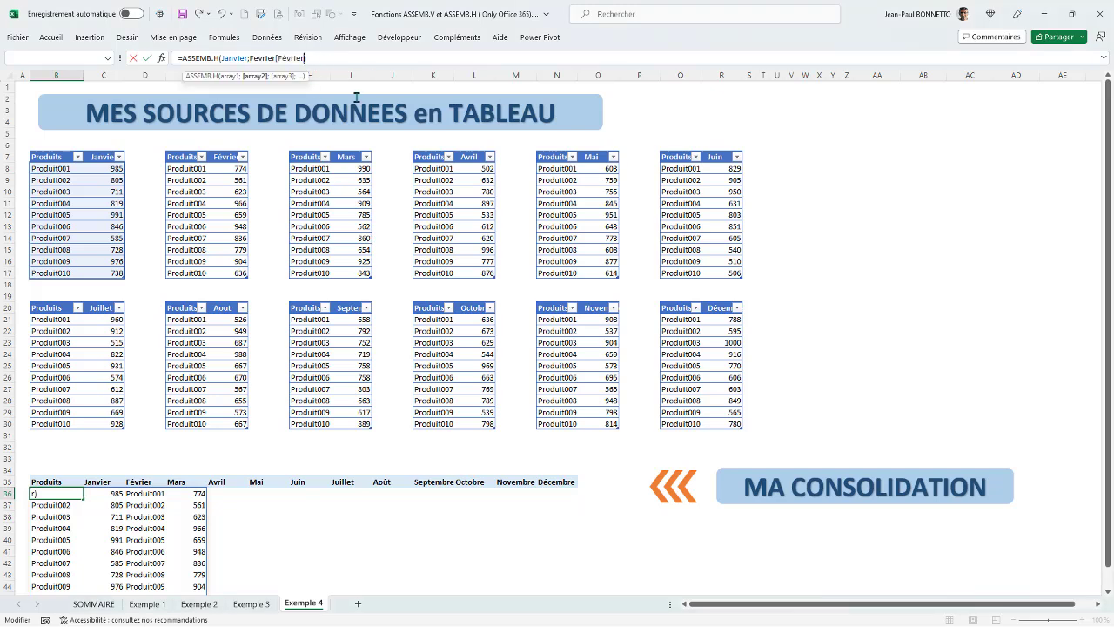
type("])")
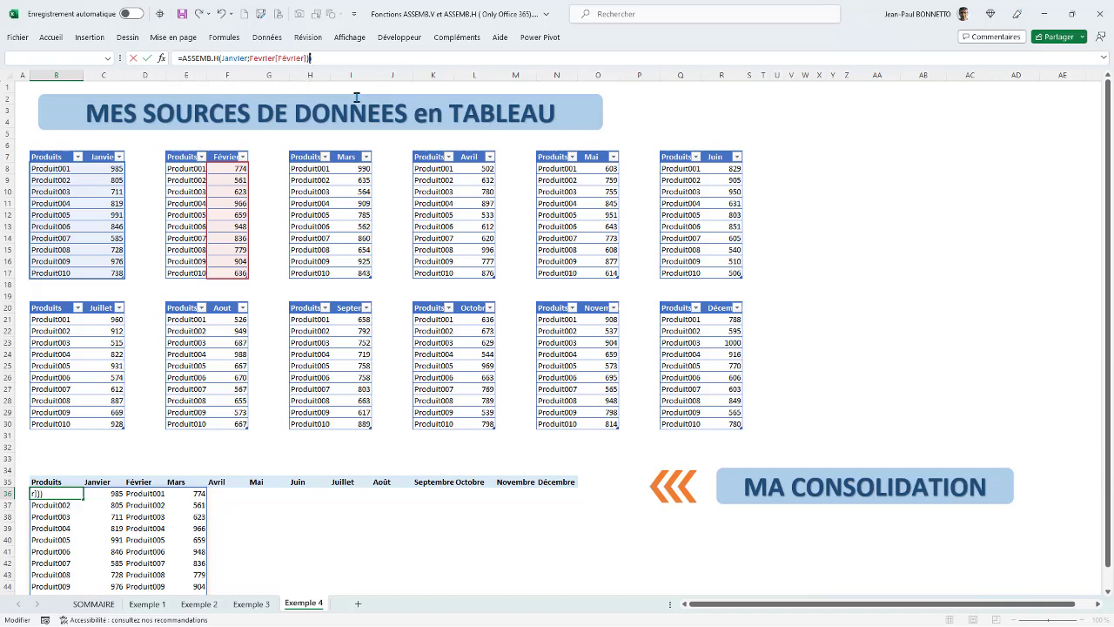
key("Return")
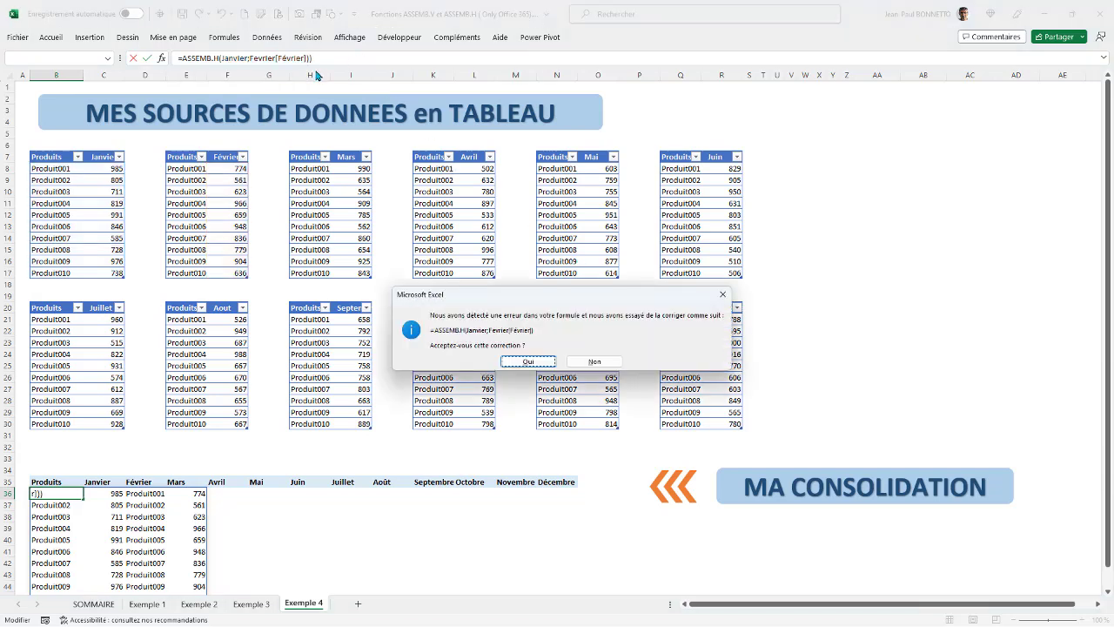
left_click(517, 362)
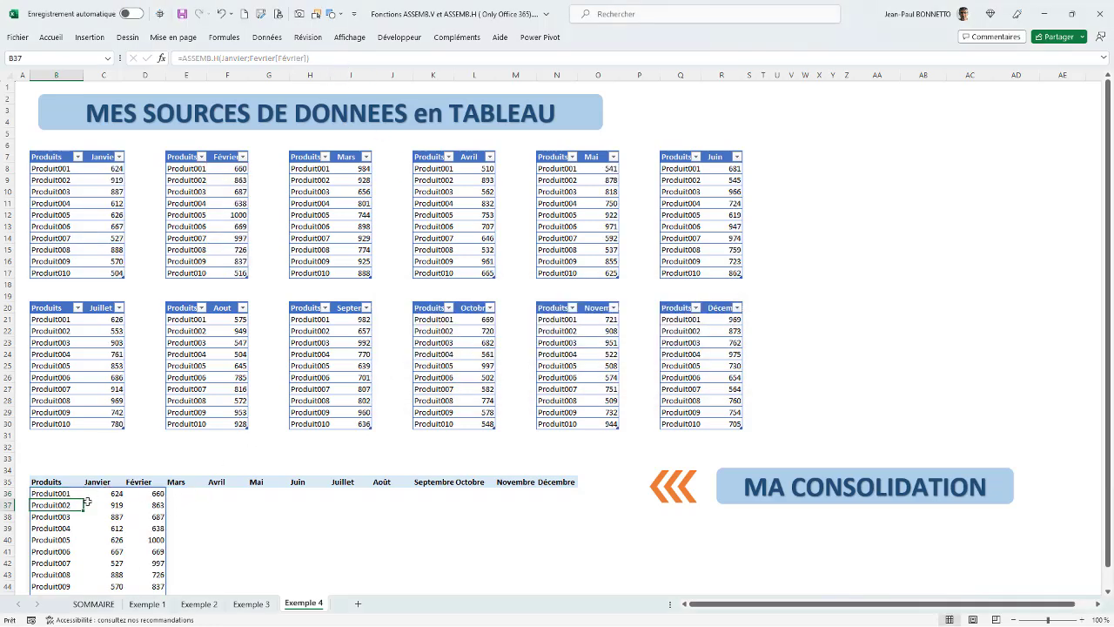
Step: Extend the B36 formula with the month columns Mars[Mars], Avril[Avril], Mai[Mai] and Juin[Juin] as further arguments
left_click(59, 492)
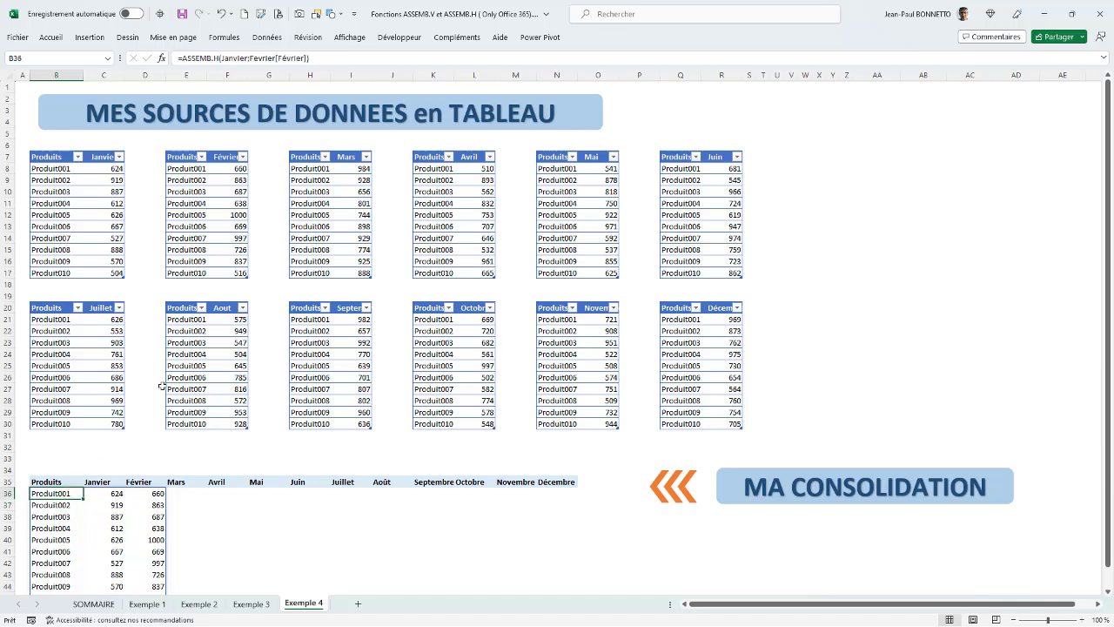
left_click(304, 59)
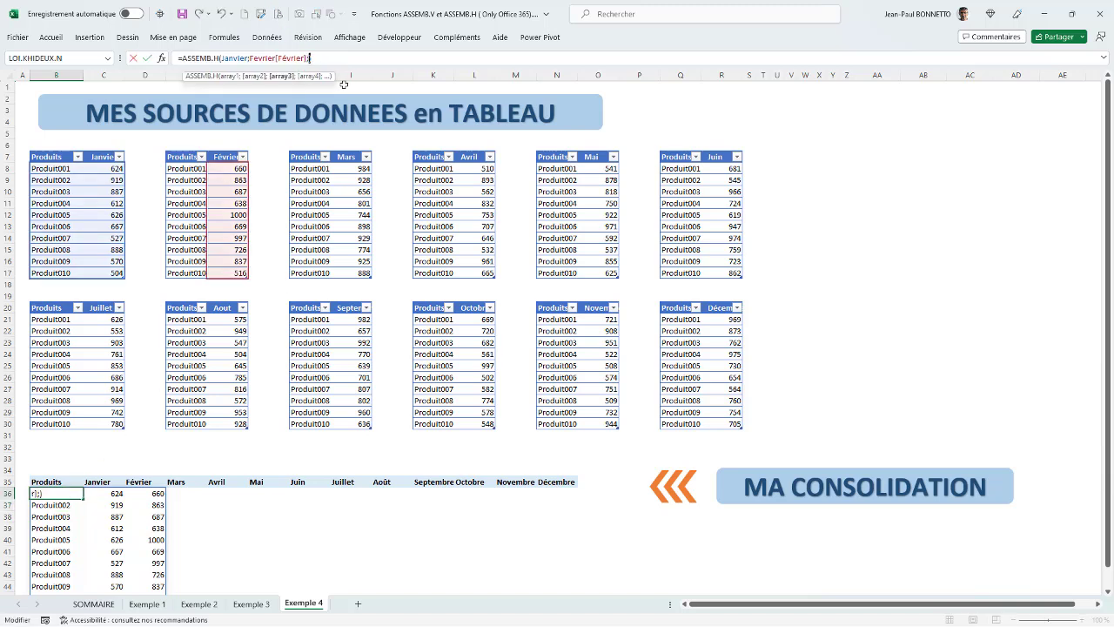
type(";")
left_click(346, 156)
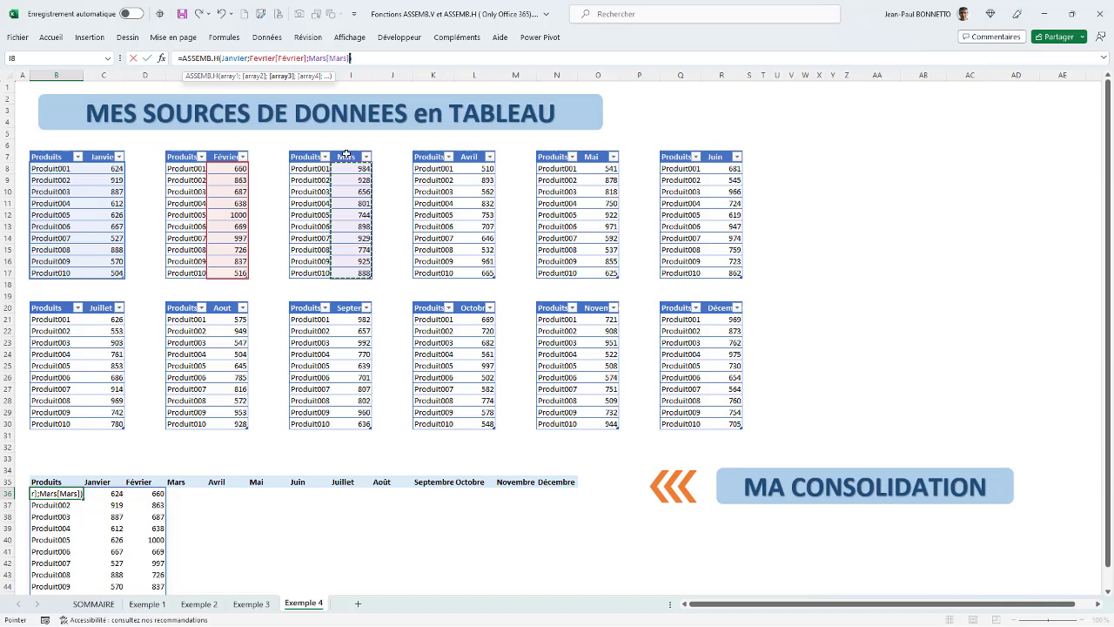
type(";")
left_click(477, 155)
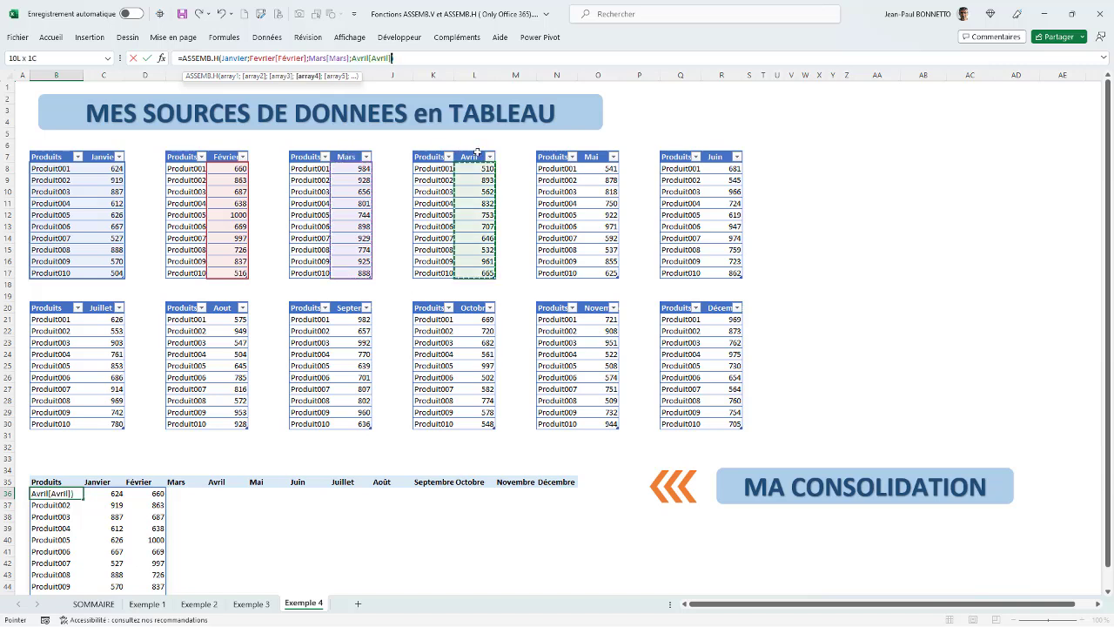
type(";")
left_click(600, 151)
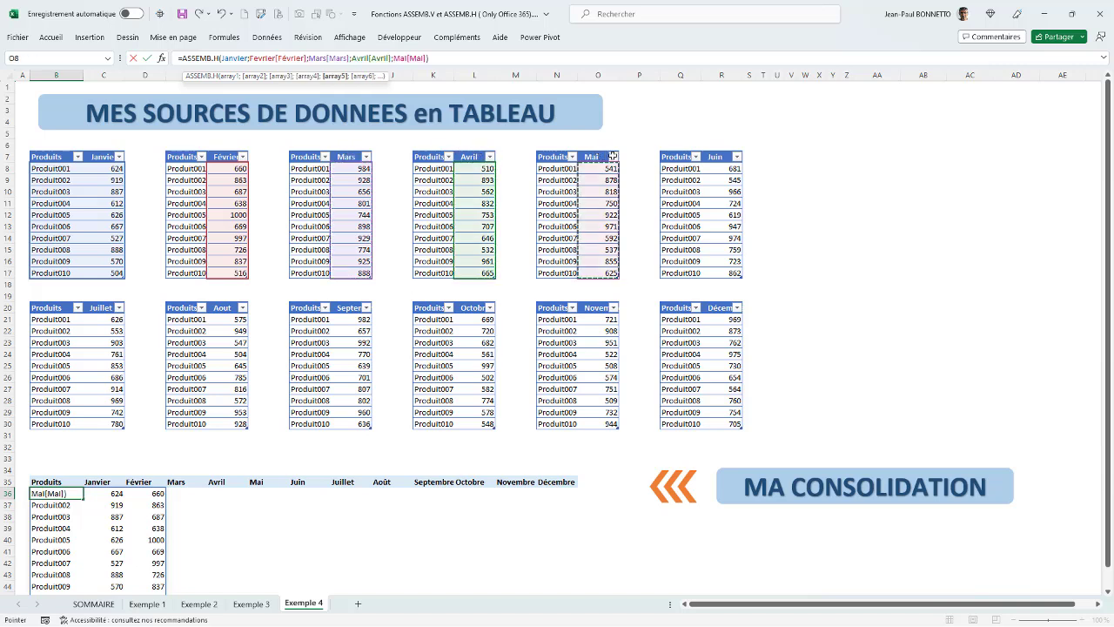
type(";")
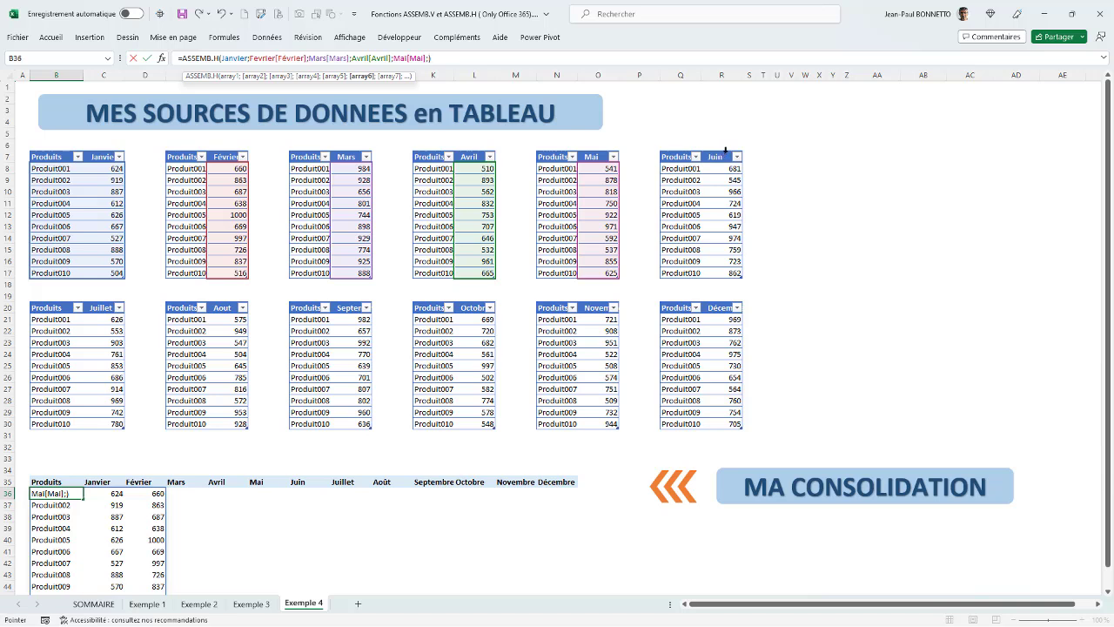
left_click(725, 151)
type(";")
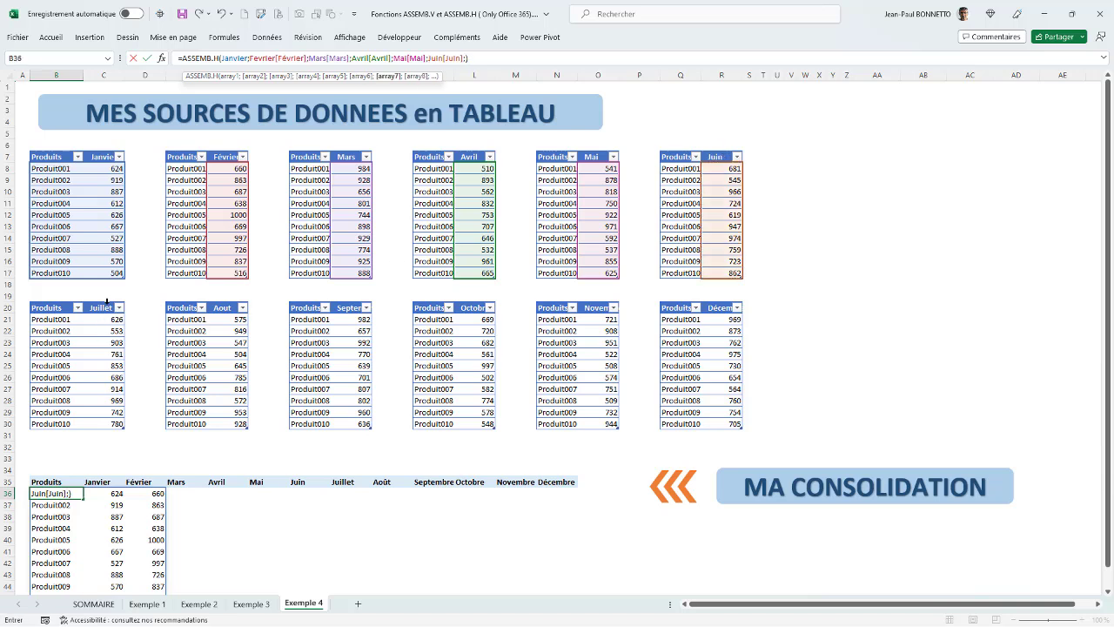
Step: Add the month columns of the Juillet, Aout, Septembre, Octobre, Novembre and Décembre tables to the B36 formula and enter it
left_click(110, 302)
type(";")
left_click(221, 302)
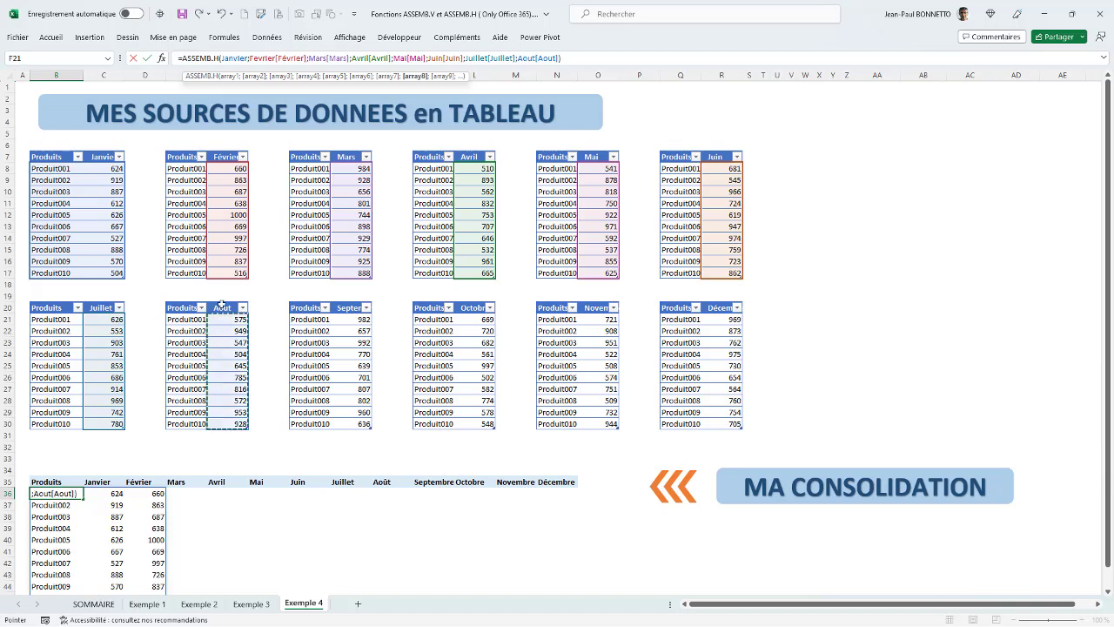
type(";")
left_click(352, 300)
type(";")
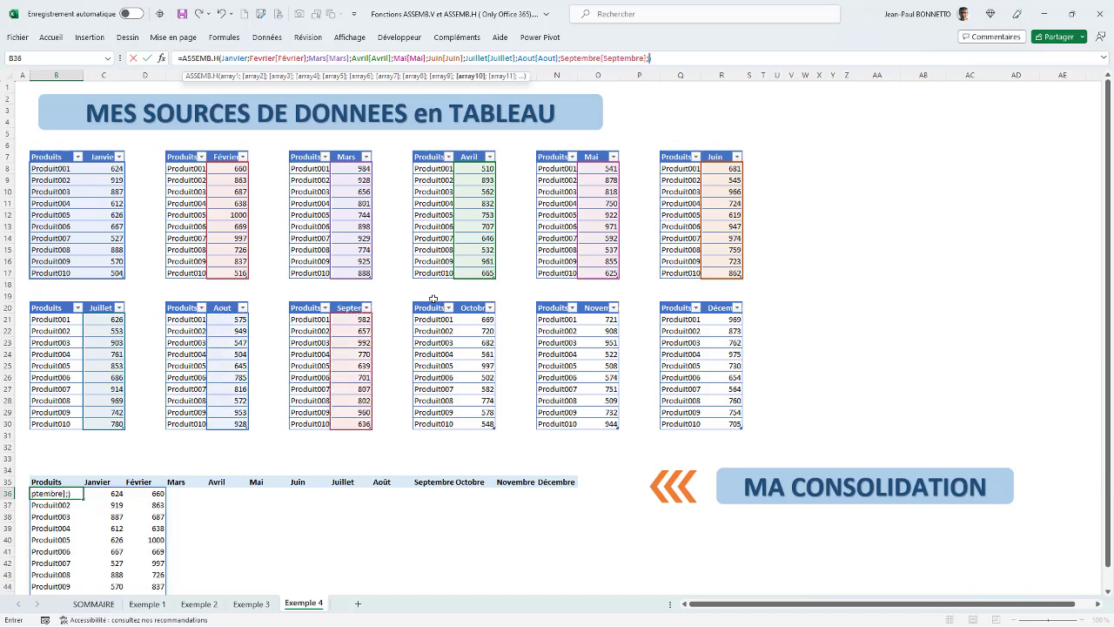
left_click(475, 302)
type(";")
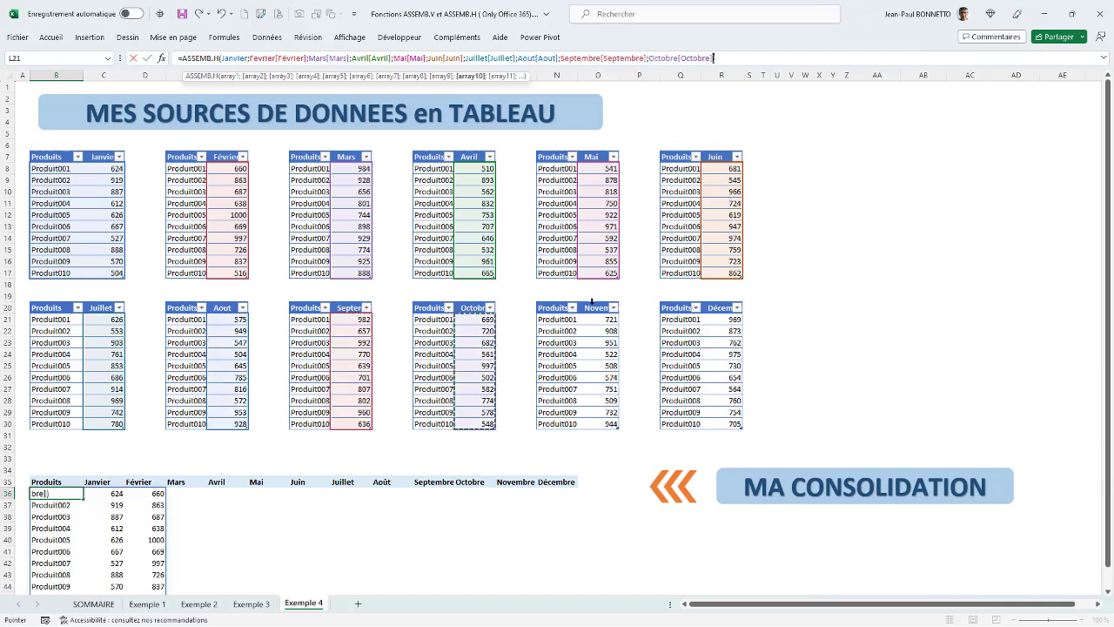
left_click(595, 303)
type(";")
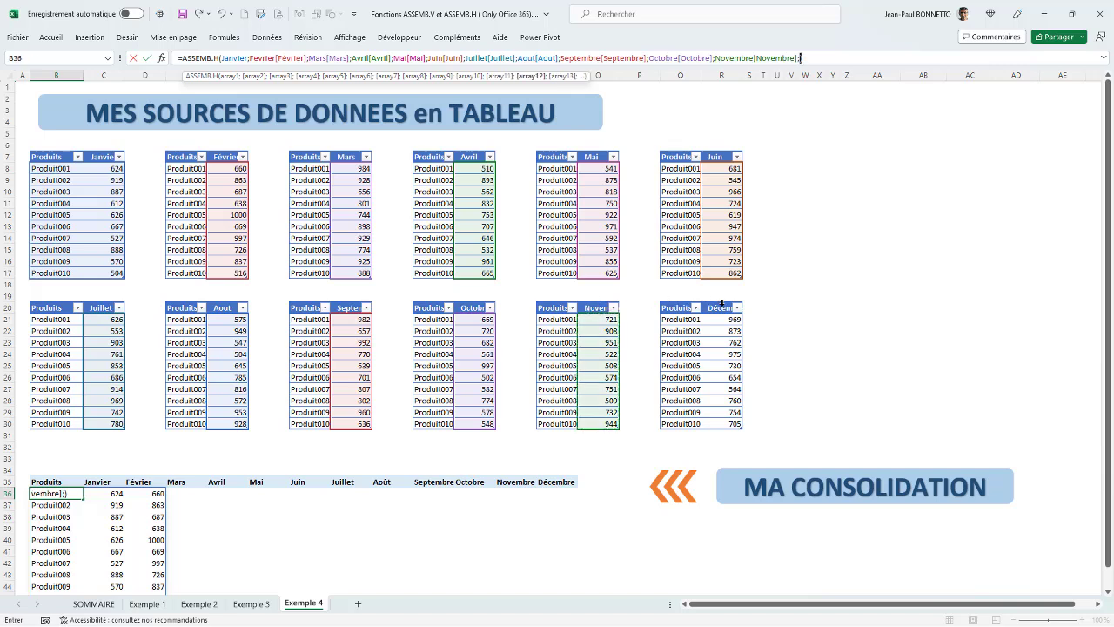
left_click(721, 305)
left_click(721, 303)
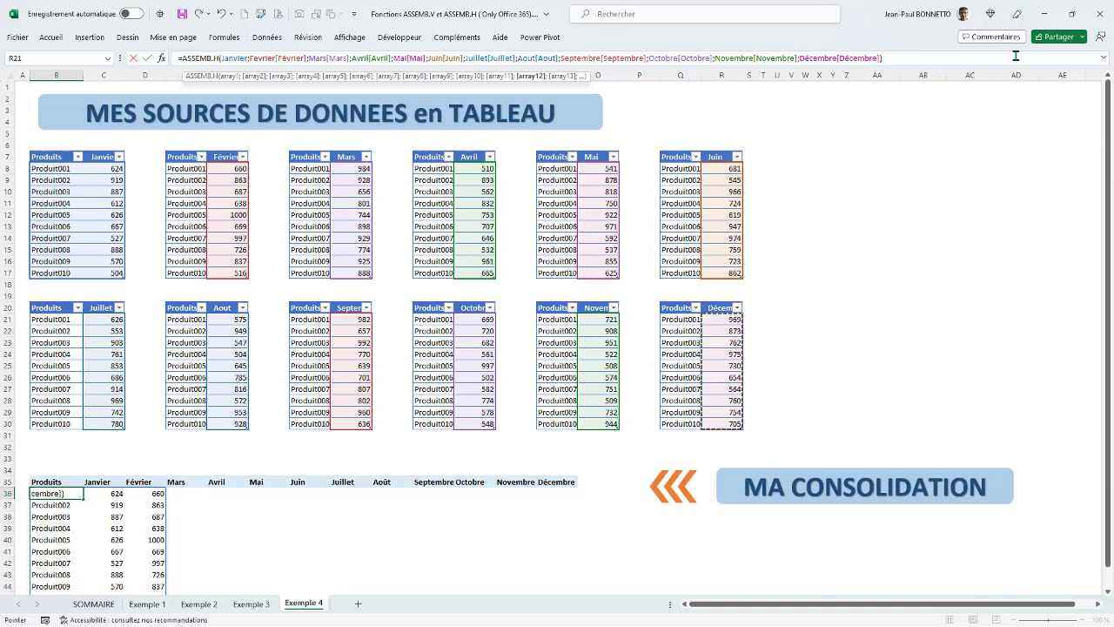
key("Return")
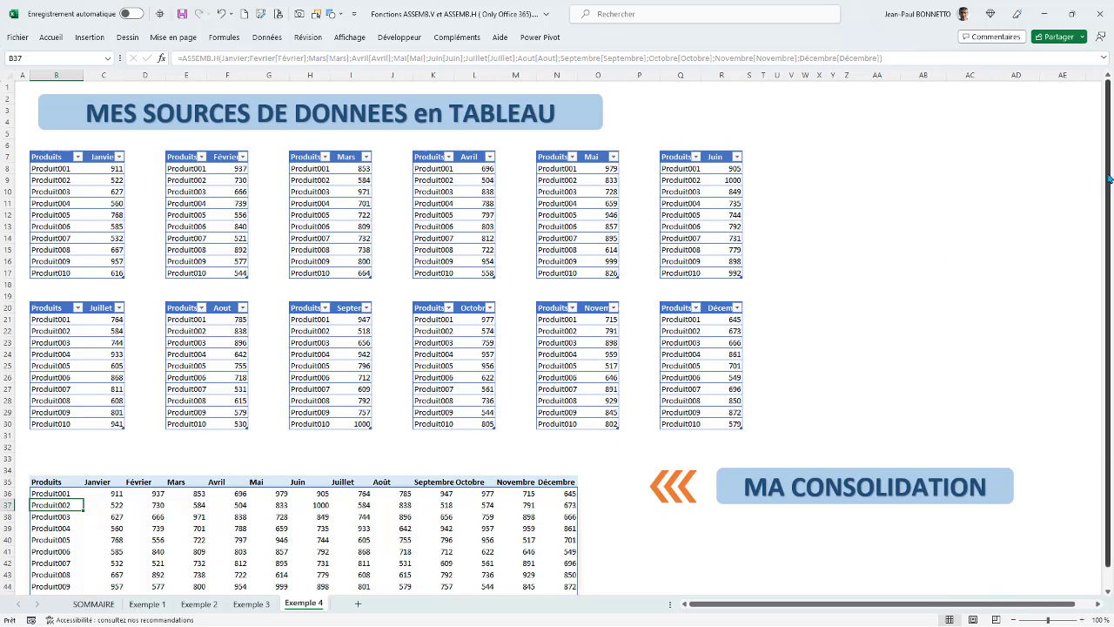
scroll(1108, 178, "down", 1)
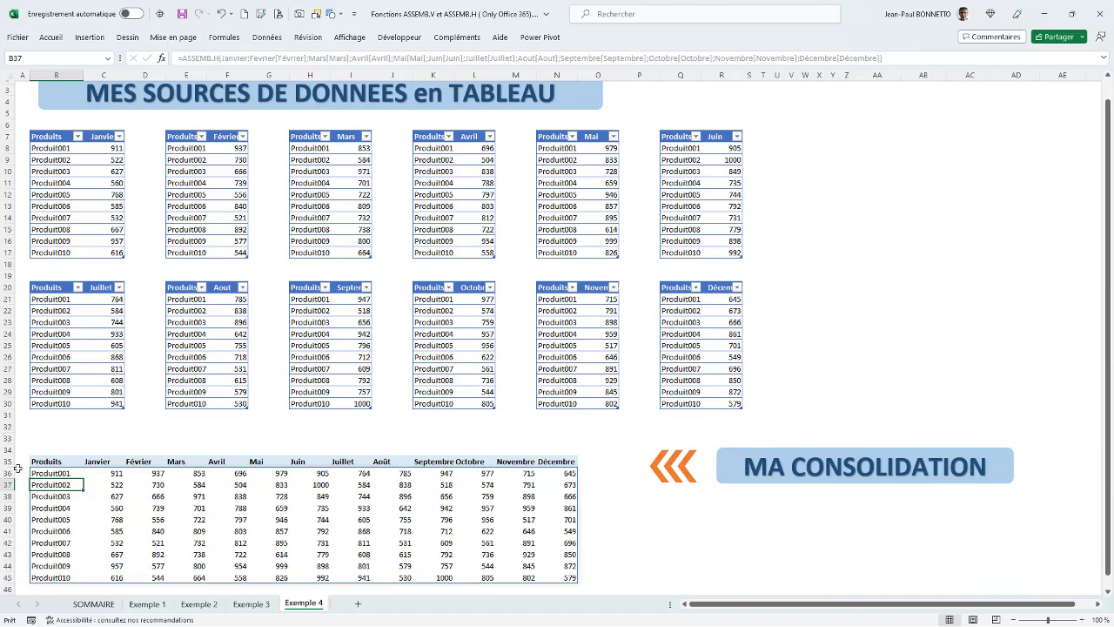
left_click(55, 473)
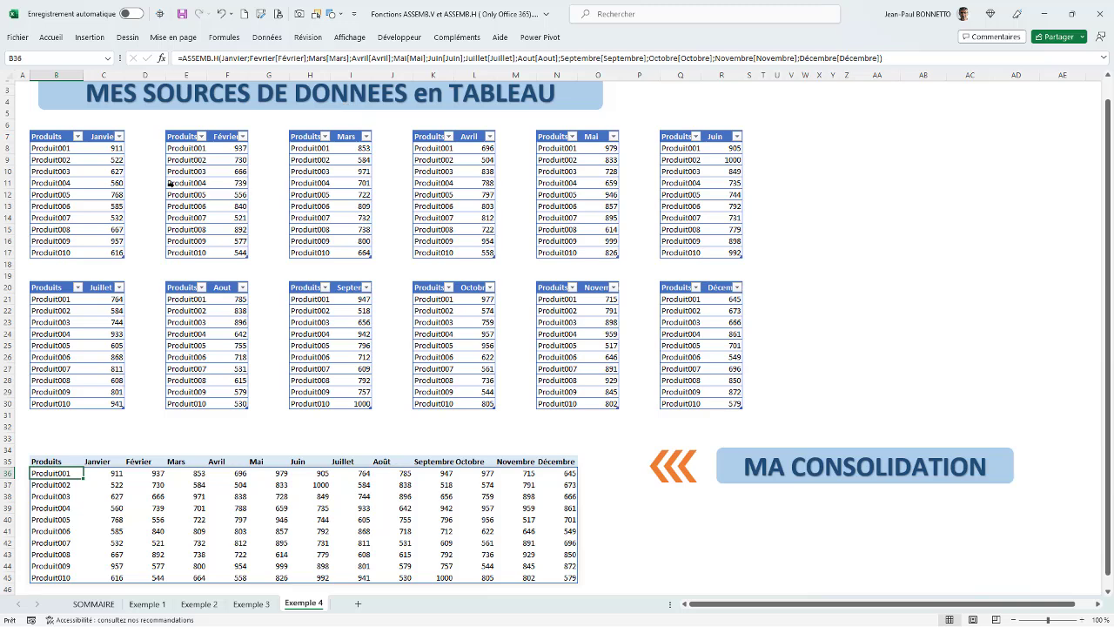
Step: Return to the SOMMAIRE sheet and highlight the words ASSEMB.V() ou ASSEMB.H() in the objective text, then deselect them
left_click(141, 604)
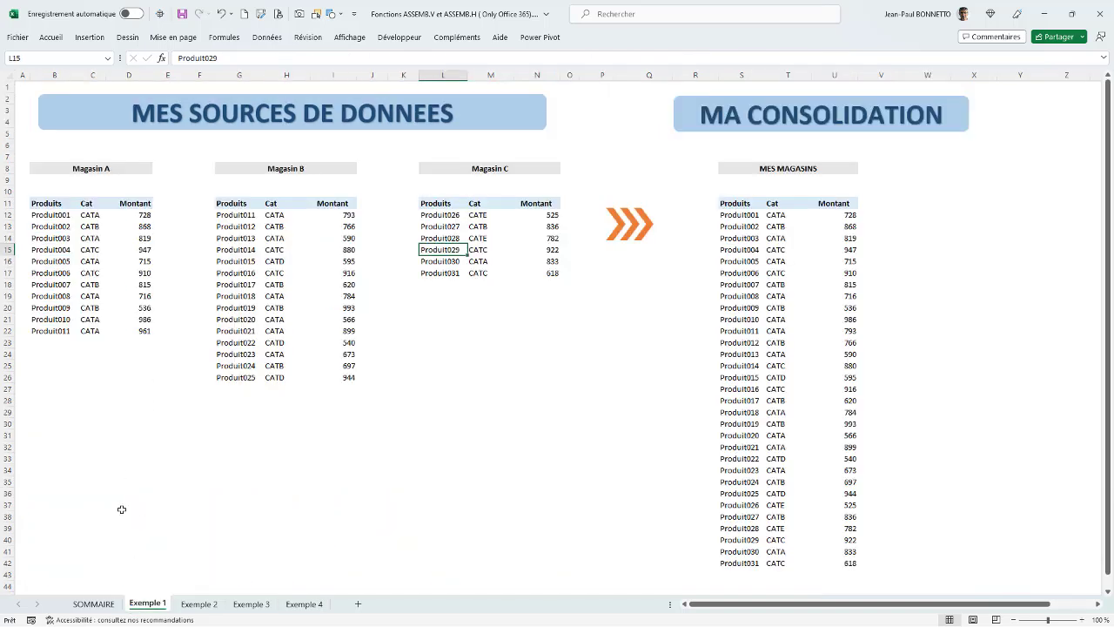
left_click(93, 603)
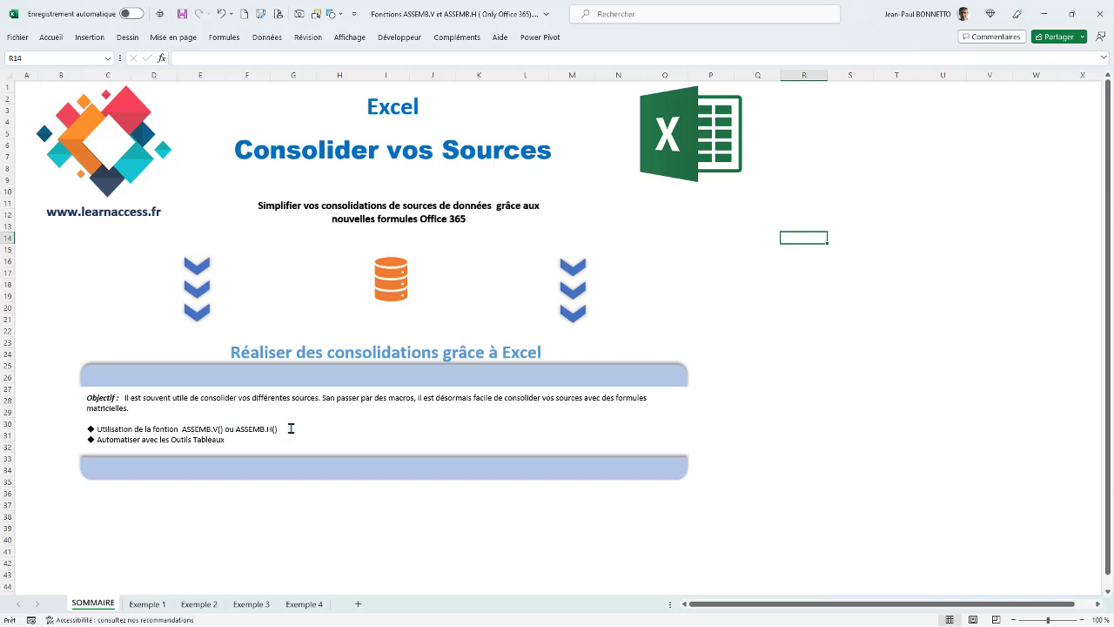
left_click_drag(278, 429, 182, 429)
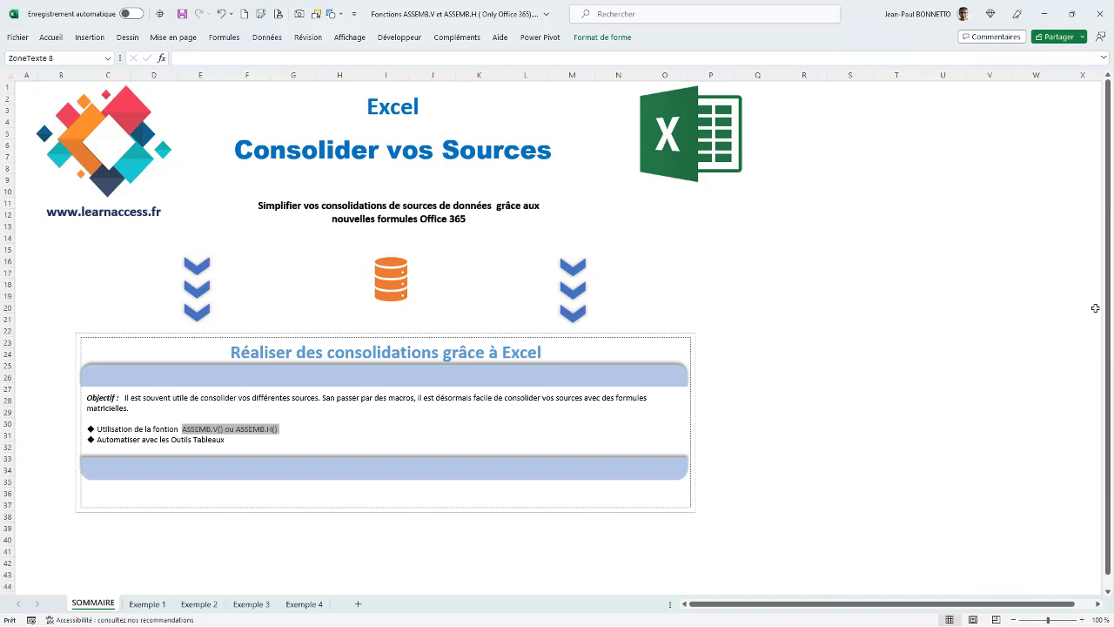
left_click(849, 166)
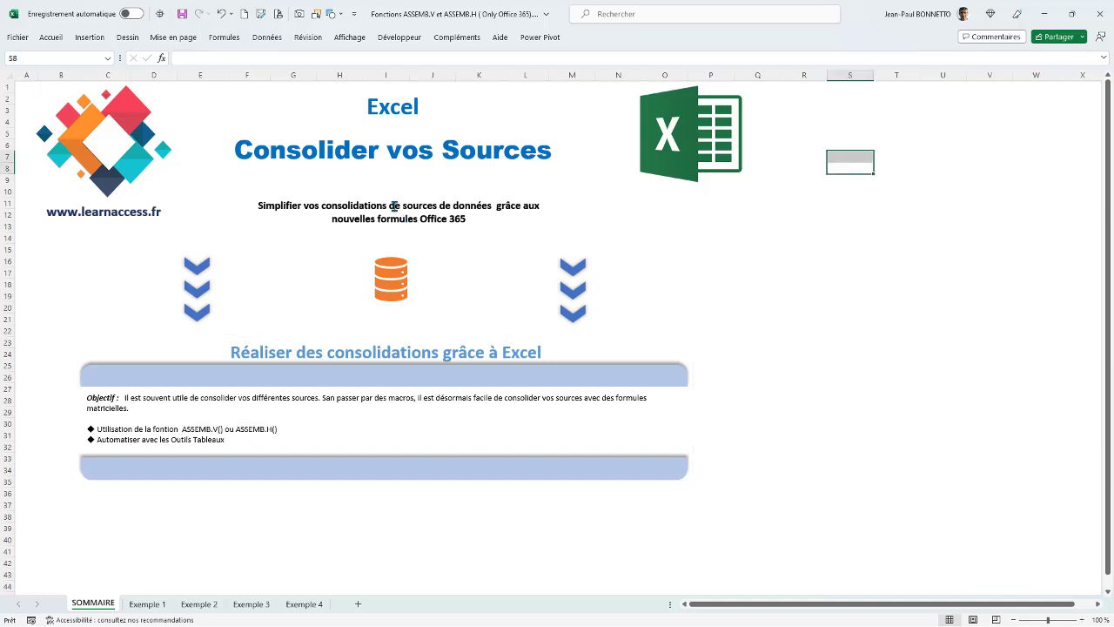
left_click(838, 214)
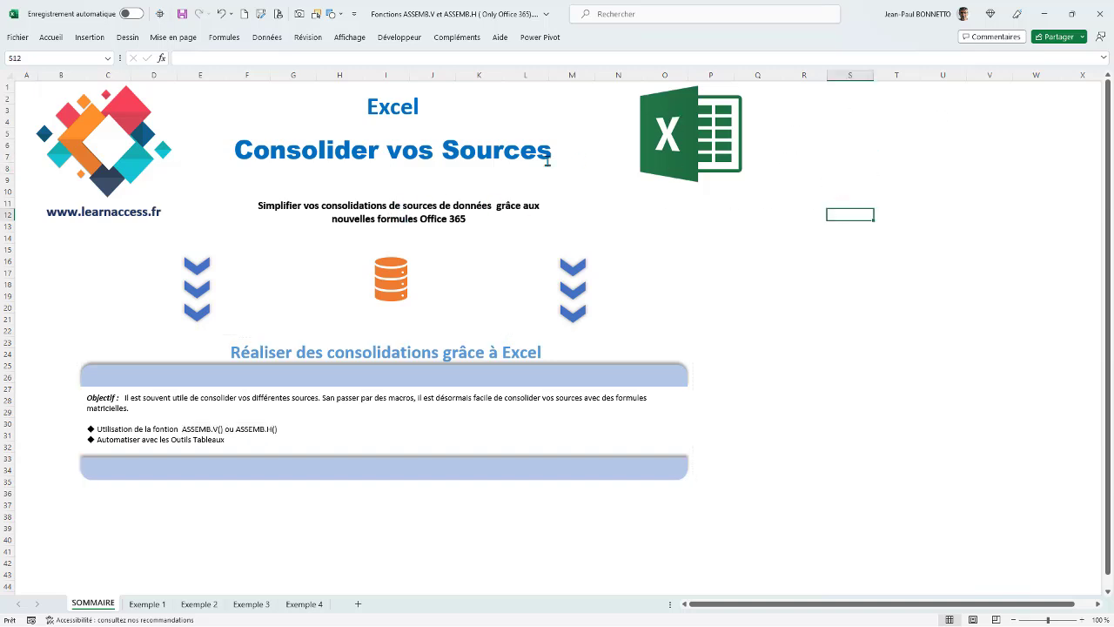